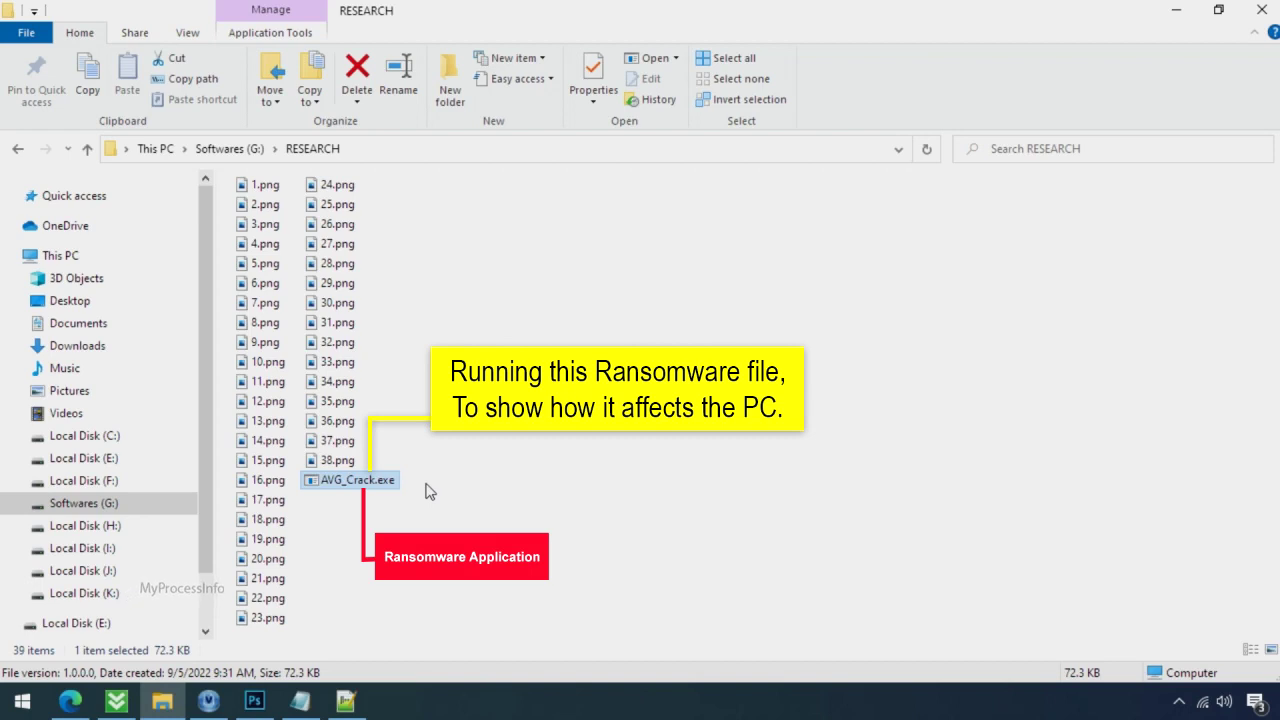
# Run the AVG_Crack.exe ransomware sample in the RESEARCH folder and check the image files there
pyautogui.press('Return')
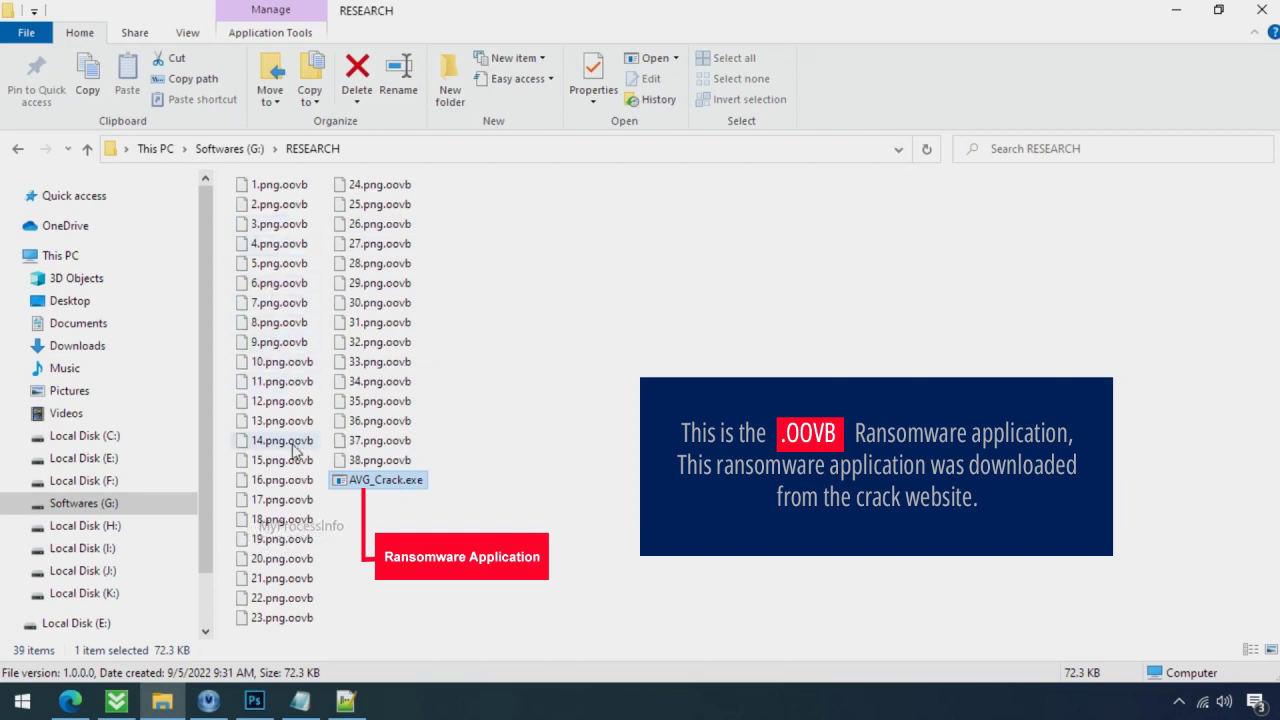
pyautogui.click(292, 519)
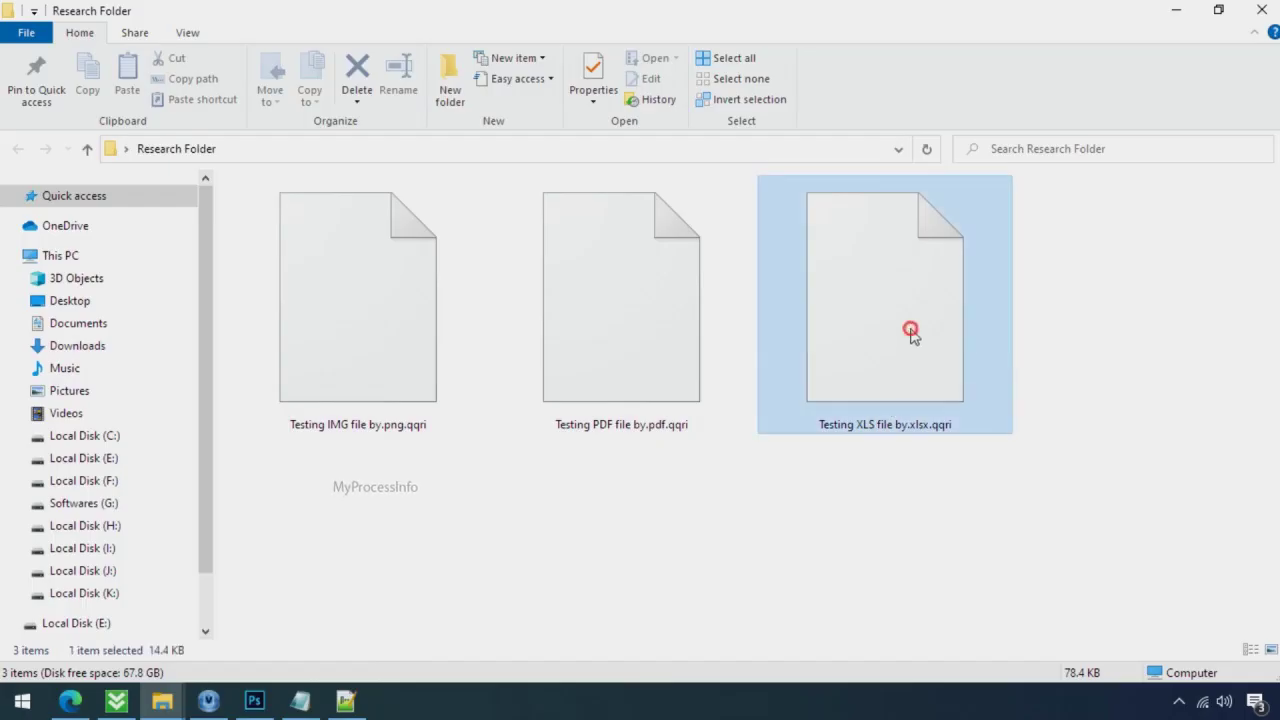
# Rename the encrypted image in Research Folder to "Testing IMG file by.png", removing the .qqri extension and accepting the extension change
pyautogui.click(390, 398)
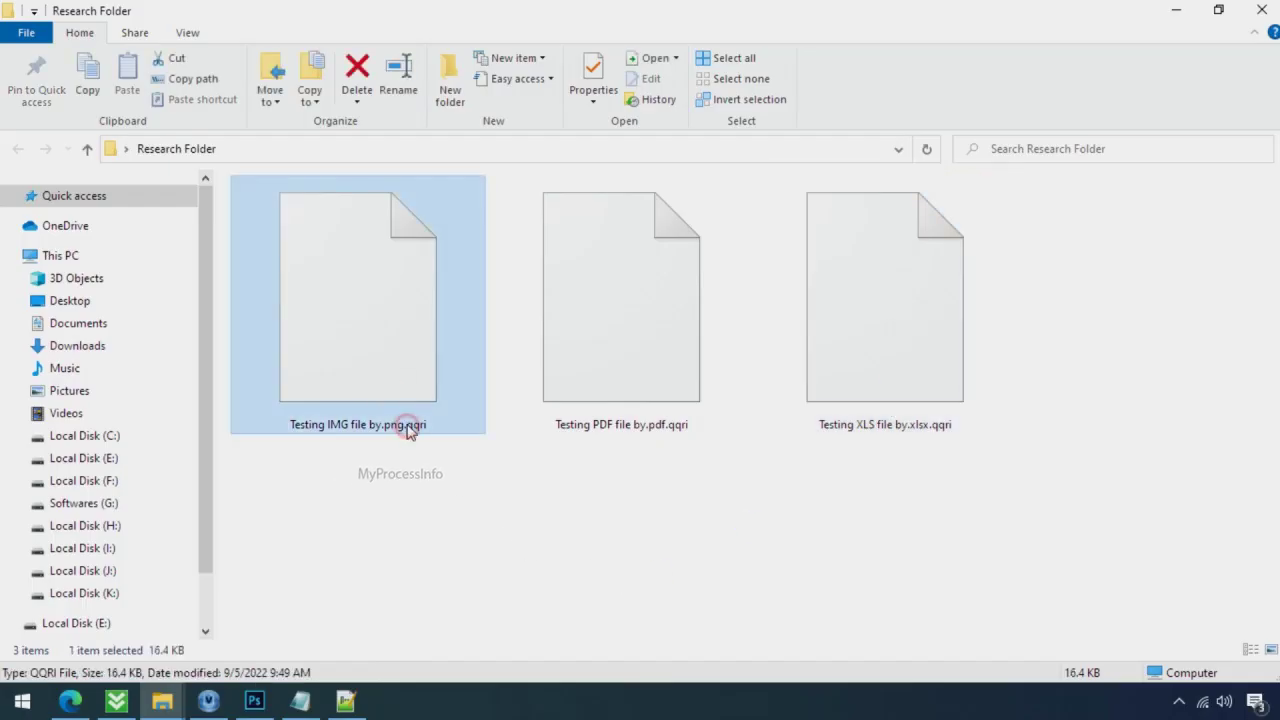
pyautogui.click(410, 427)
pyautogui.moveTo(405, 424); pyautogui.dragTo(428, 424)
pyautogui.press('BackSpace')
pyautogui.press('BackSpace')
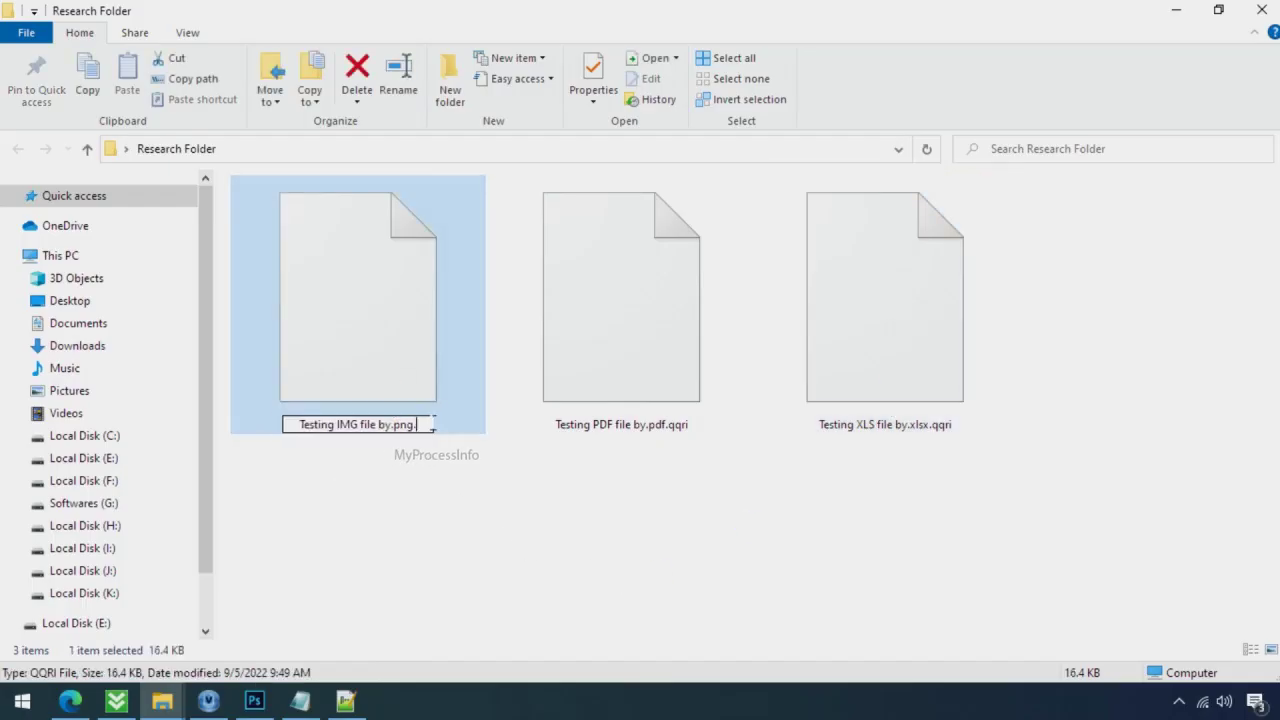
pyautogui.click(435, 400)
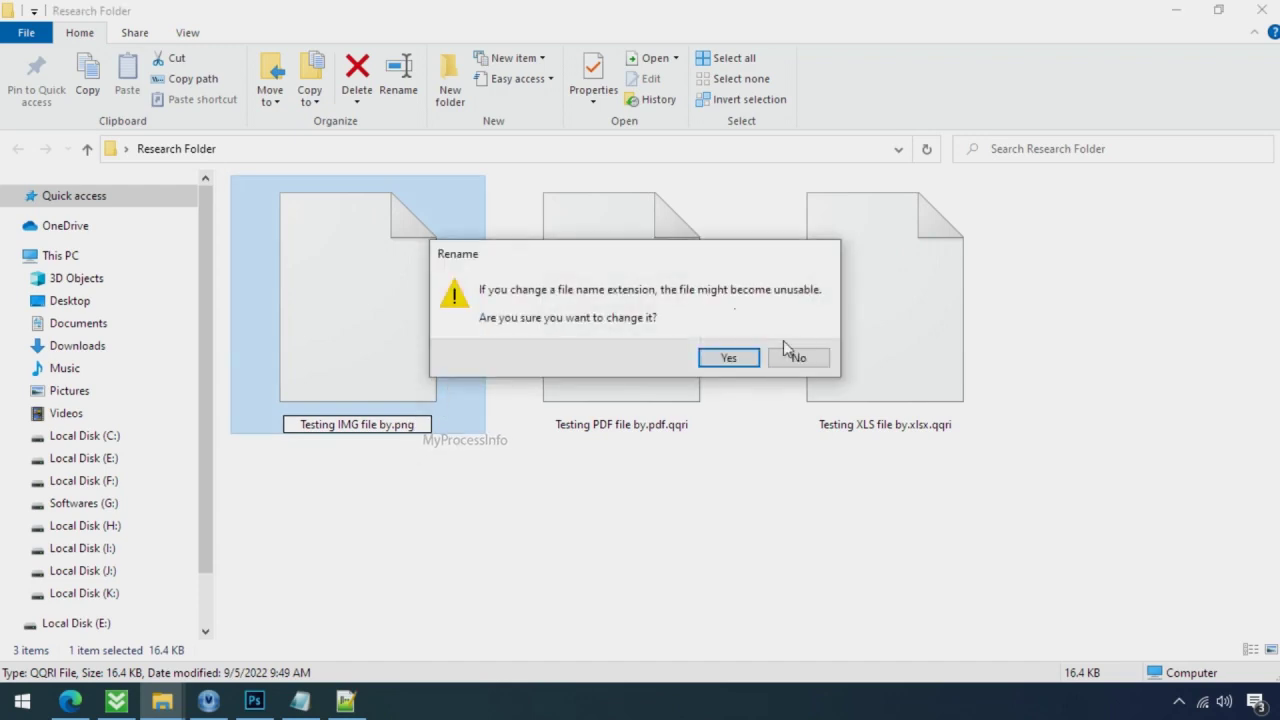
pyautogui.click(735, 357)
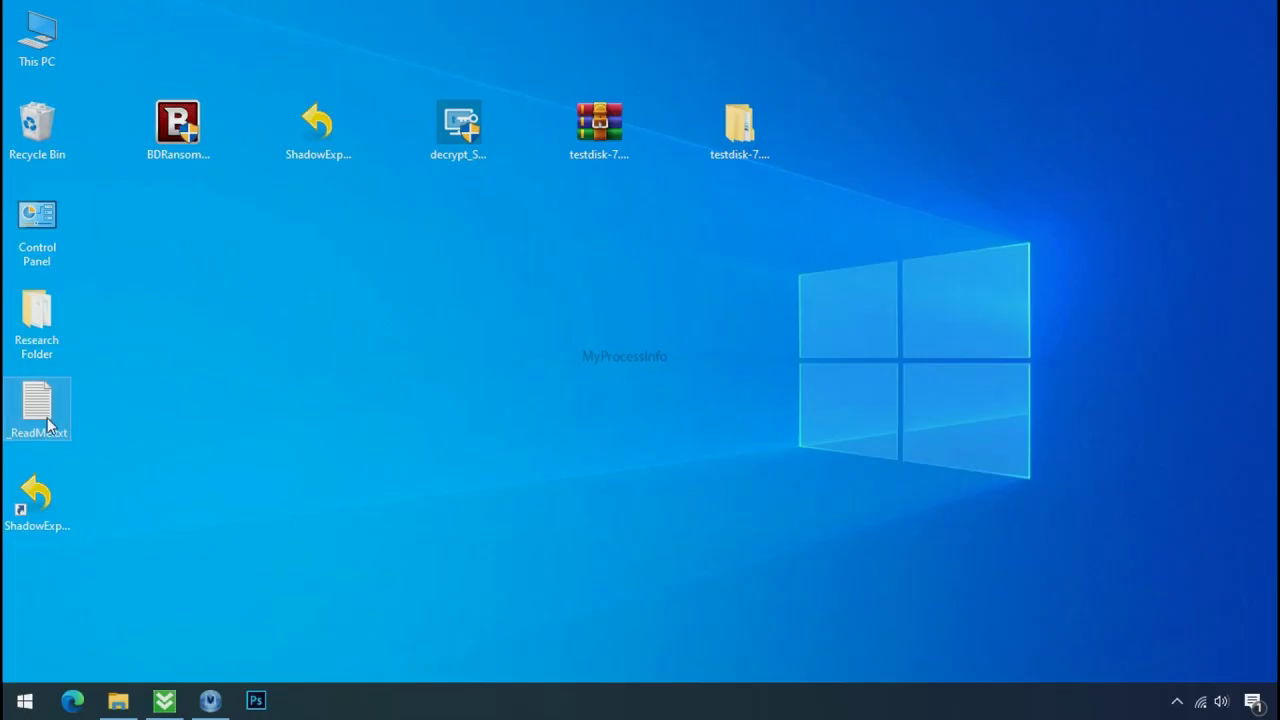
# Read the desktop ransom note _ReadMe.txt, examining its contact e-mail addresses and personal ID, and close it
pyautogui.doubleClick(45, 420)
pyautogui.scroll(-5, 390, 348)
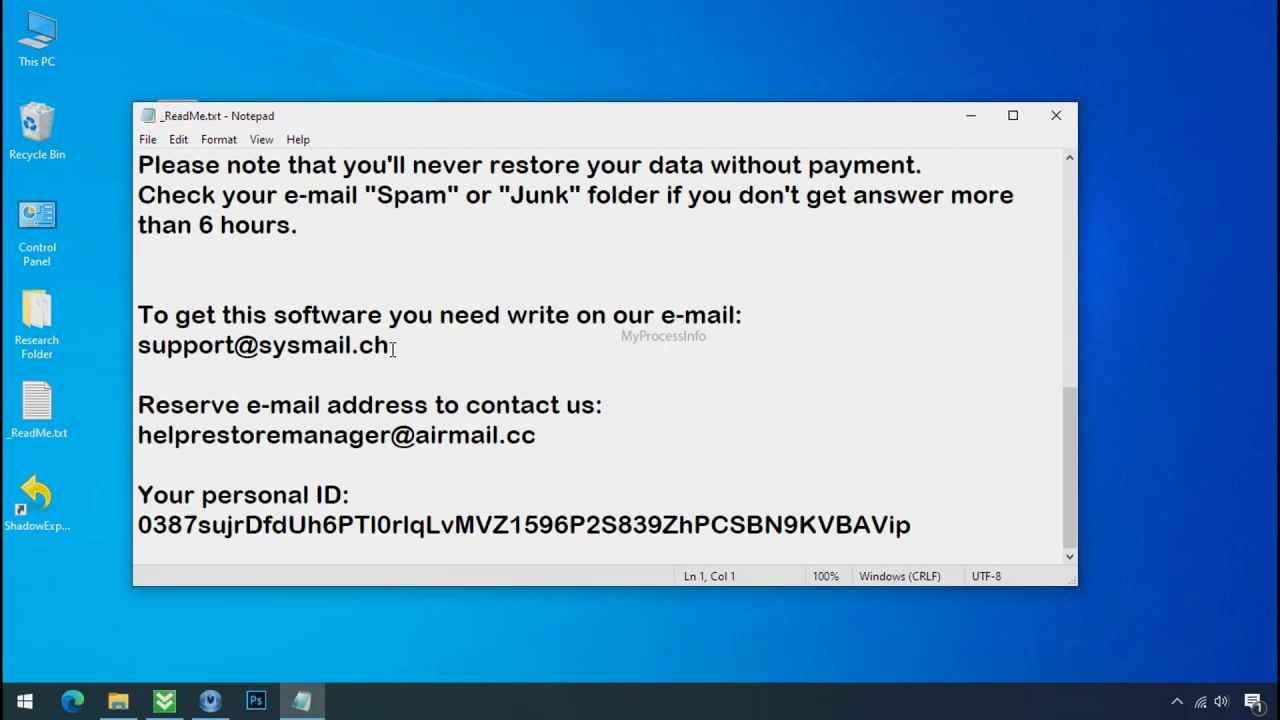
pyautogui.doubleClick(337, 352)
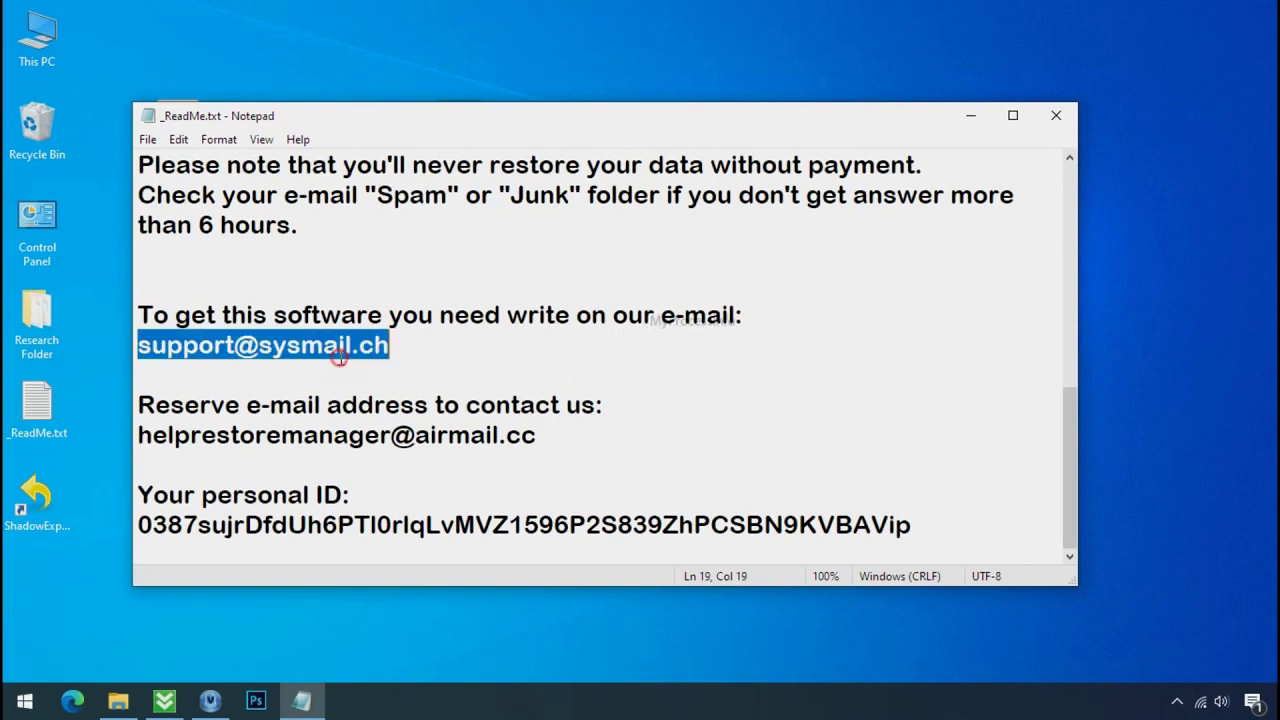
pyautogui.doubleClick(318, 434)
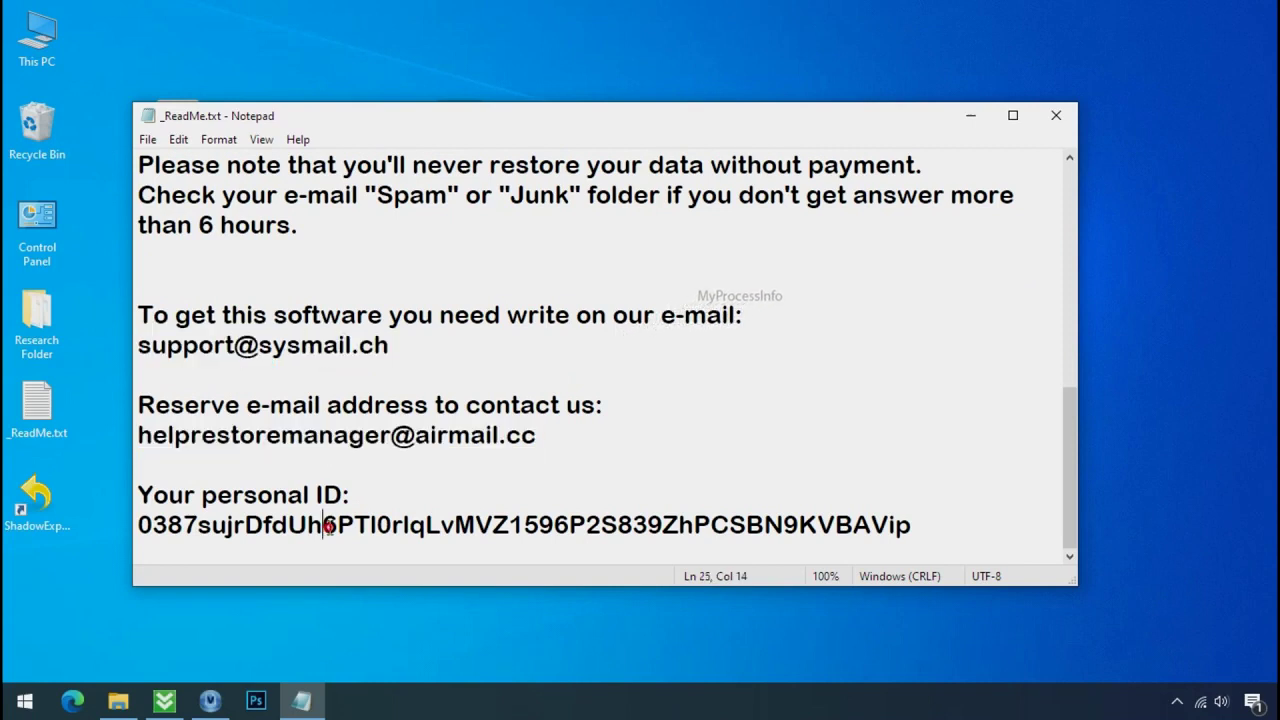
pyautogui.doubleClick(330, 527)
pyautogui.scroll(6, 375, 482)
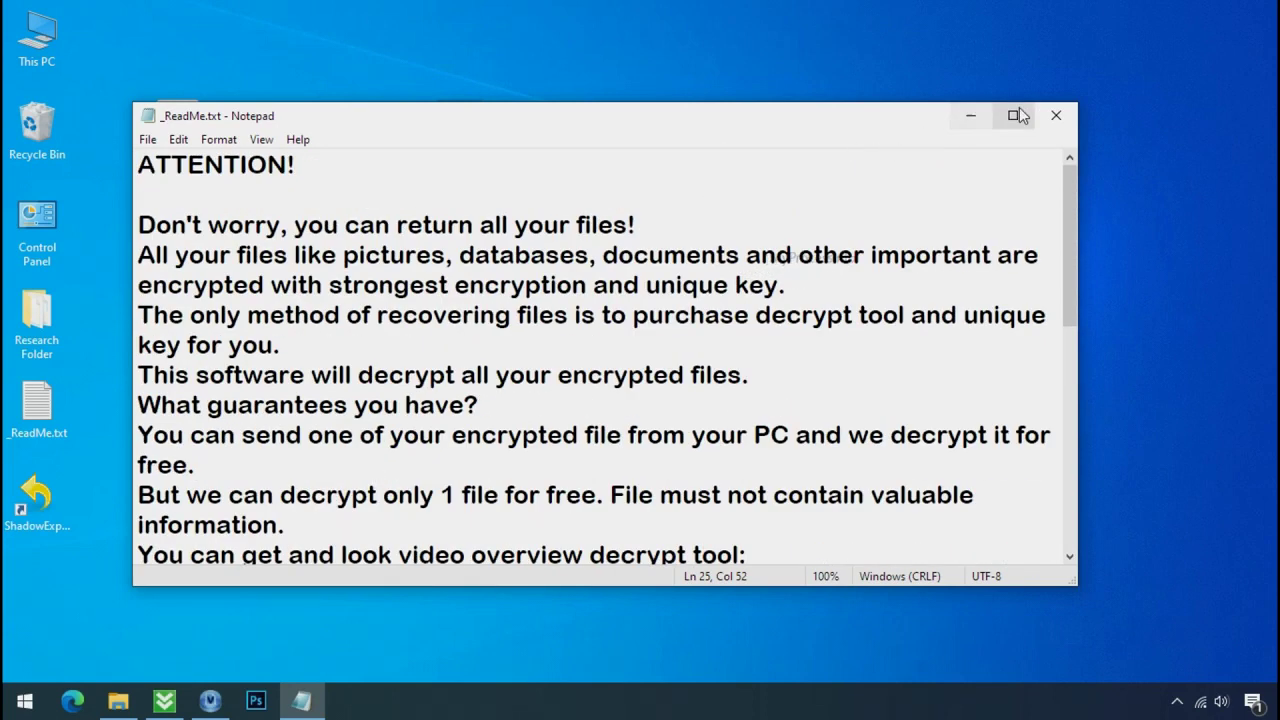
pyautogui.click(1057, 119)
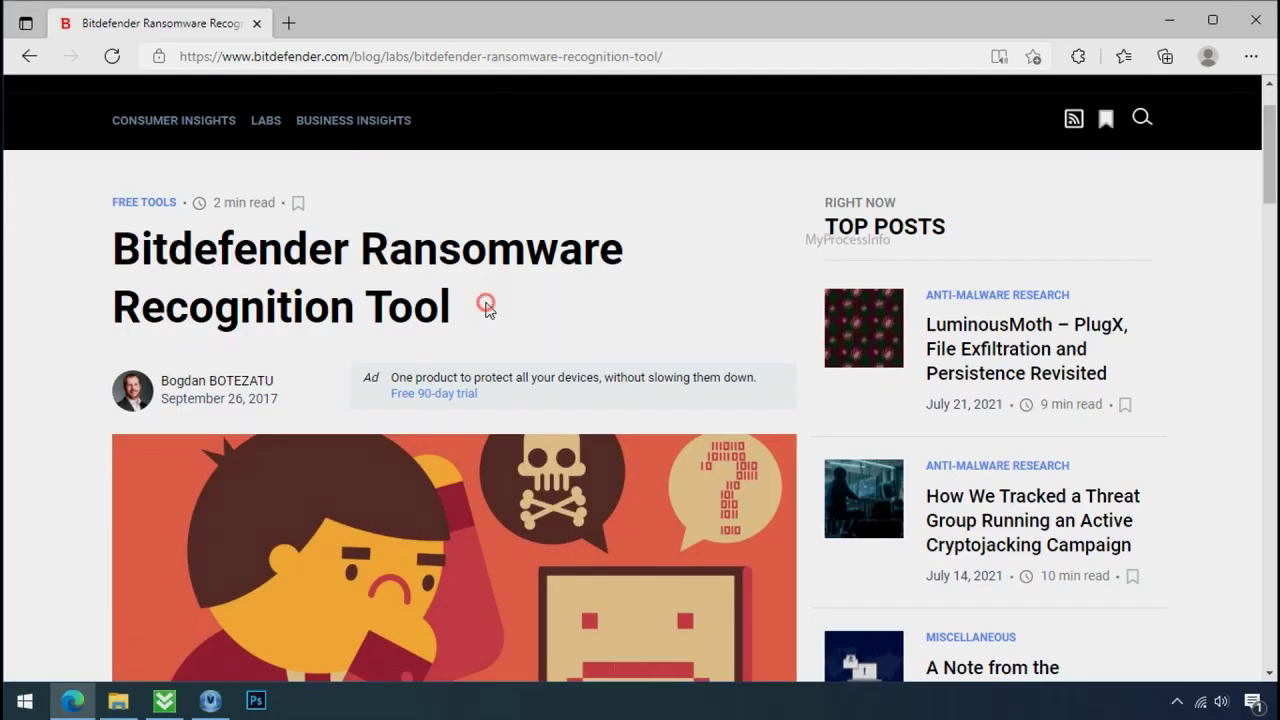
# Download BDRansomRecognitionTool.exe from the Bitdefender Ransomware Recognition Tool article and close the browser
pyautogui.scroll(-5, 487, 312)
pyautogui.scroll(-3, 487, 316)
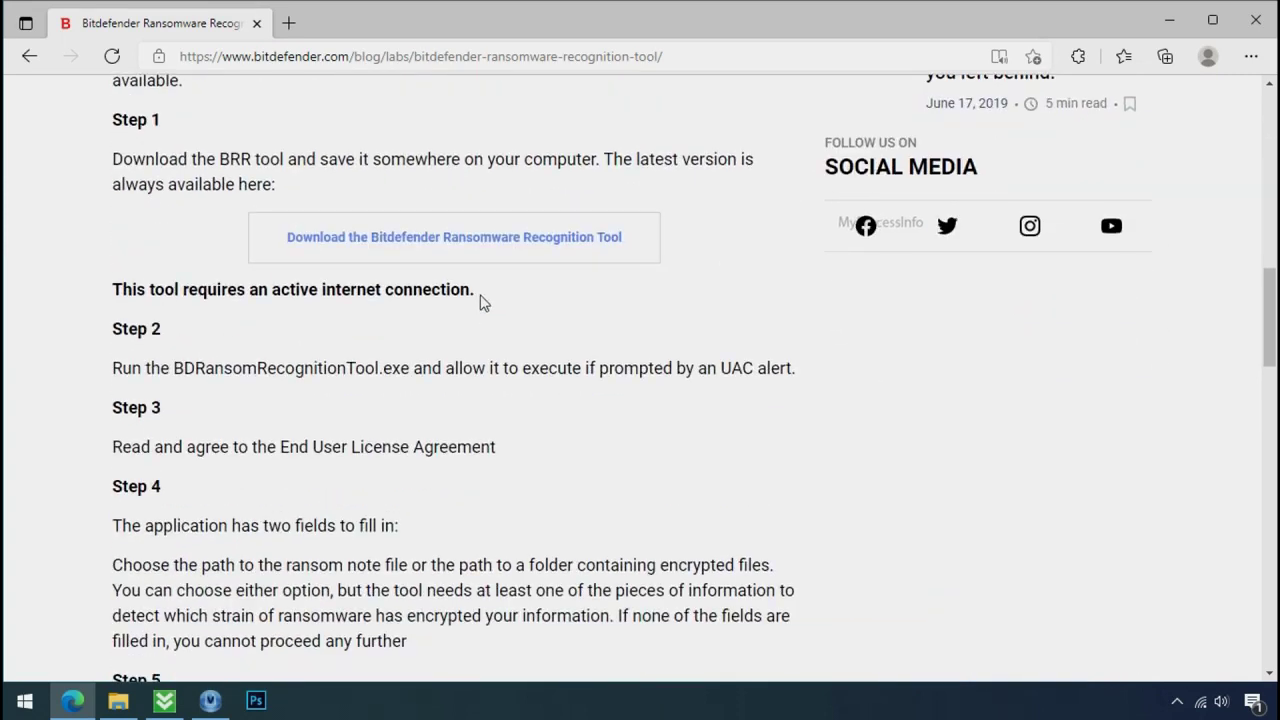
pyautogui.click(470, 249)
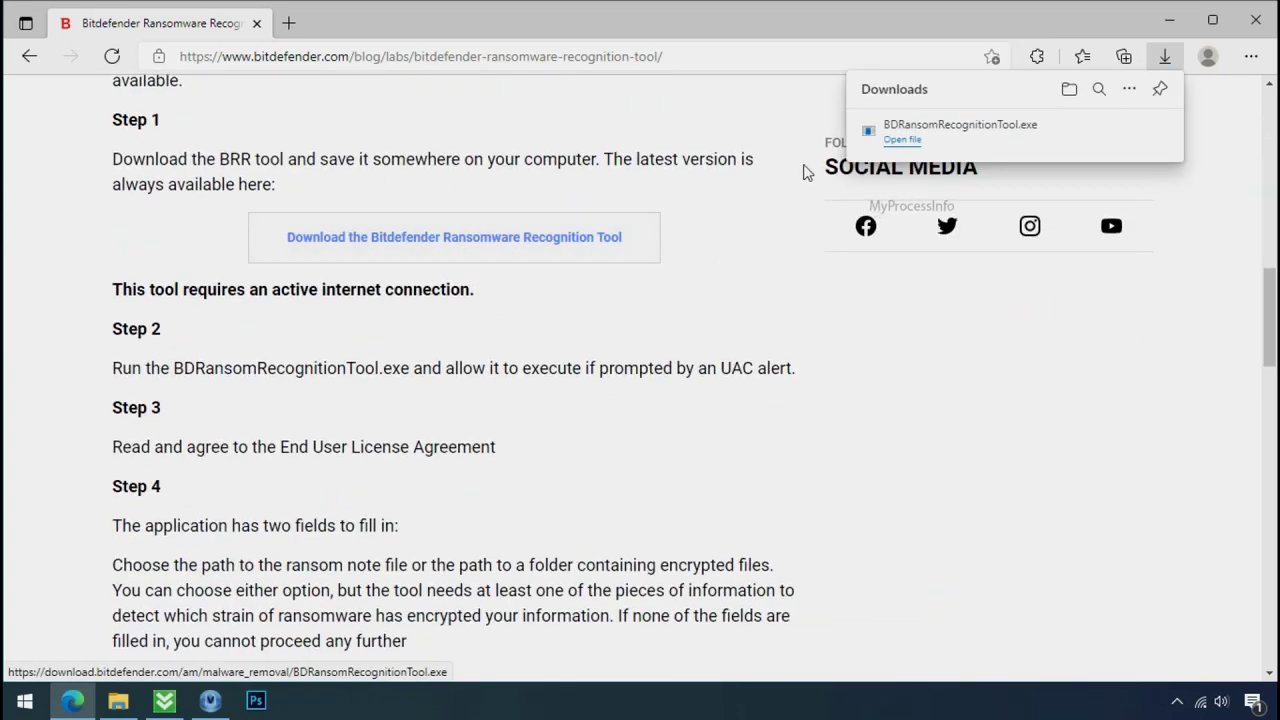
pyautogui.click(1256, 20)
# Scan the ransom note _ReadMe.txt with the Bitdefender Ransomware Recognition Tool, accepting its licence agreement, and close the tool after reviewing the matches
pyautogui.doubleClick(181, 132)
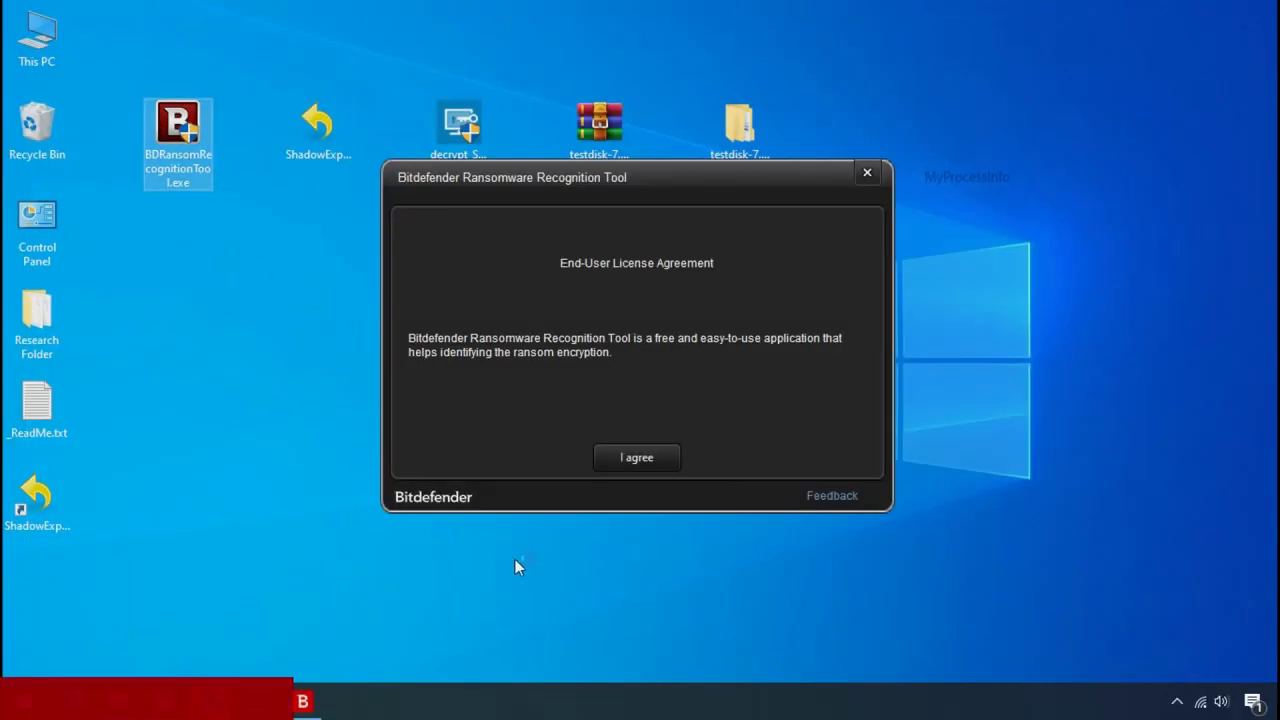
pyautogui.click(637, 459)
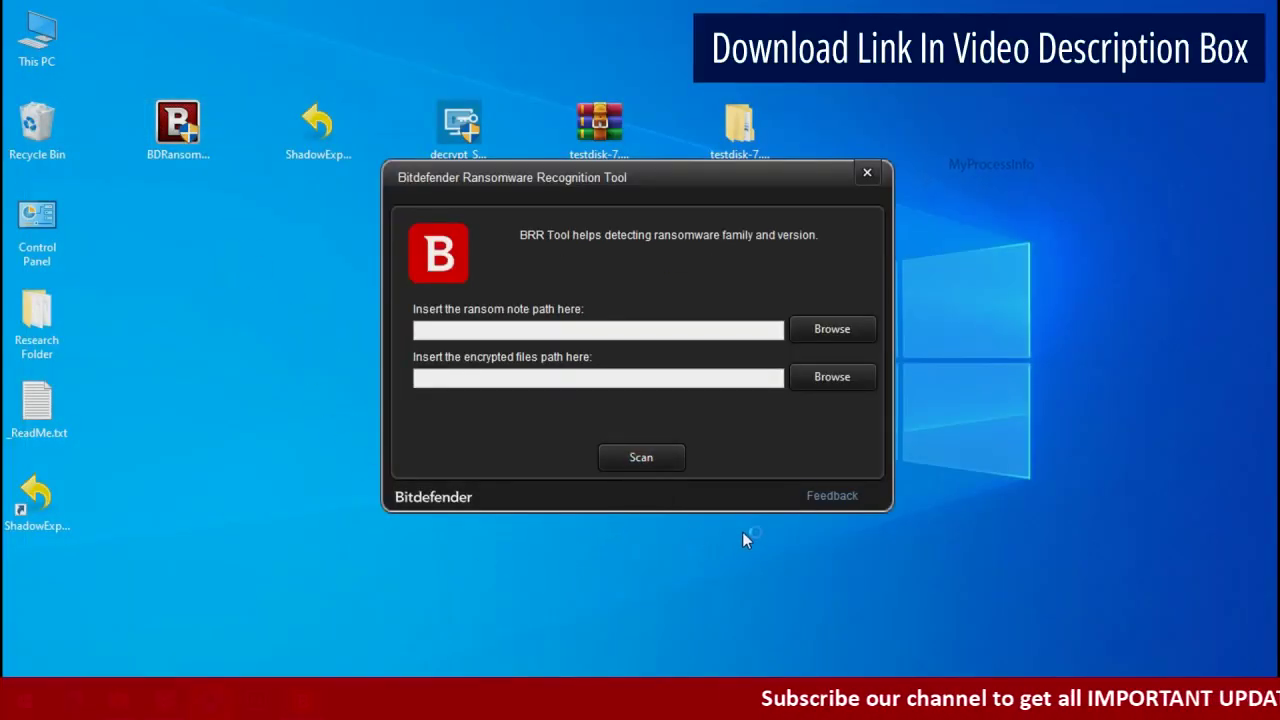
pyautogui.click(831, 331)
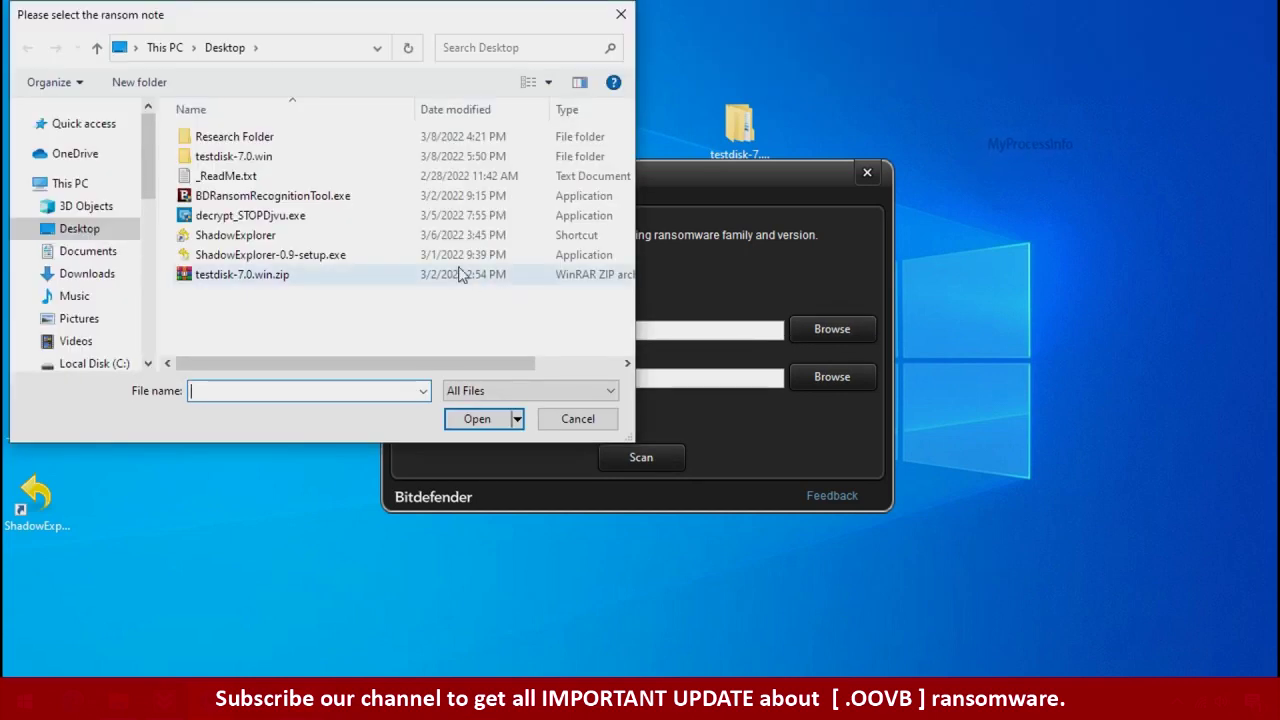
pyautogui.doubleClick(226, 176)
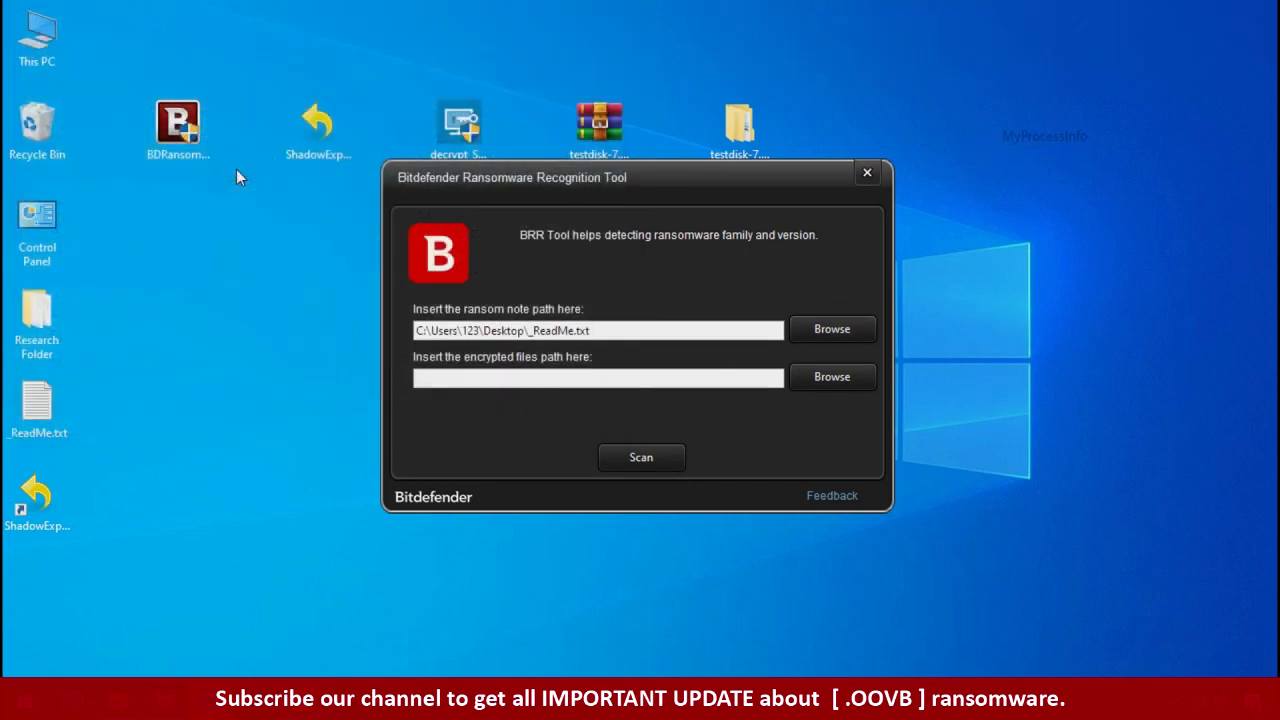
pyautogui.click(641, 467)
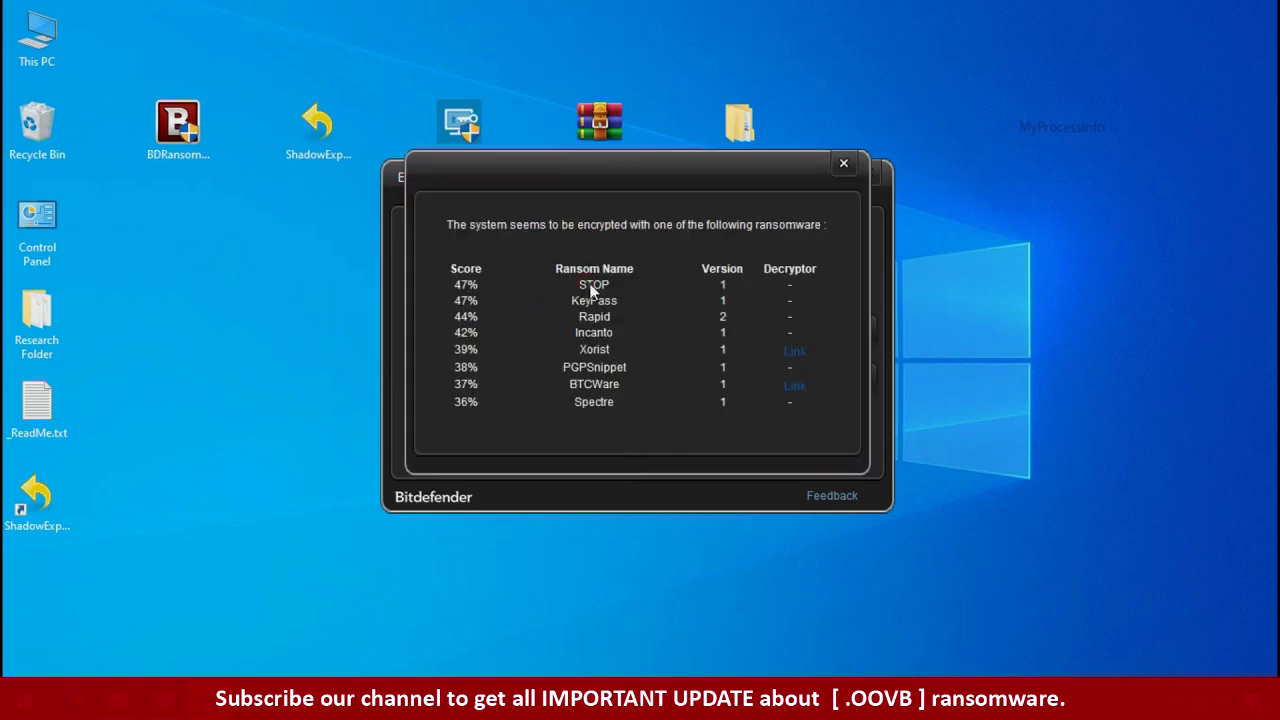
pyautogui.click(843, 164)
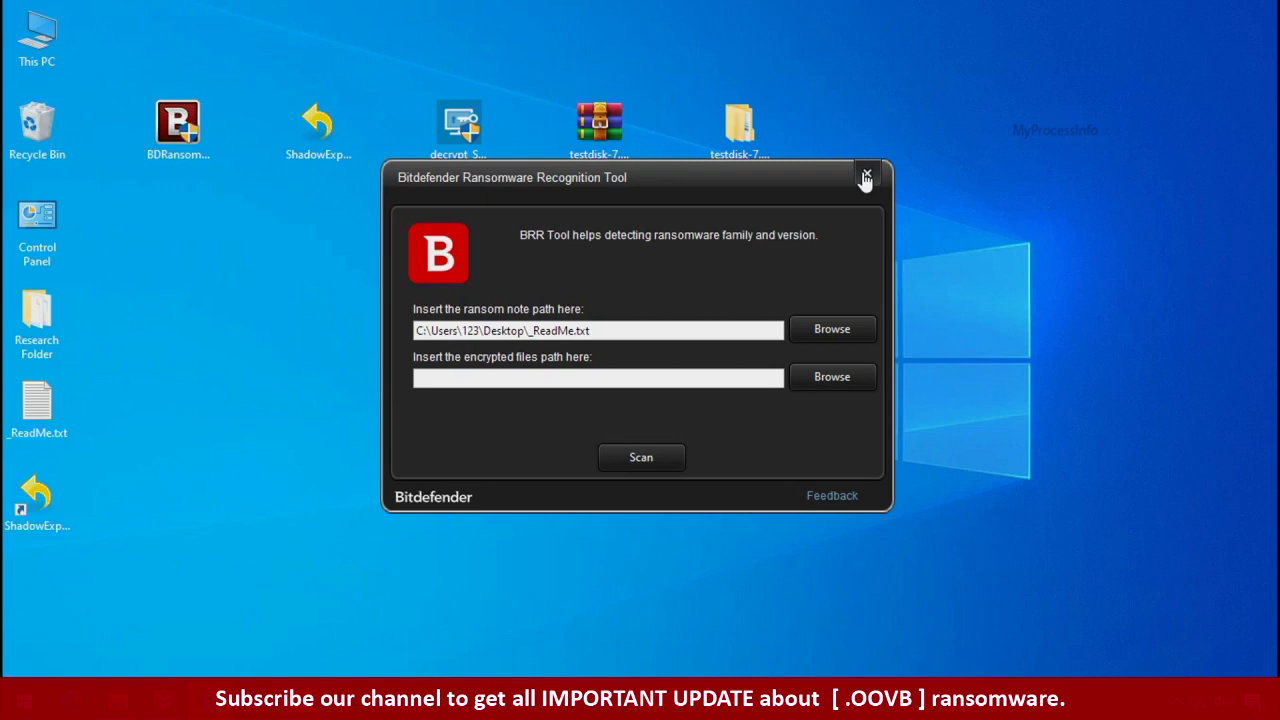
pyautogui.click(866, 177)
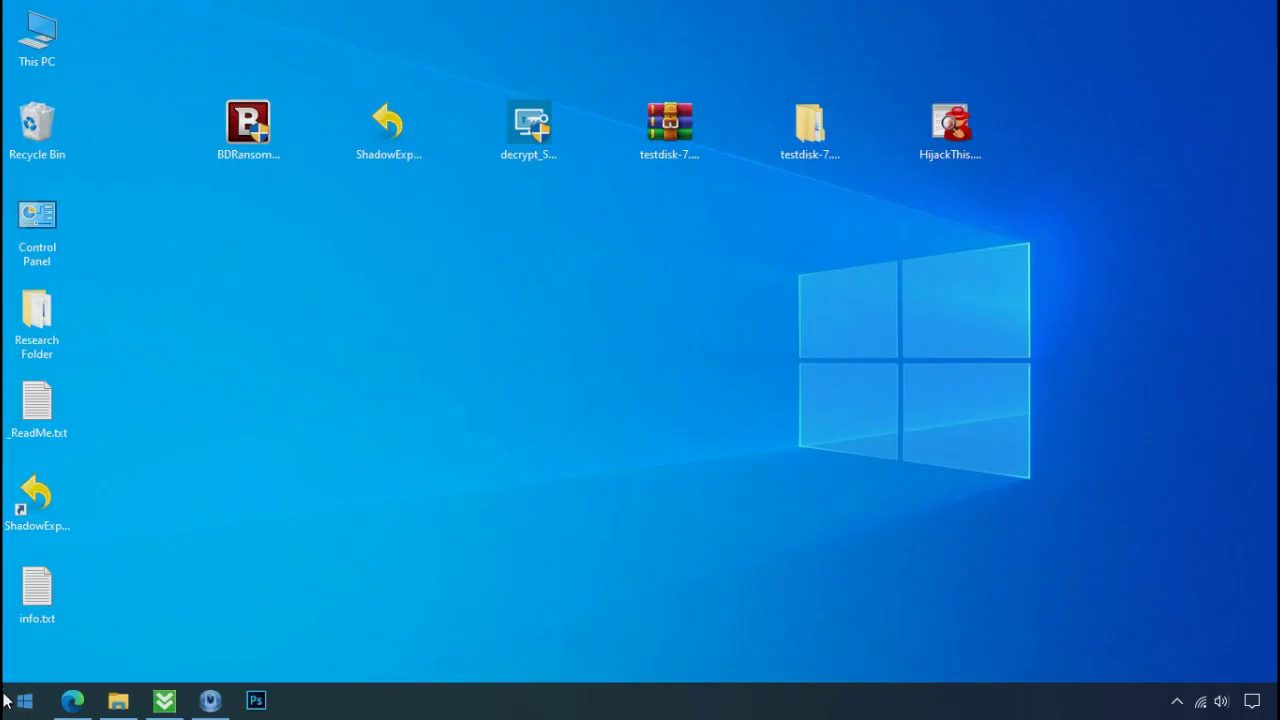
# Go to the %LOCALAPPDATA% folder and open its subfolder 81a1k05d-1a41-6523-5ad4xe45ff5ew0
pyautogui.click(8, 700)
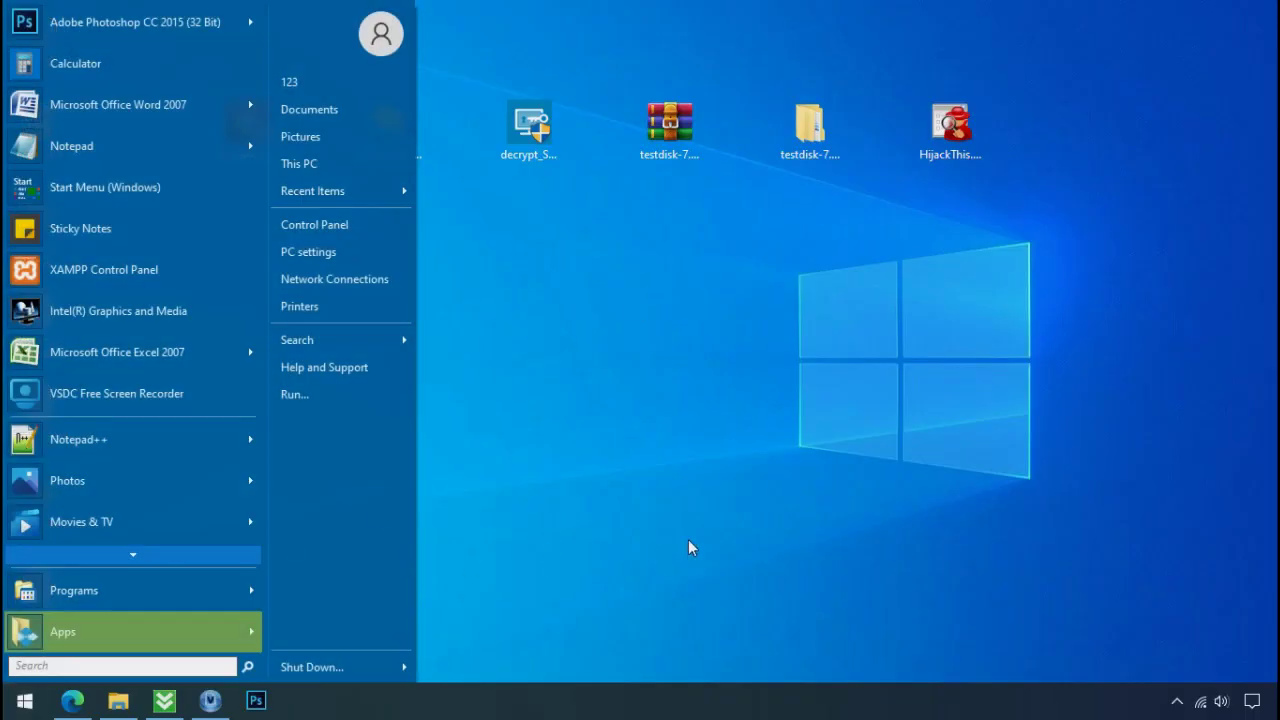
pyautogui.write('%LOCAL')
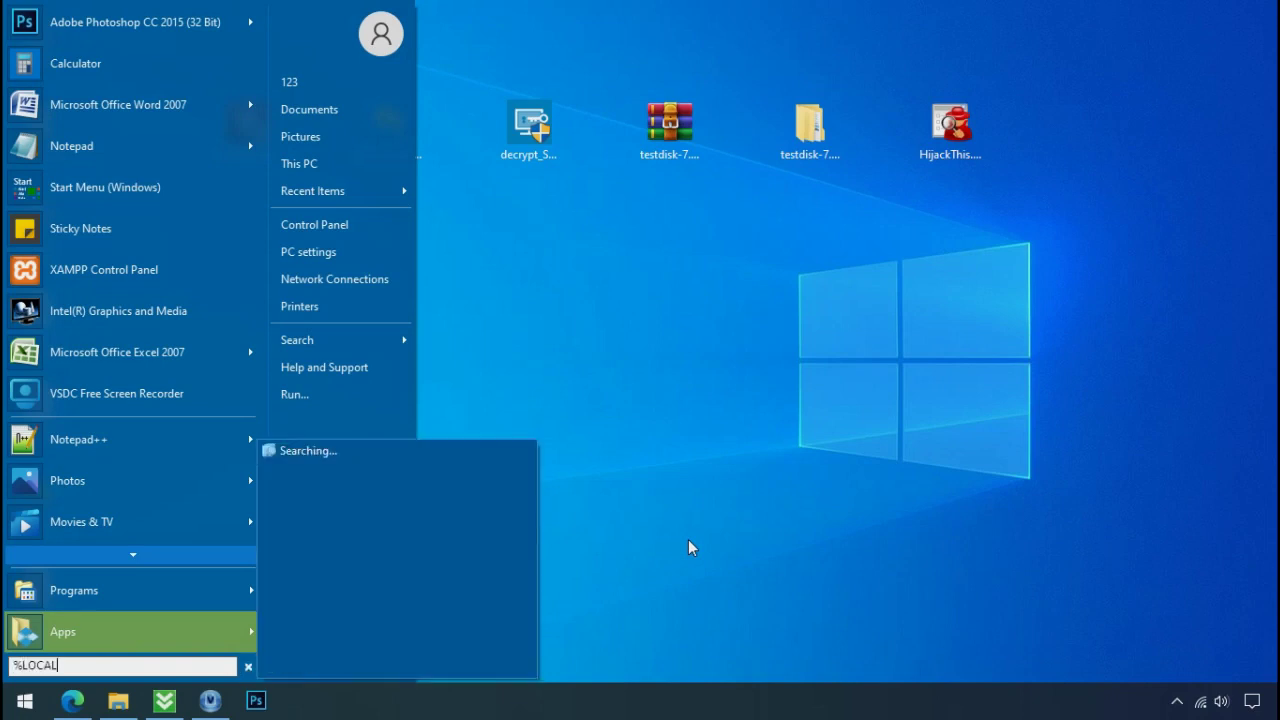
pyautogui.write('APPDATA%')
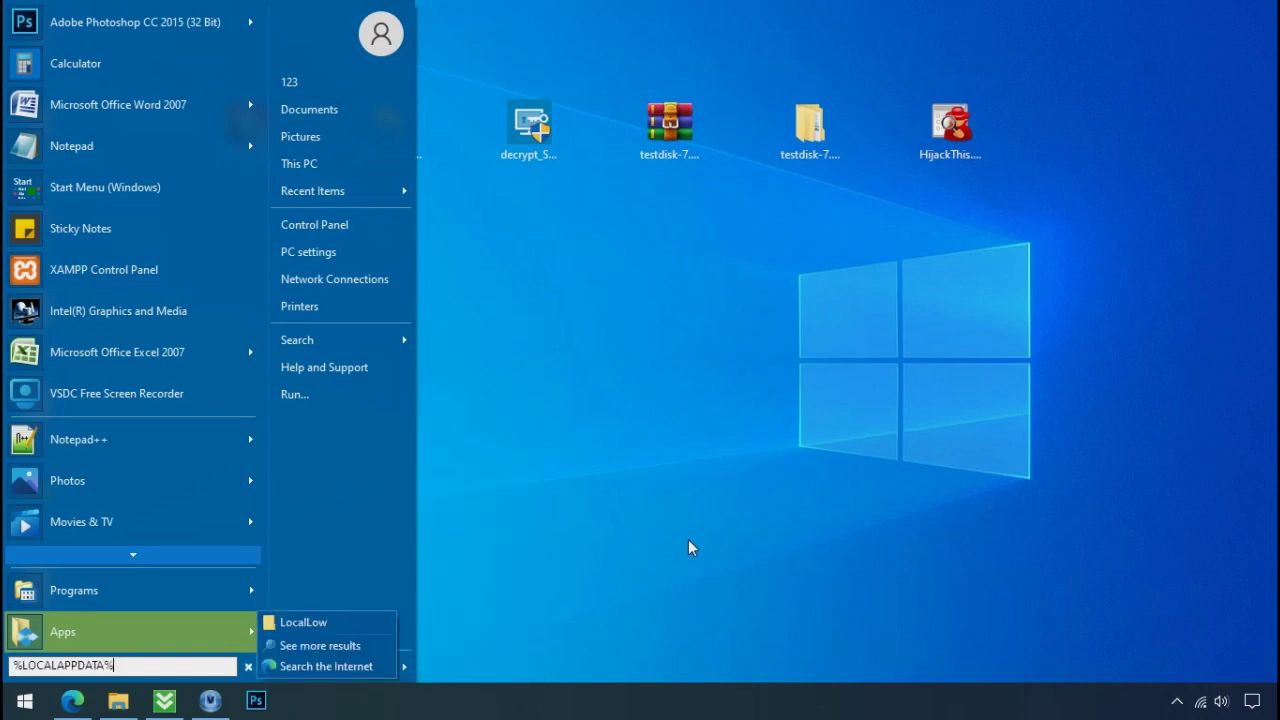
pyautogui.press('Return')
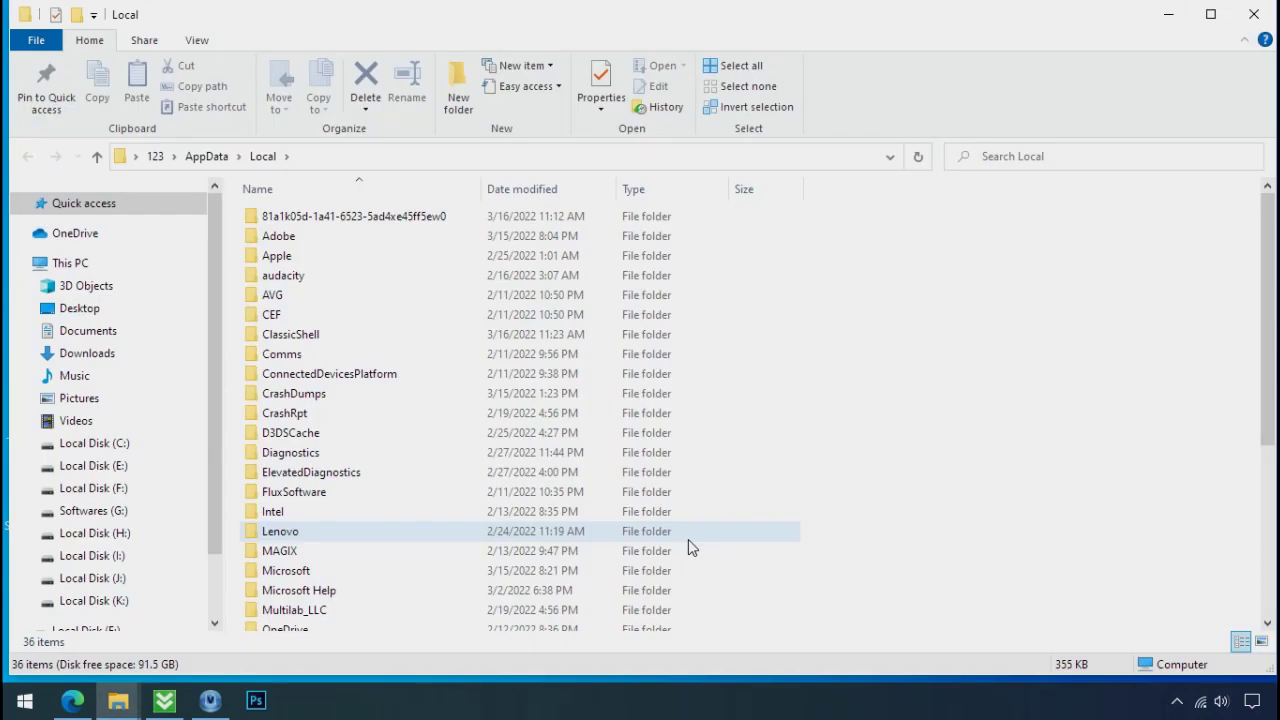
pyautogui.click(772, 222)
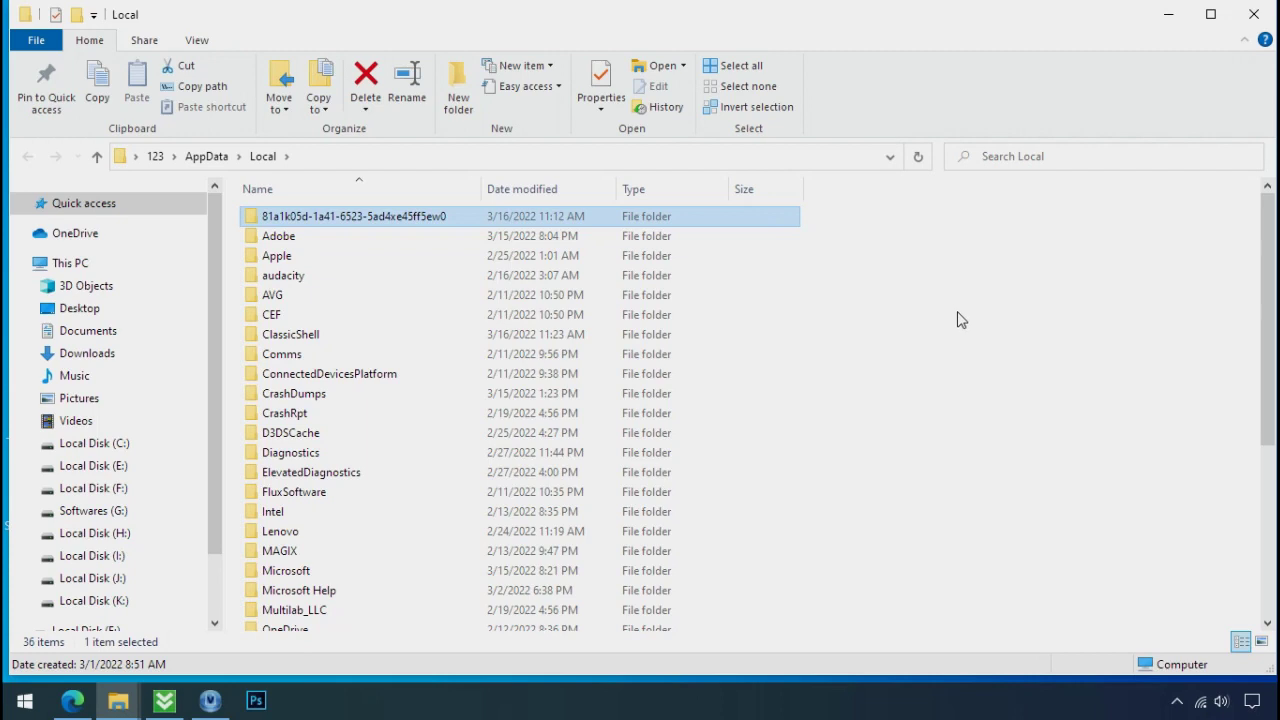
pyautogui.doubleClick(347, 224)
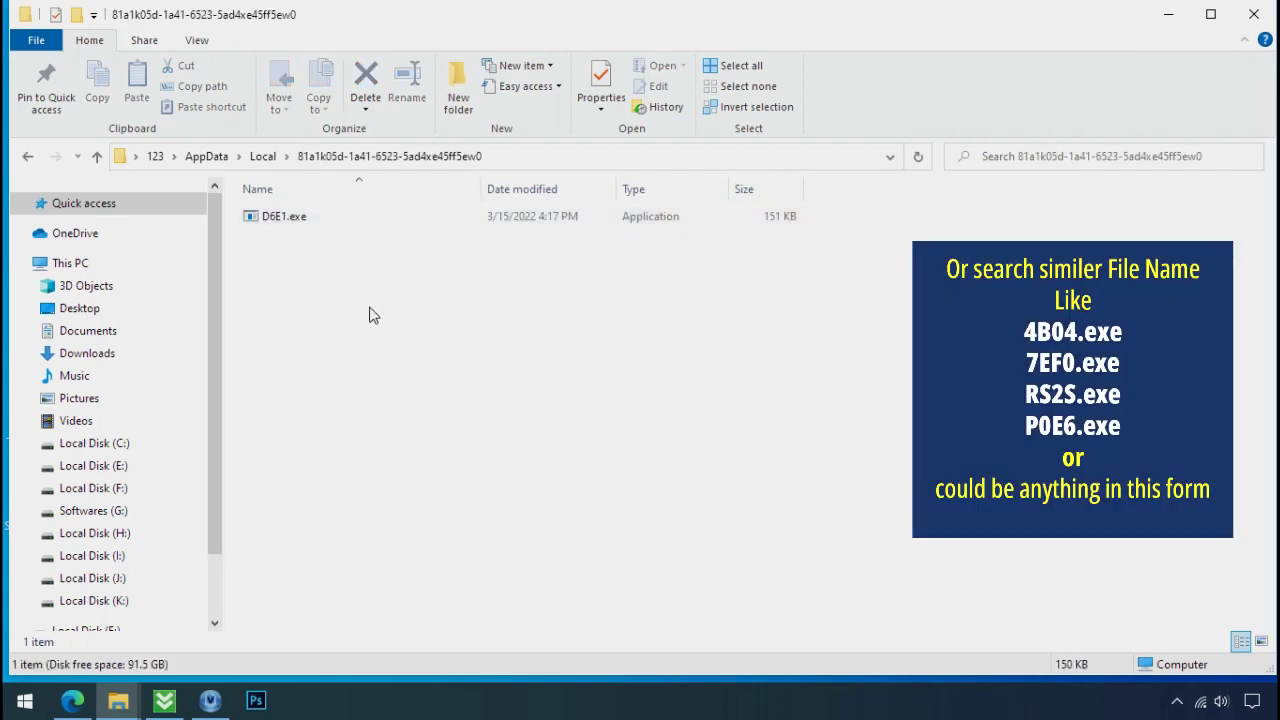
# Try to delete D6E1.exe from the 81a1k05d subfolder, retrying the deletion, and close the folder window
pyautogui.click(252, 222)
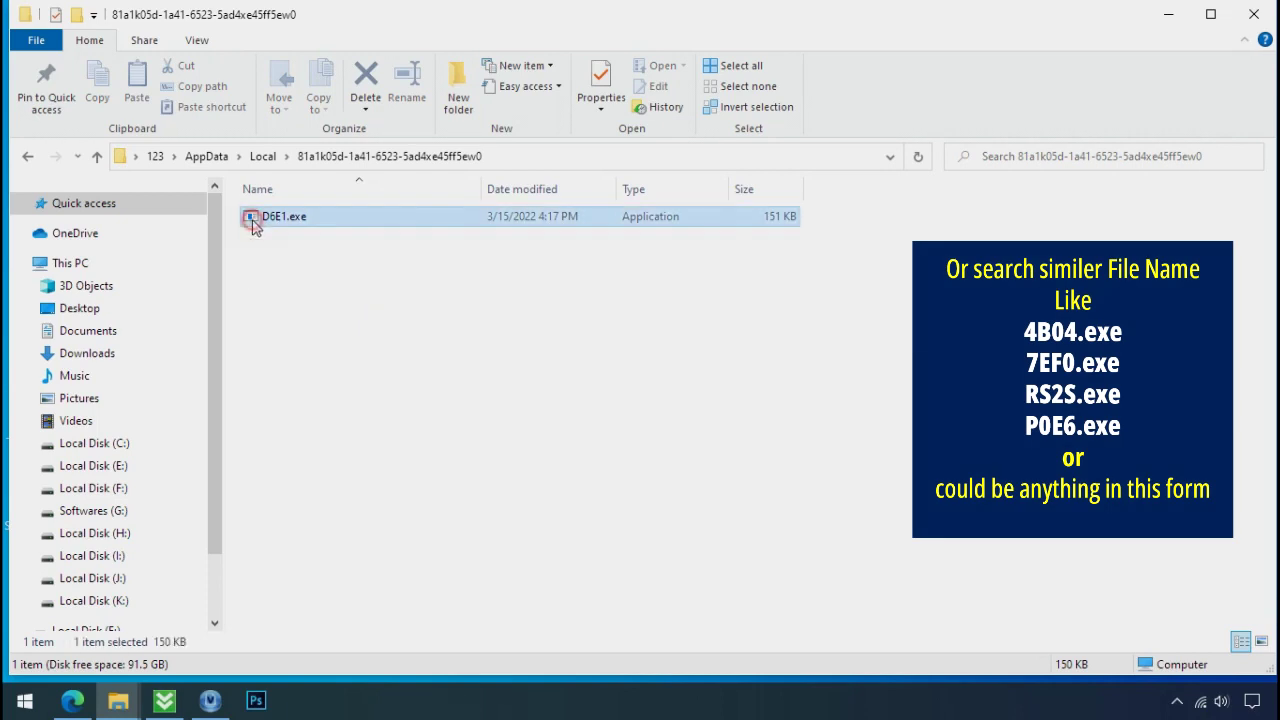
pyautogui.rightClick(286, 226)
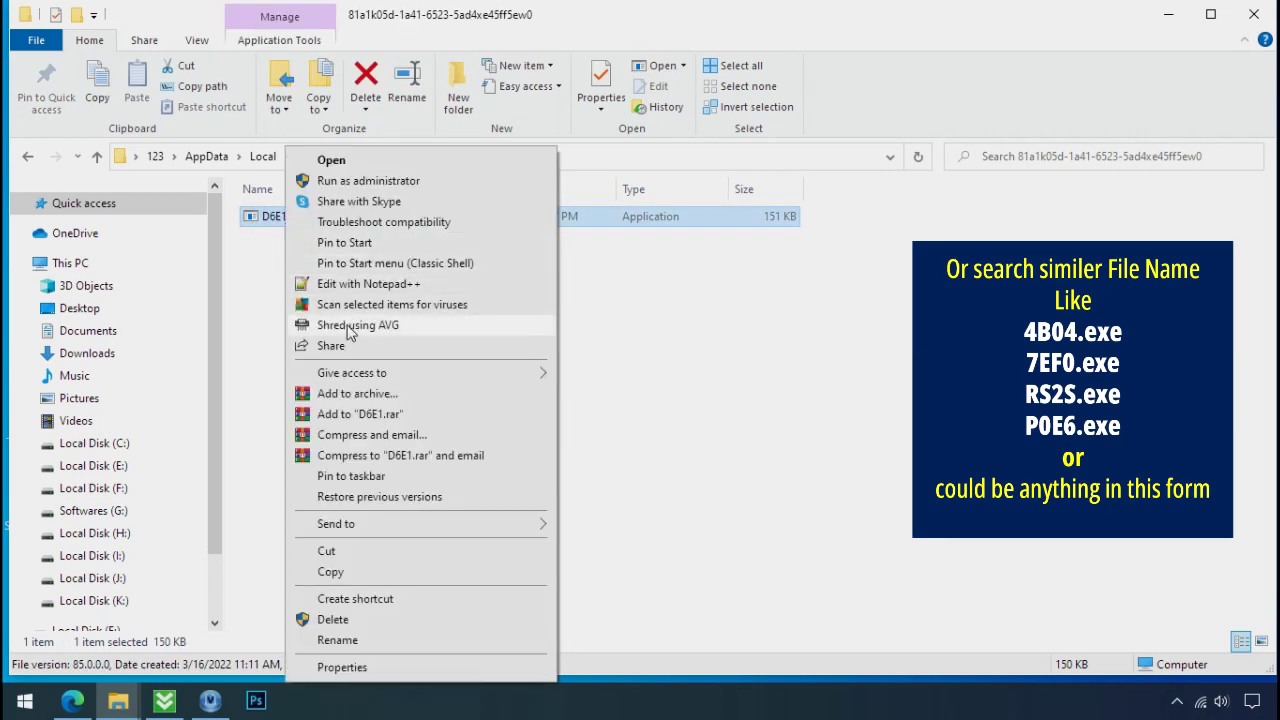
pyautogui.click(396, 619)
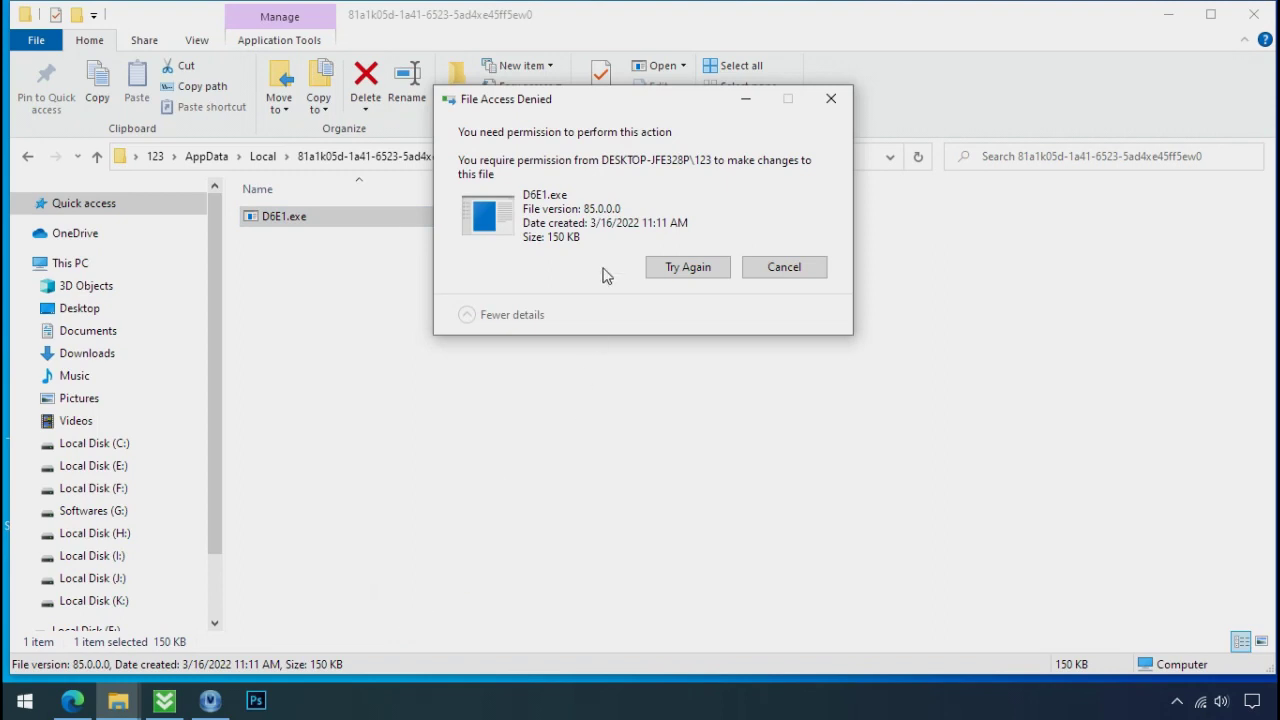
pyautogui.click(686, 268)
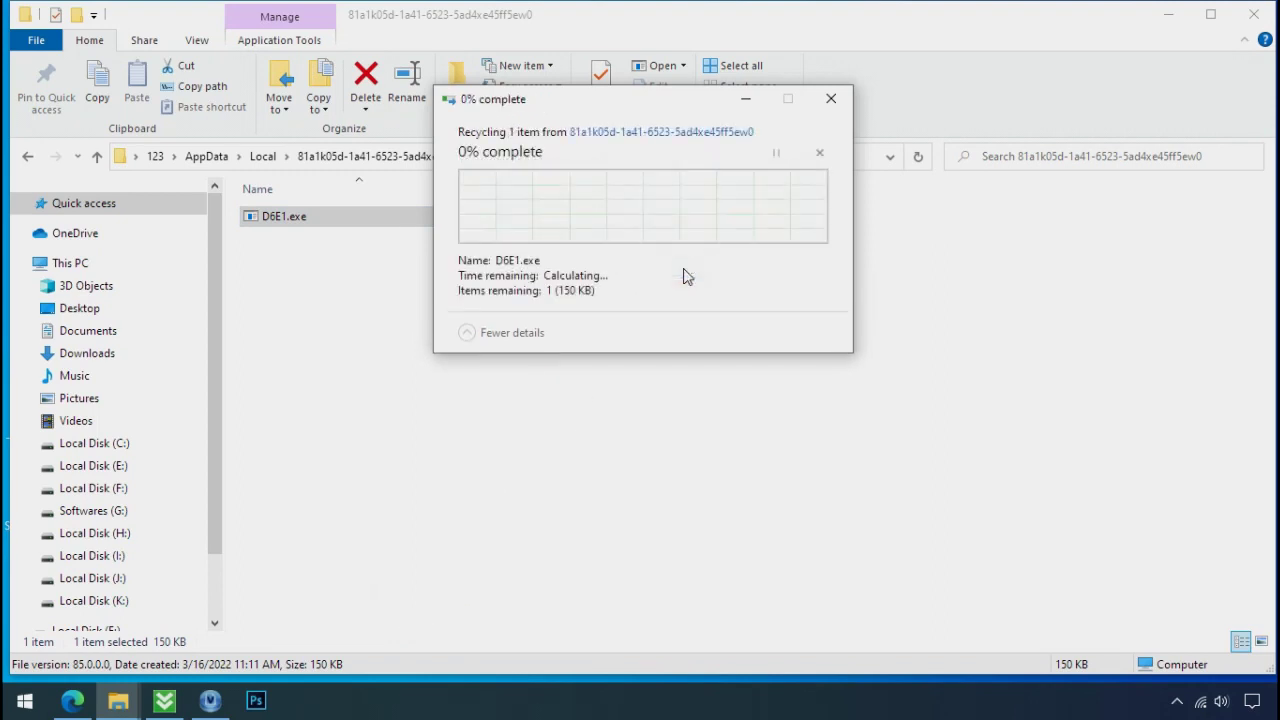
pyautogui.click(686, 270)
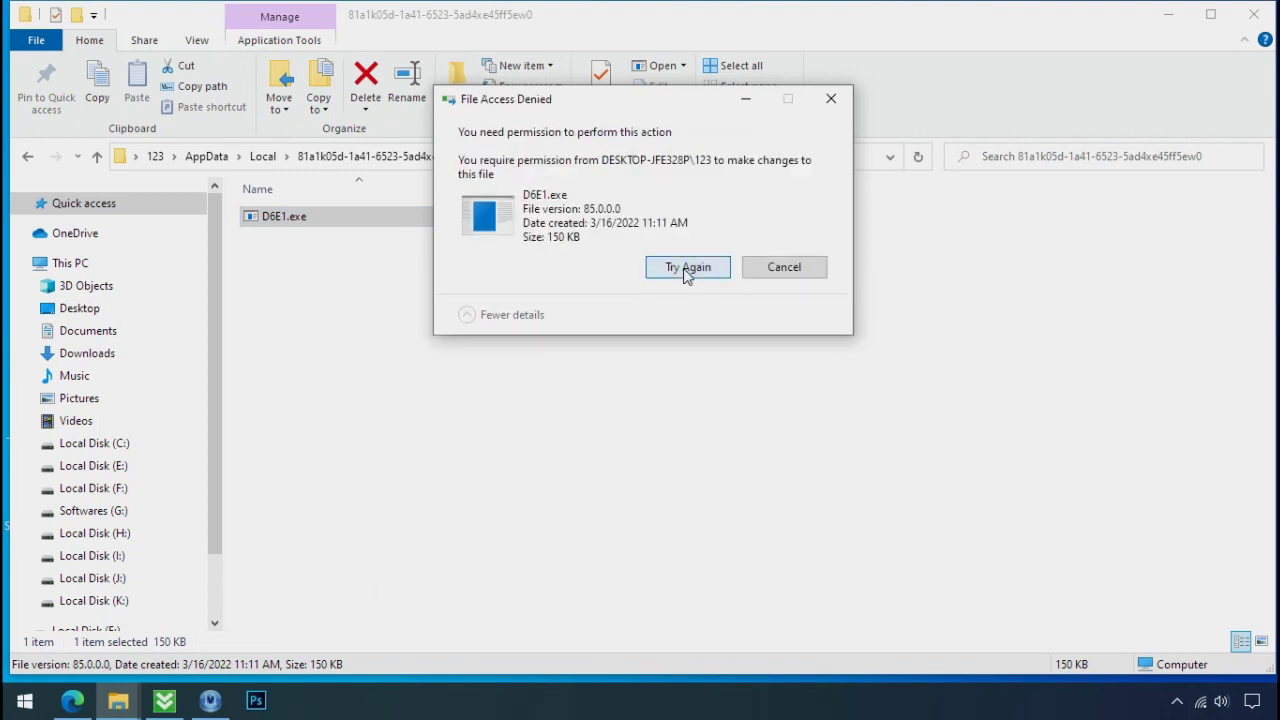
pyautogui.click(686, 270)
pyautogui.click(831, 98)
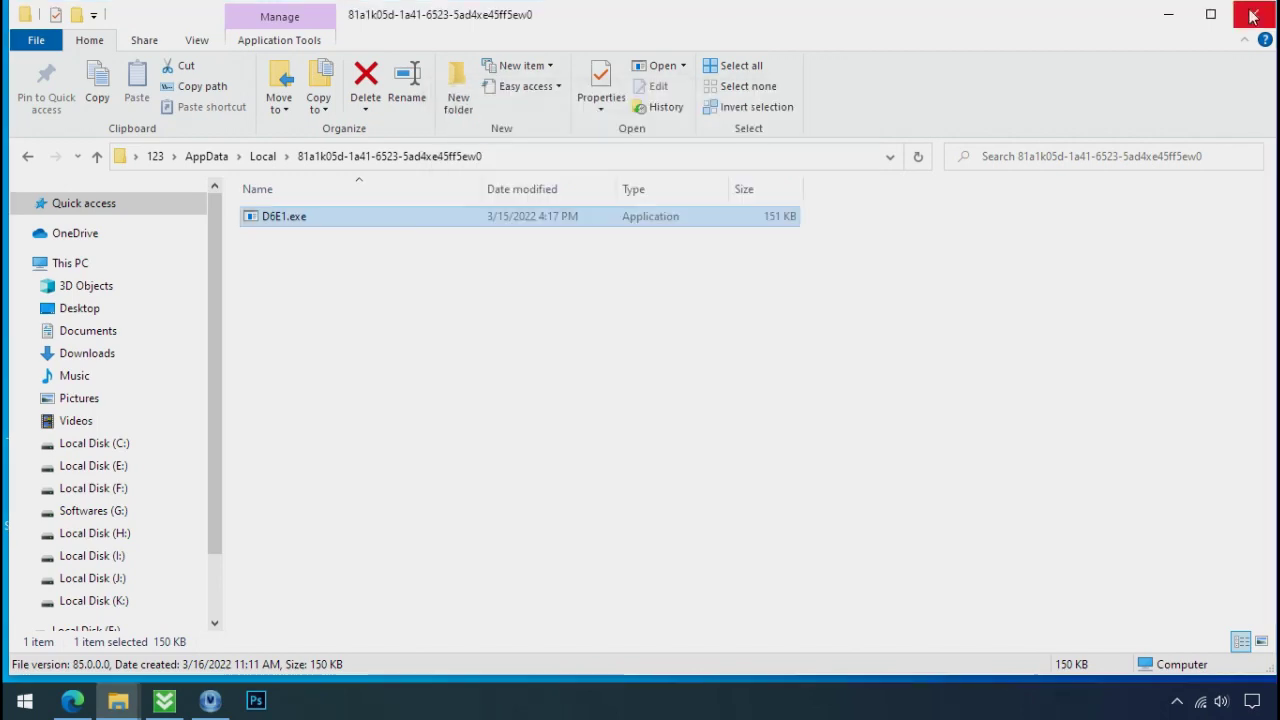
pyautogui.click(1252, 15)
# Open Task Manager and end both running D6E1.exe (32 bit) processes
pyautogui.rightClick(967, 703)
pyautogui.click(983, 604)
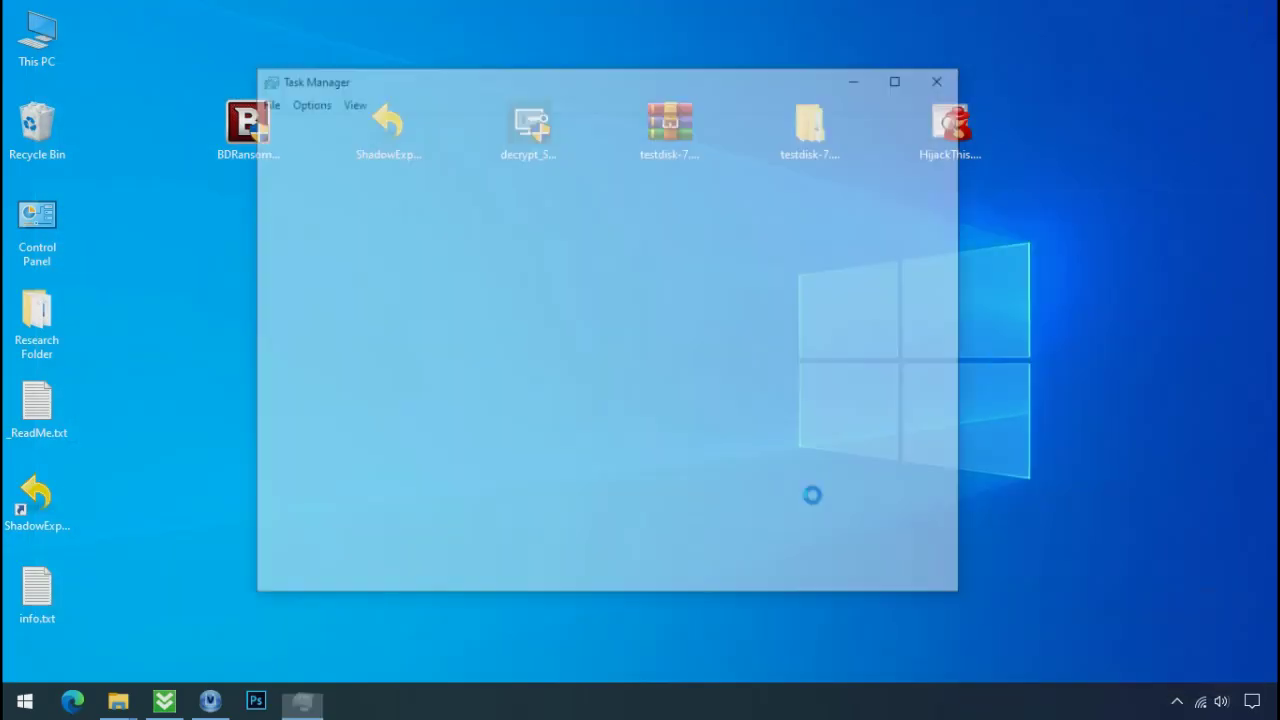
pyautogui.scroll(-1, 390, 268)
pyautogui.scroll(-4, 390, 268)
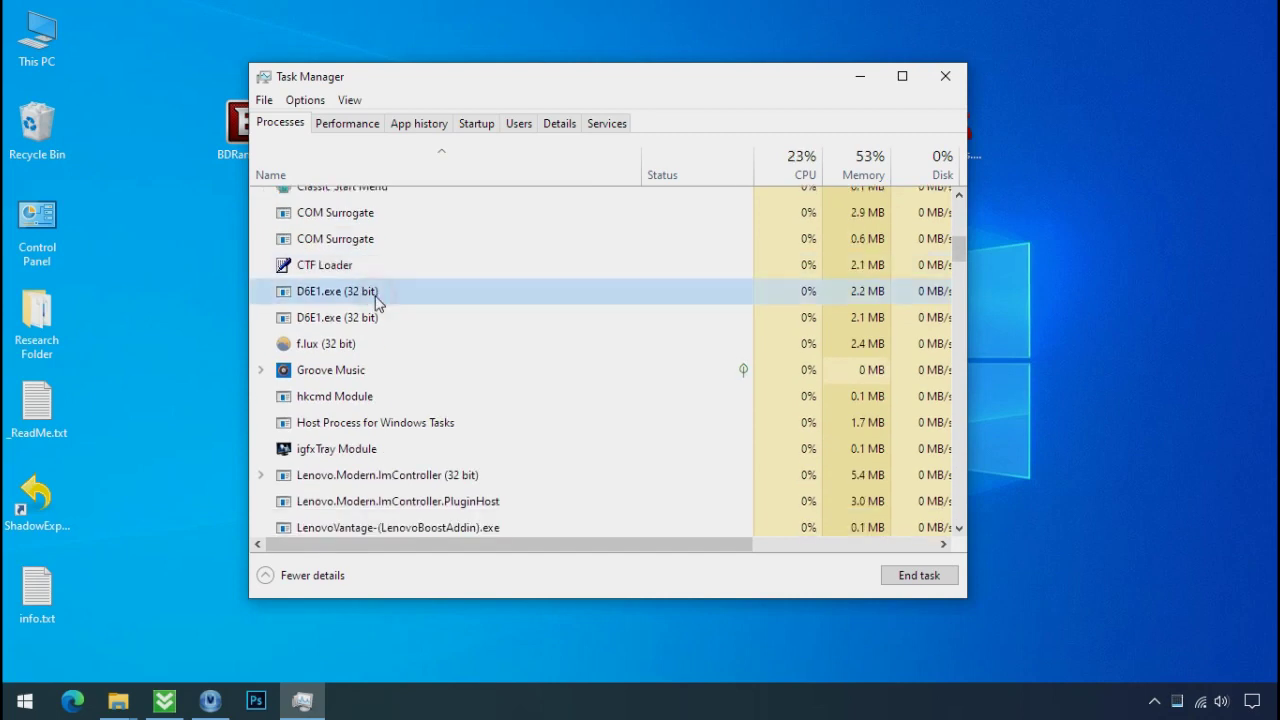
pyautogui.rightClick(375, 327)
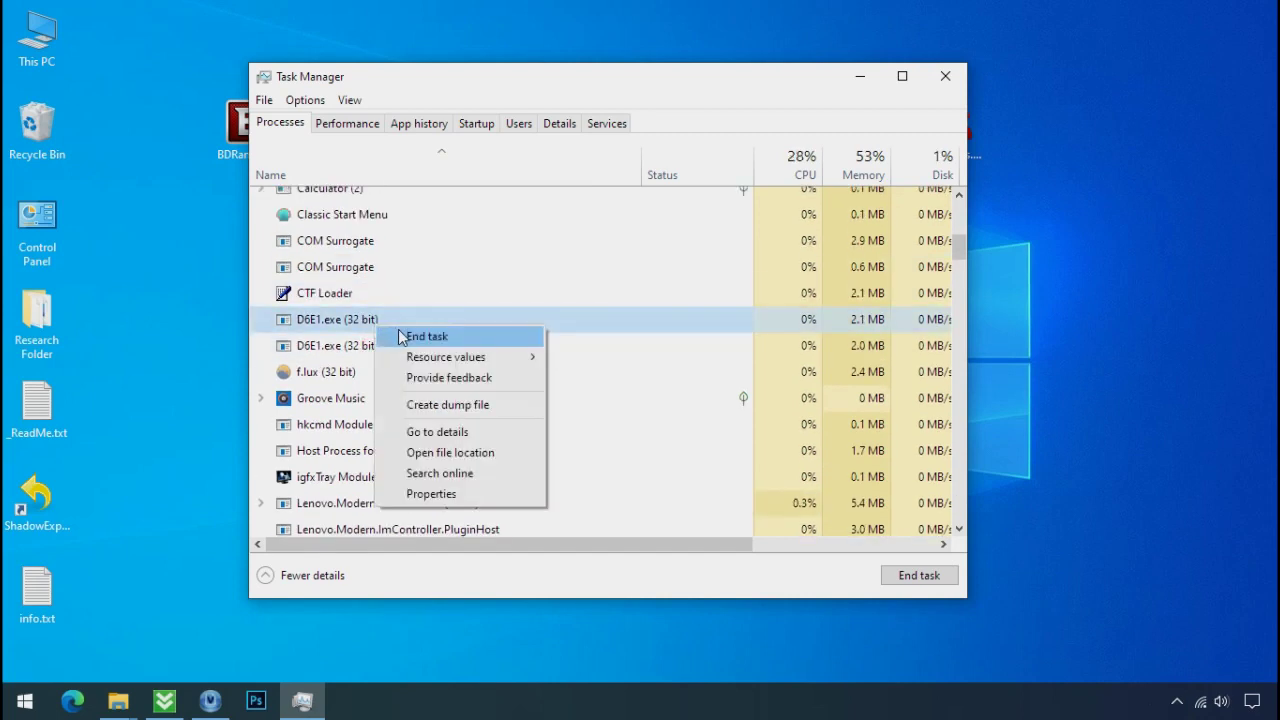
pyautogui.click(400, 337)
pyautogui.rightClick(378, 328)
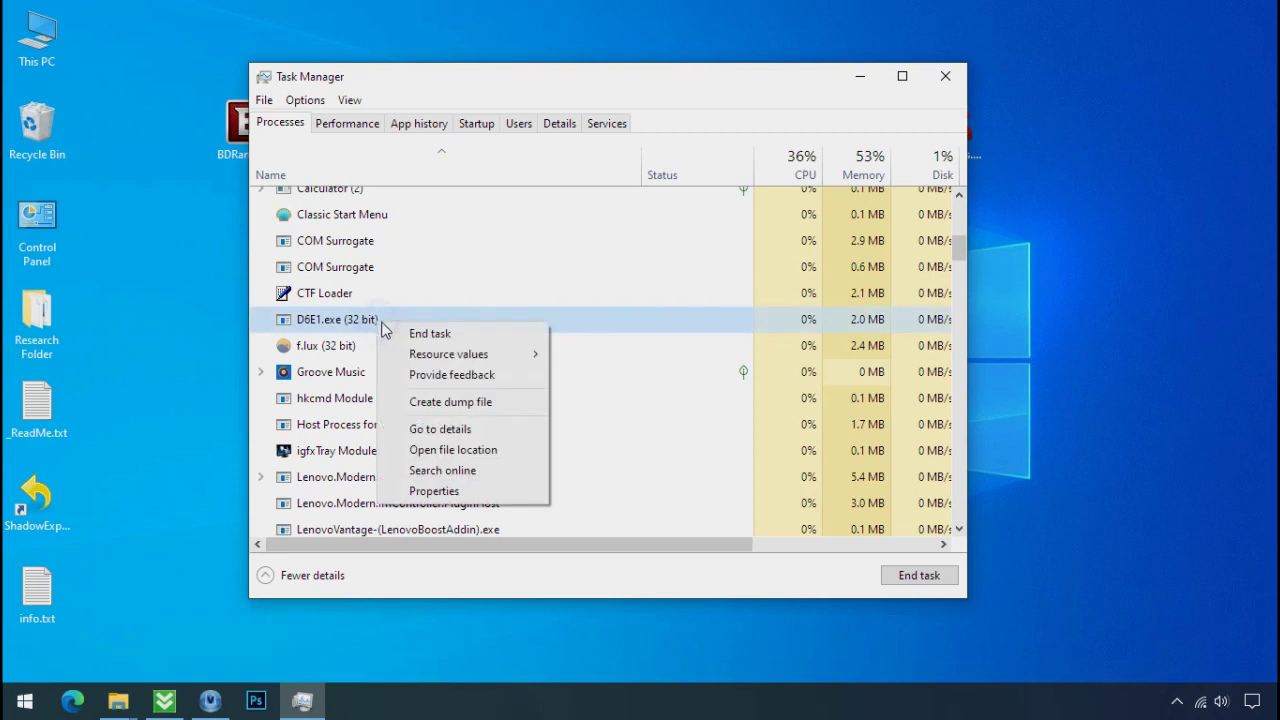
pyautogui.click(405, 331)
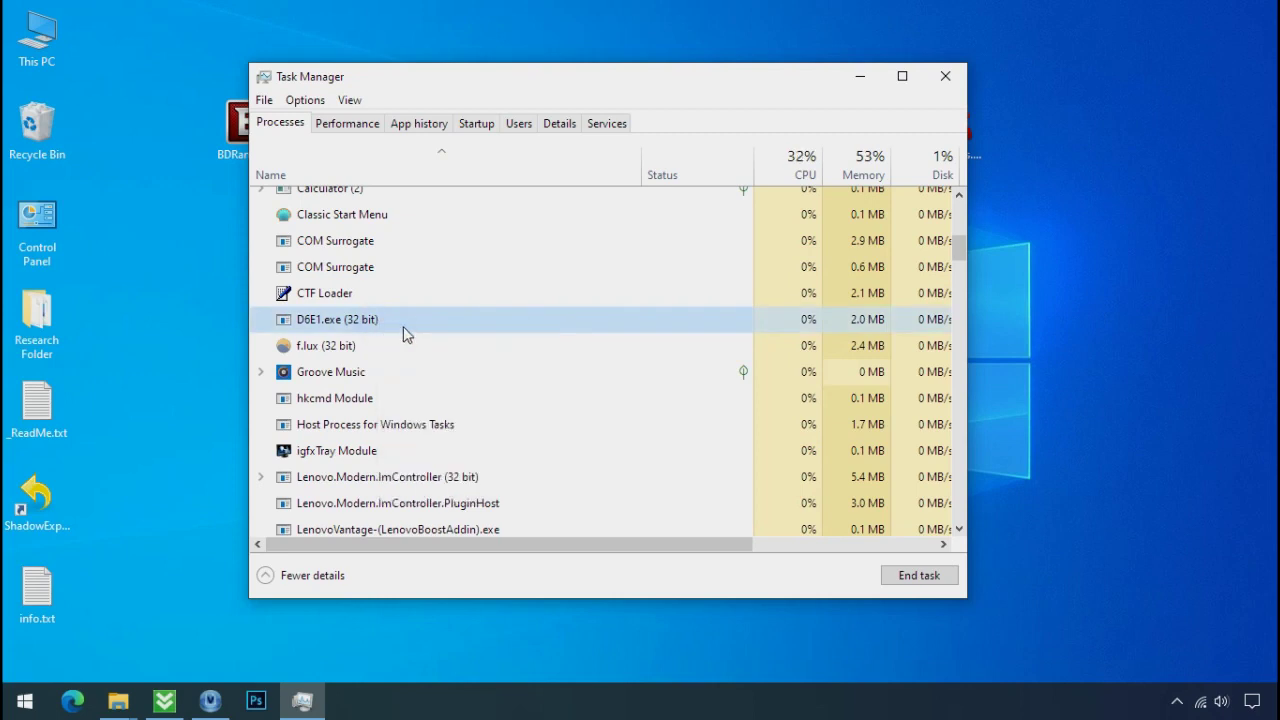
# Disable D6E1.exe as a startup item and close Task Manager
pyautogui.click(477, 124)
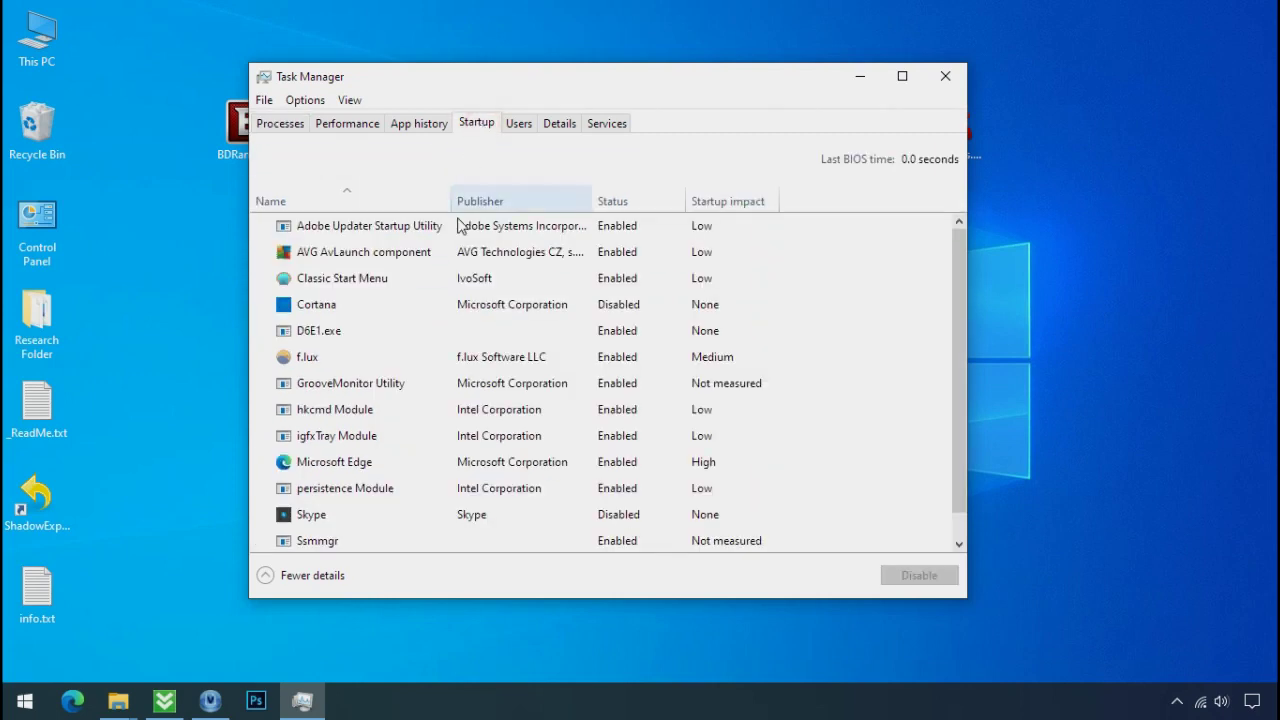
pyautogui.rightClick(434, 330)
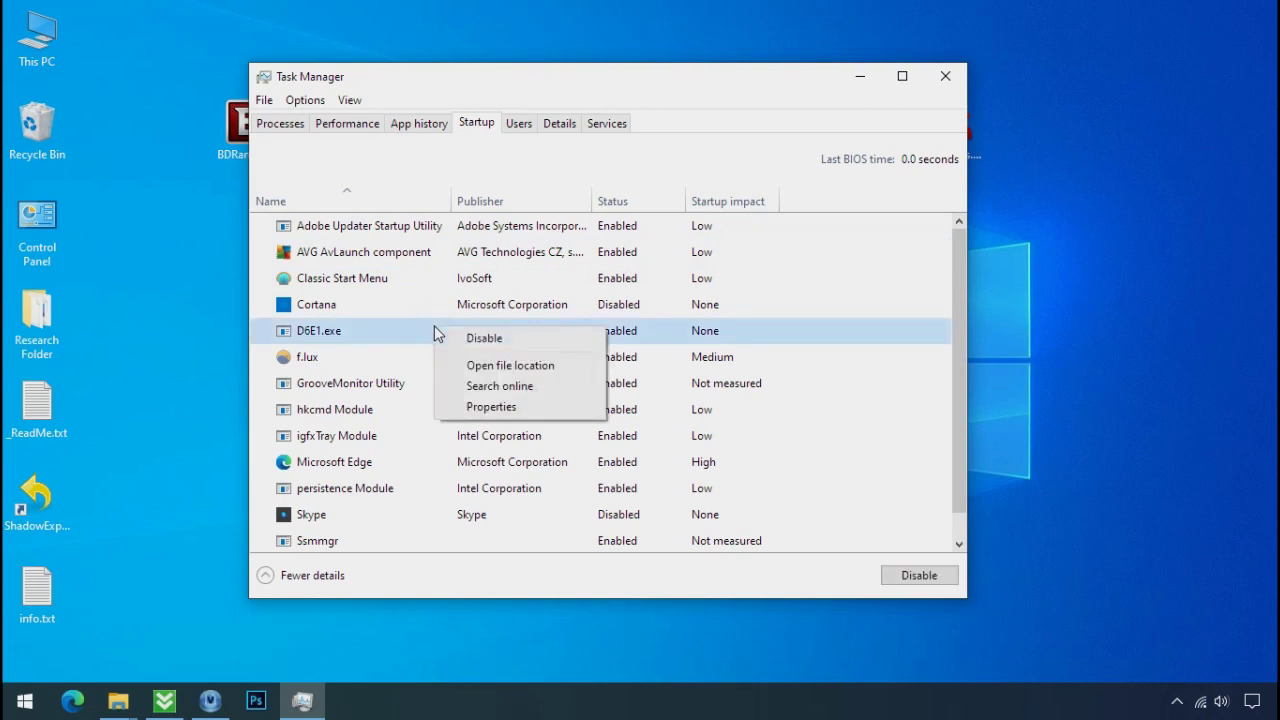
pyautogui.click(447, 338)
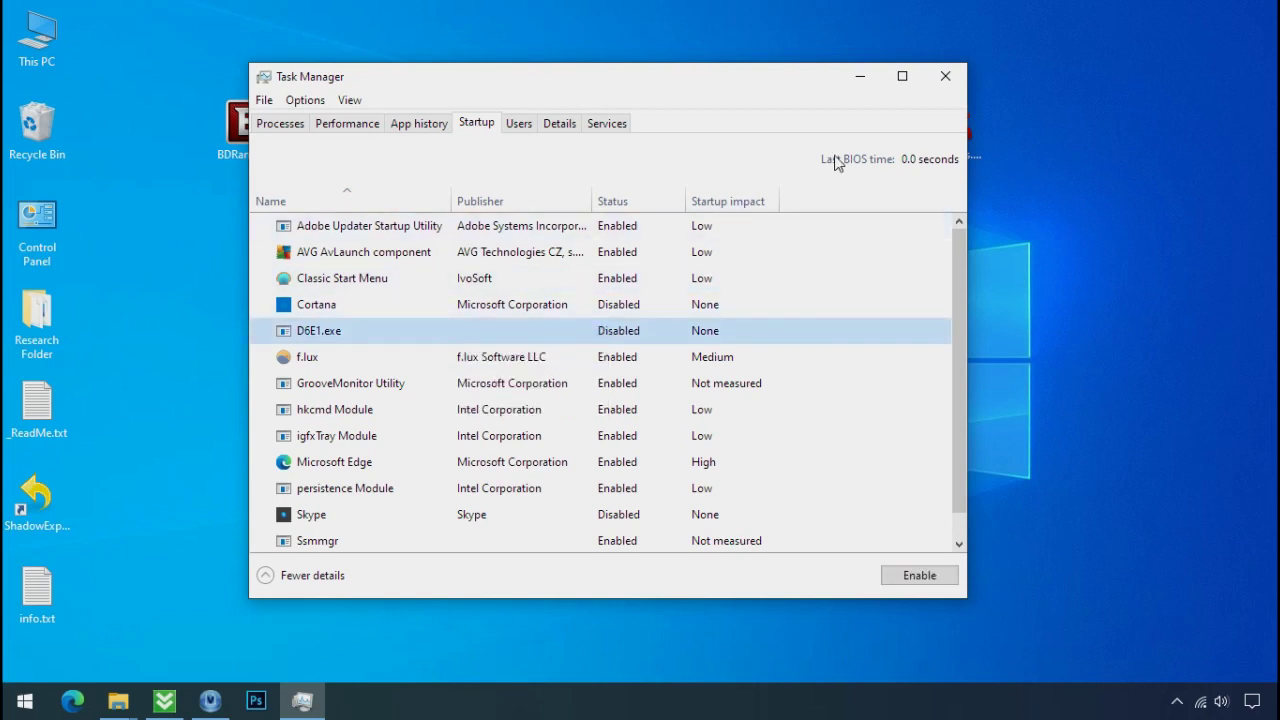
pyautogui.click(944, 76)
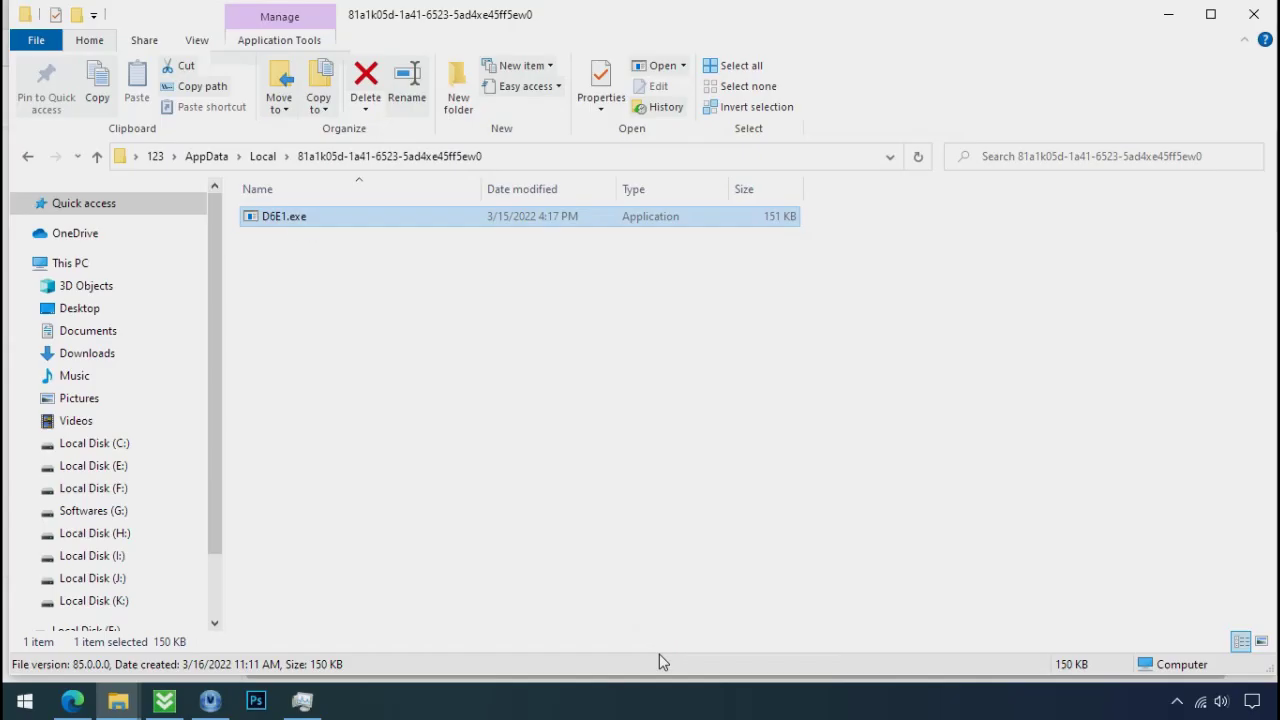
# Delete D6E1.exe from the 81a1k05d-1a41-6523-5ad4xe45ff5ew0 folder
pyautogui.rightClick(306, 222)
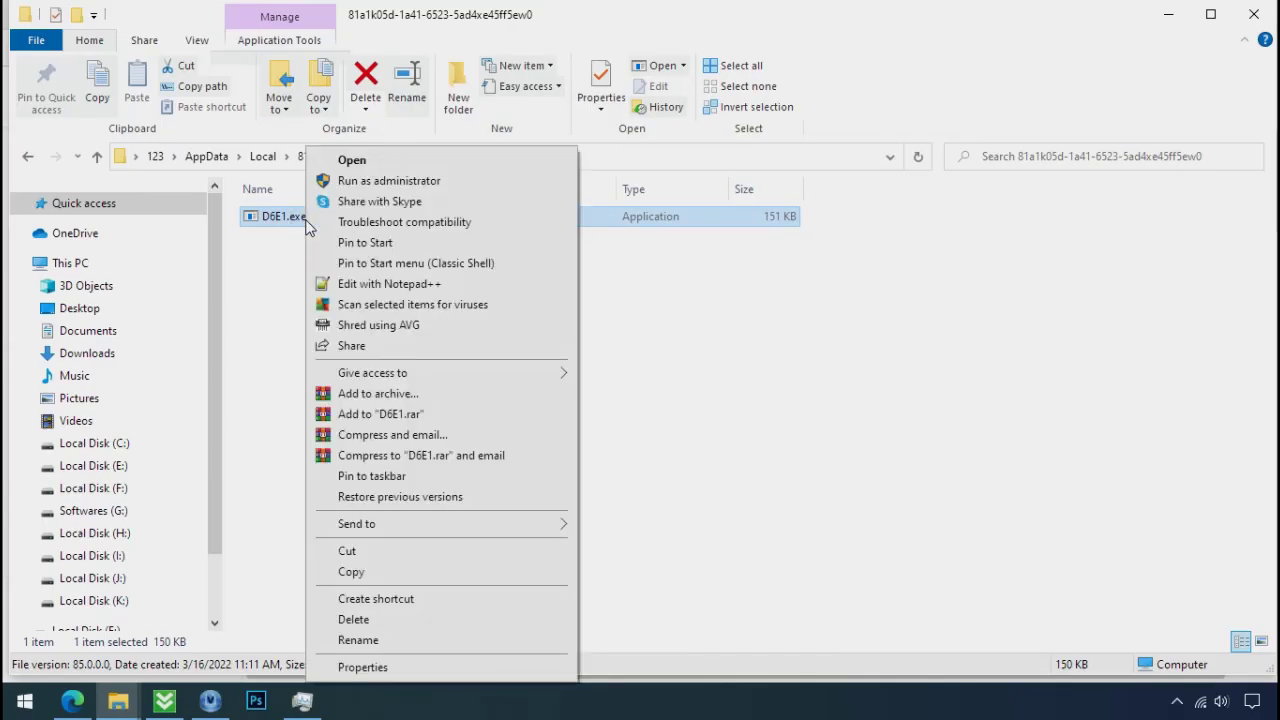
pyautogui.click(389, 620)
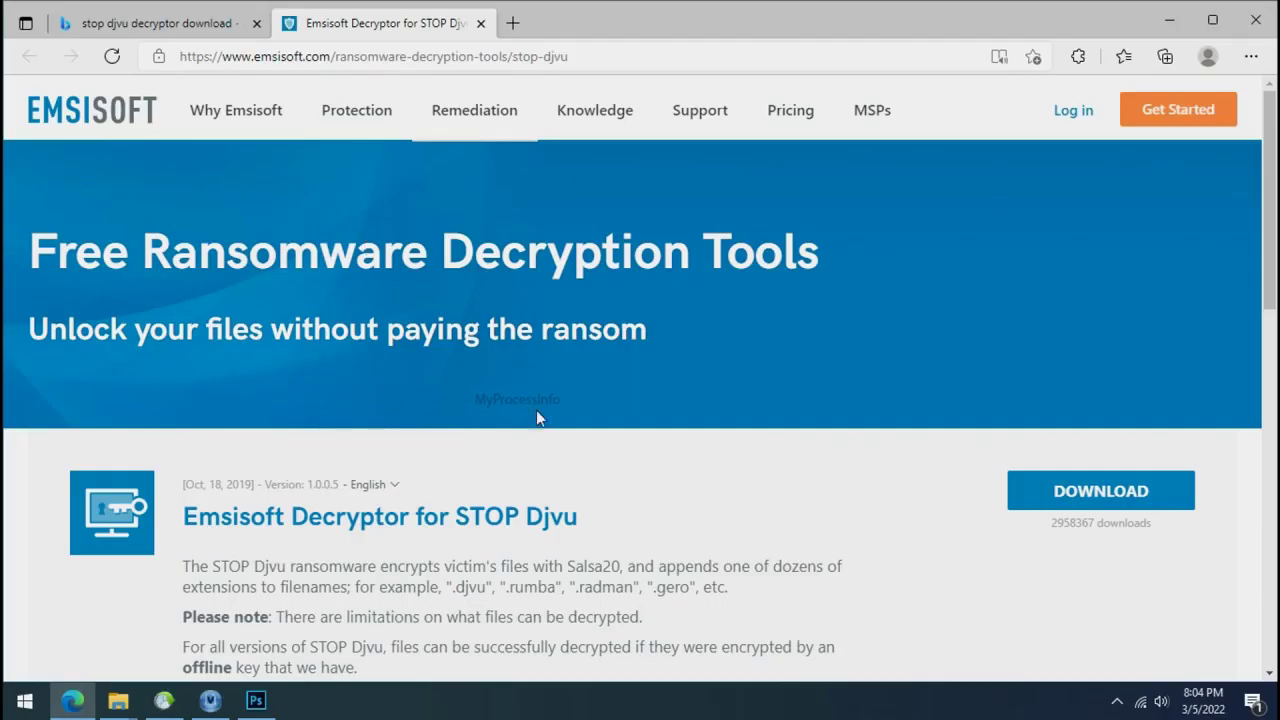
# Download the Emsisoft Decryptor for STOP Djvu from its emsisoft.com page and close the browser
pyautogui.scroll(-1, 830, 494)
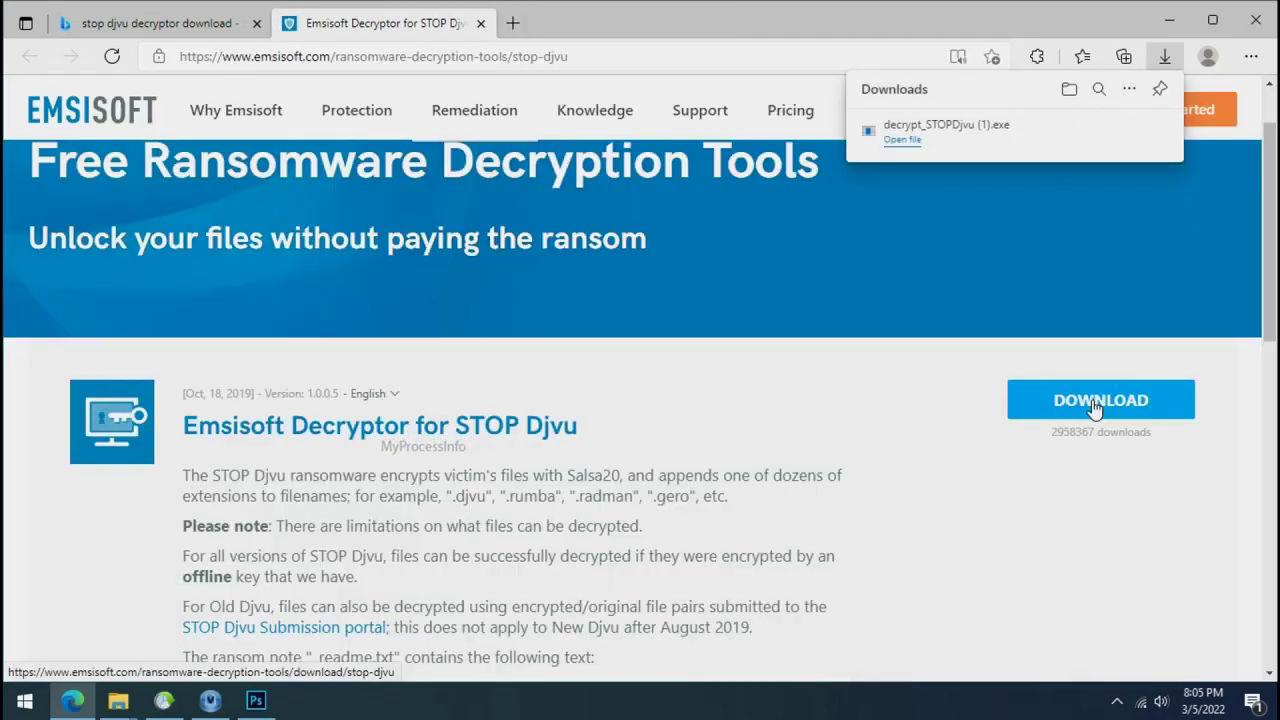
pyautogui.click(1252, 22)
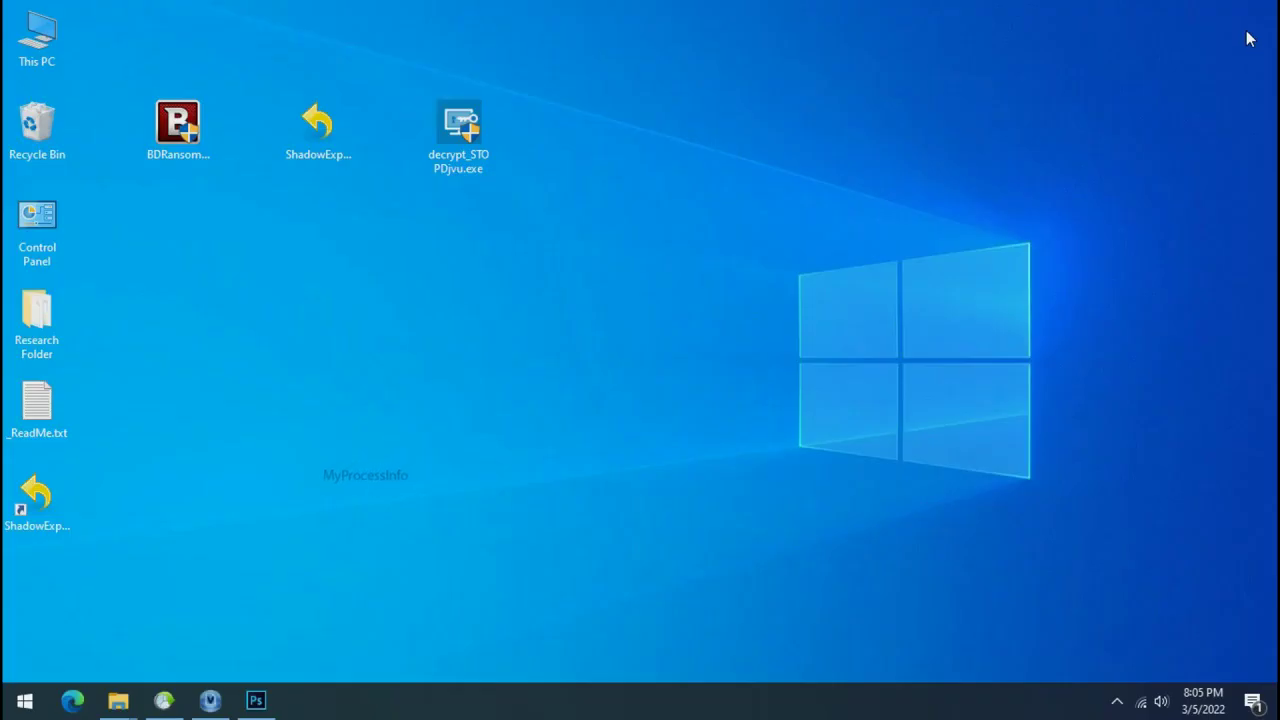
# Launch the STOP Djvu decryptor from the desktop, agreeing to its licence terms and accepting the disclaimer
pyautogui.click(470, 138)
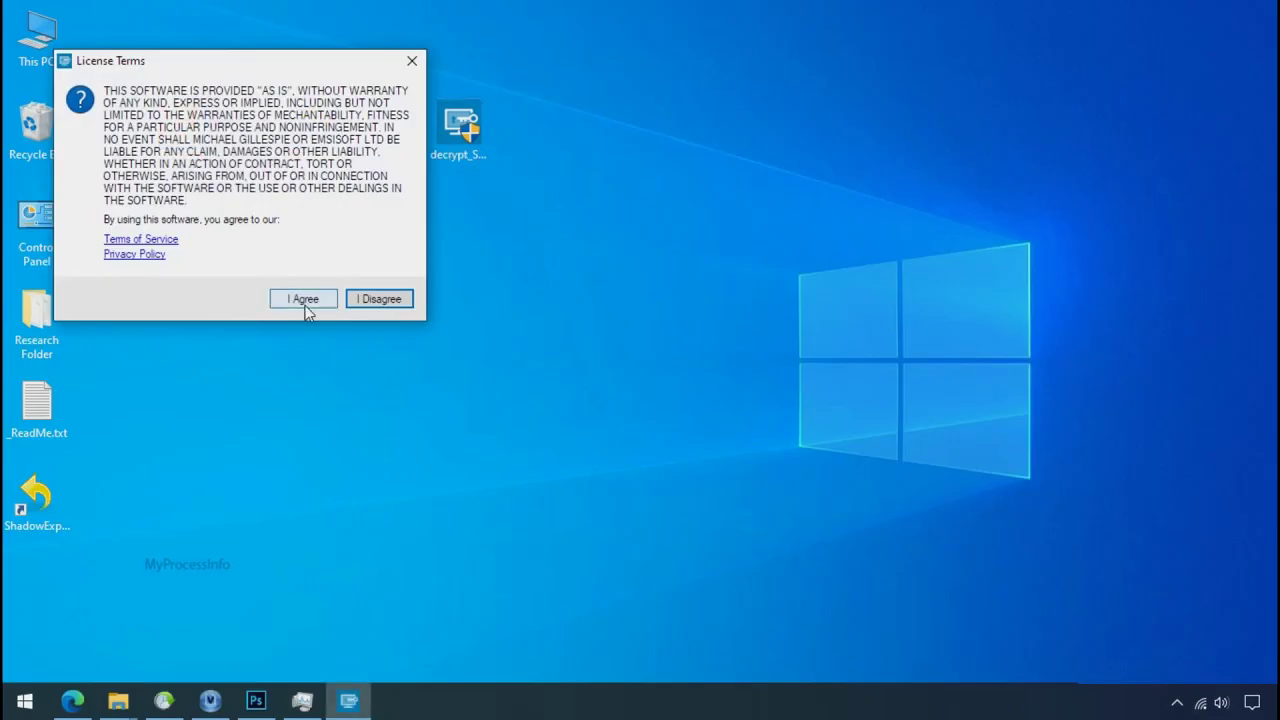
pyautogui.click(304, 300)
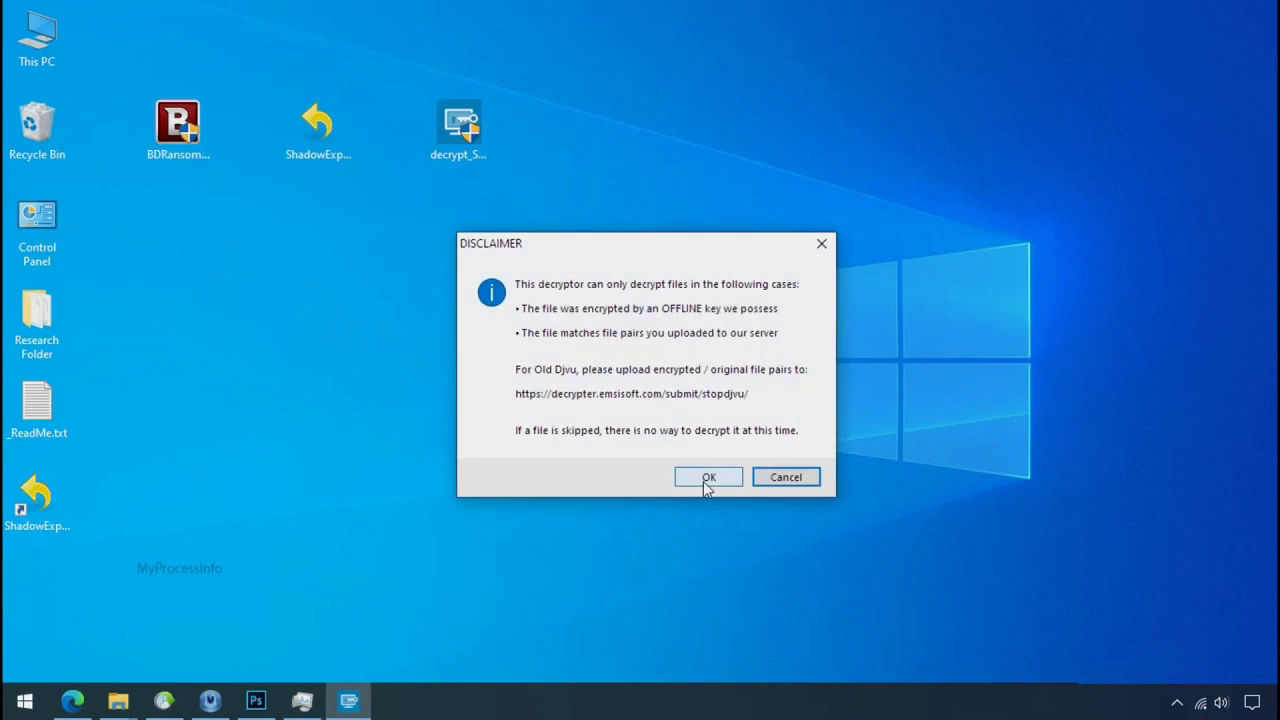
pyautogui.click(708, 478)
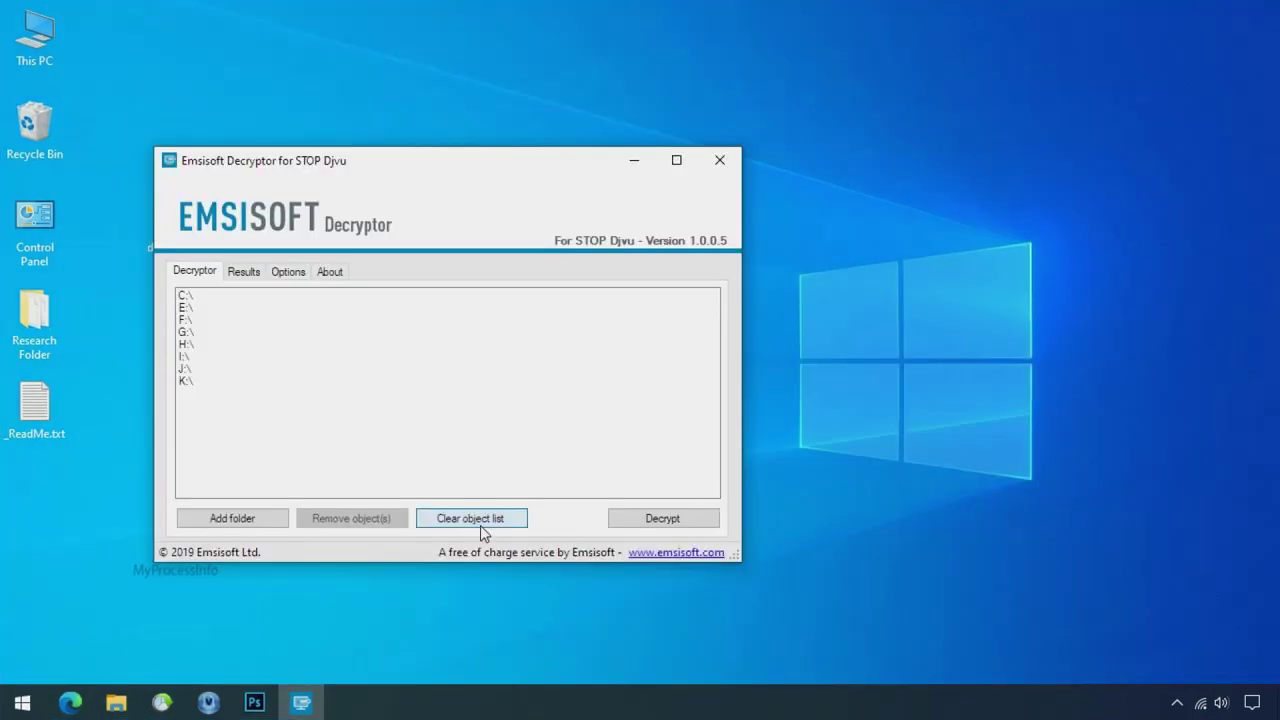
# Clear the decryptor's object list, add the desktop's Research Folder and start decrypting it
pyautogui.click(480, 521)
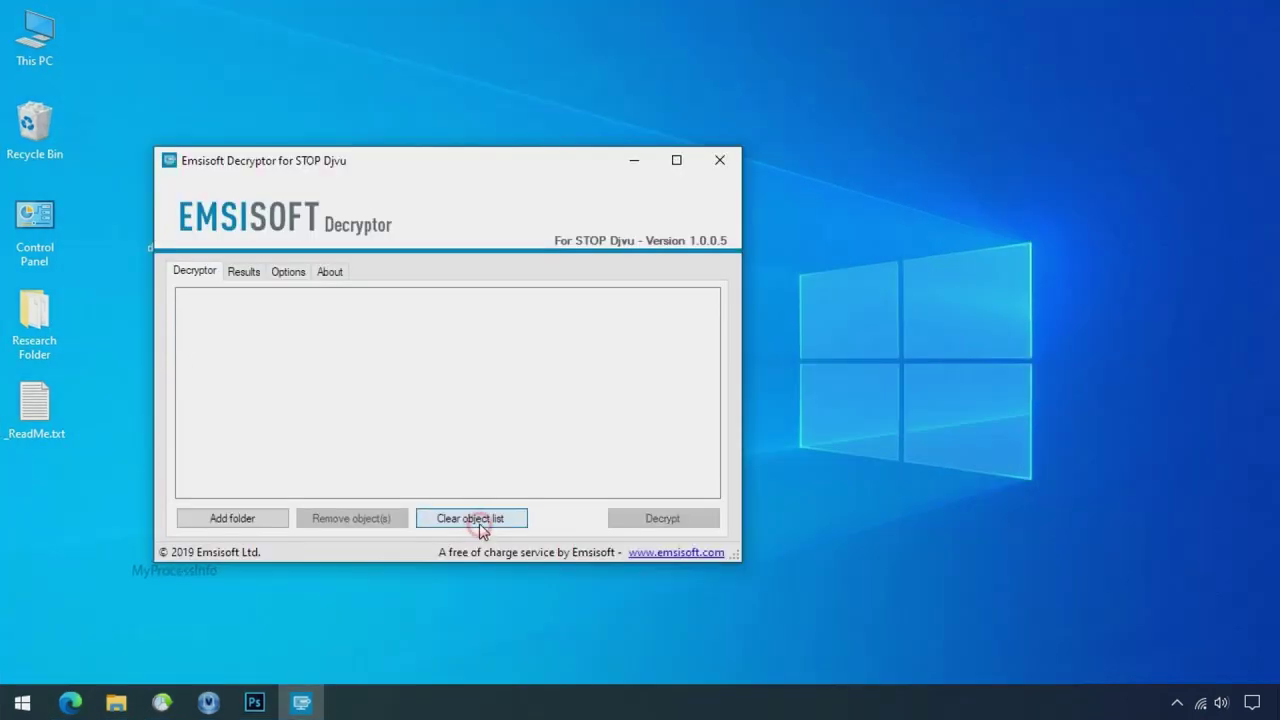
pyautogui.click(240, 518)
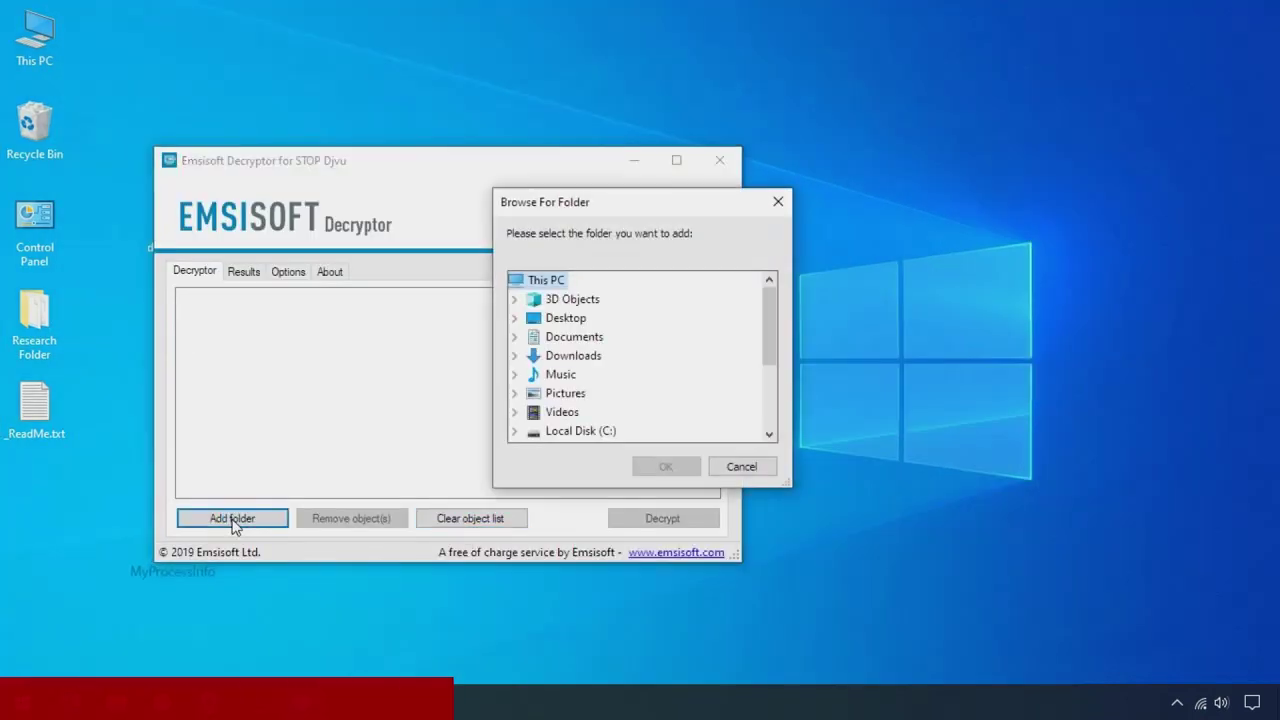
pyautogui.doubleClick(572, 320)
pyautogui.click(600, 337)
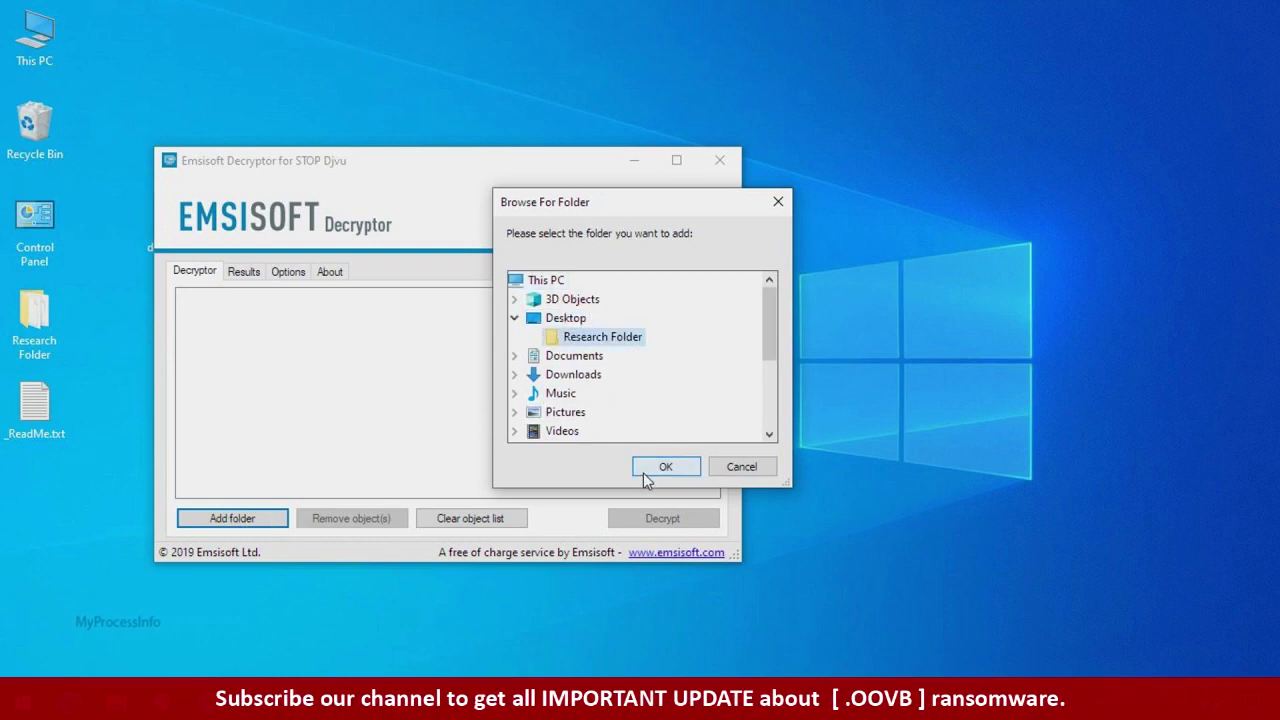
pyautogui.click(645, 472)
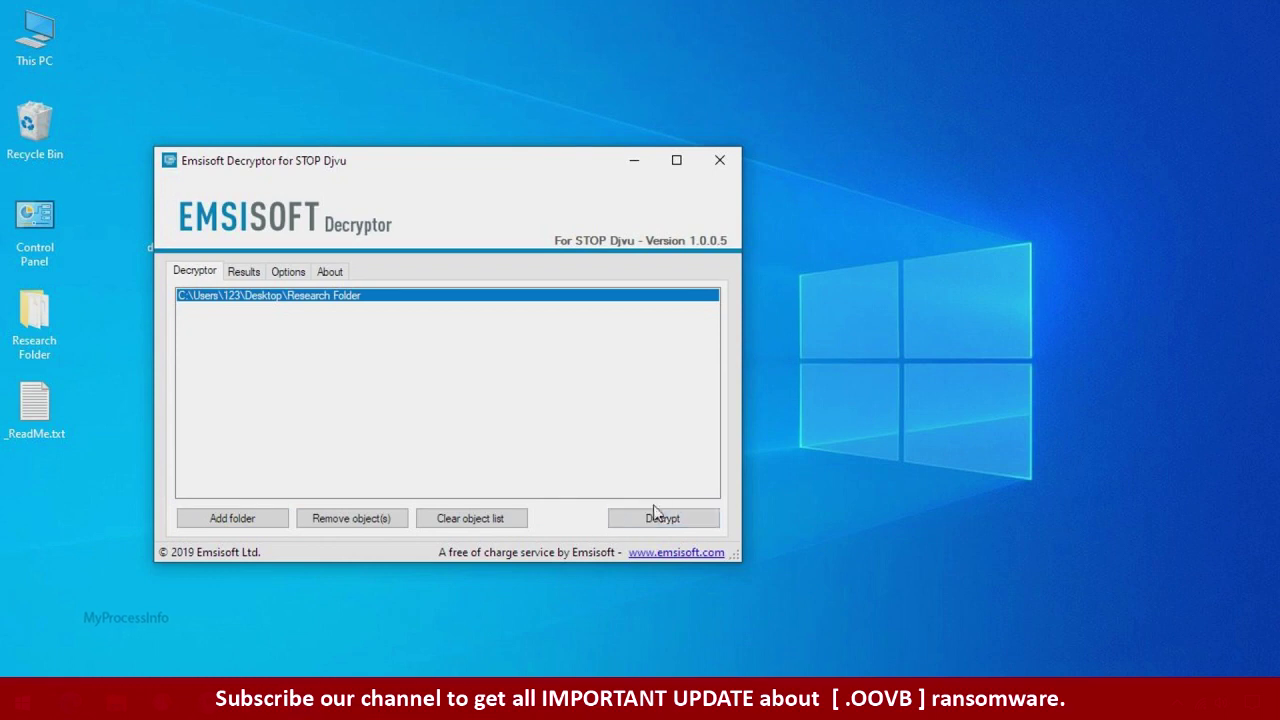
pyautogui.click(655, 515)
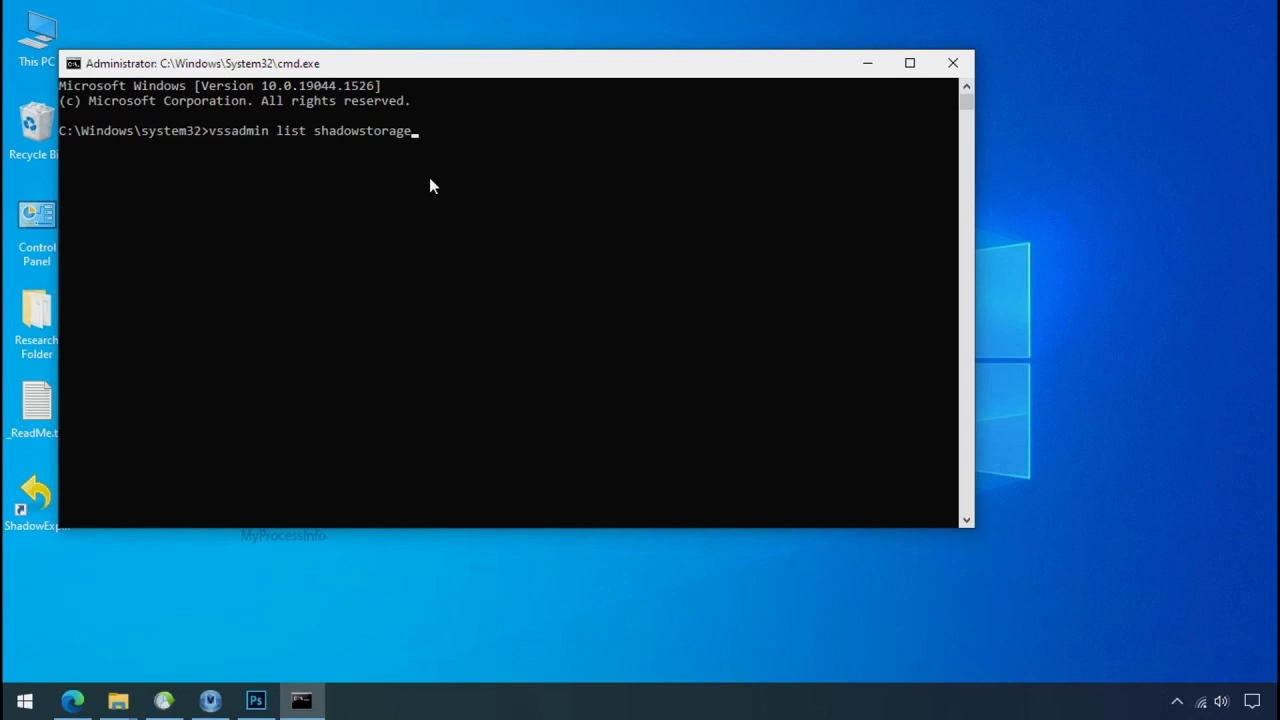
# Run vssadmin list shadowstorage in the administrator command prompt
pyautogui.press('Return')
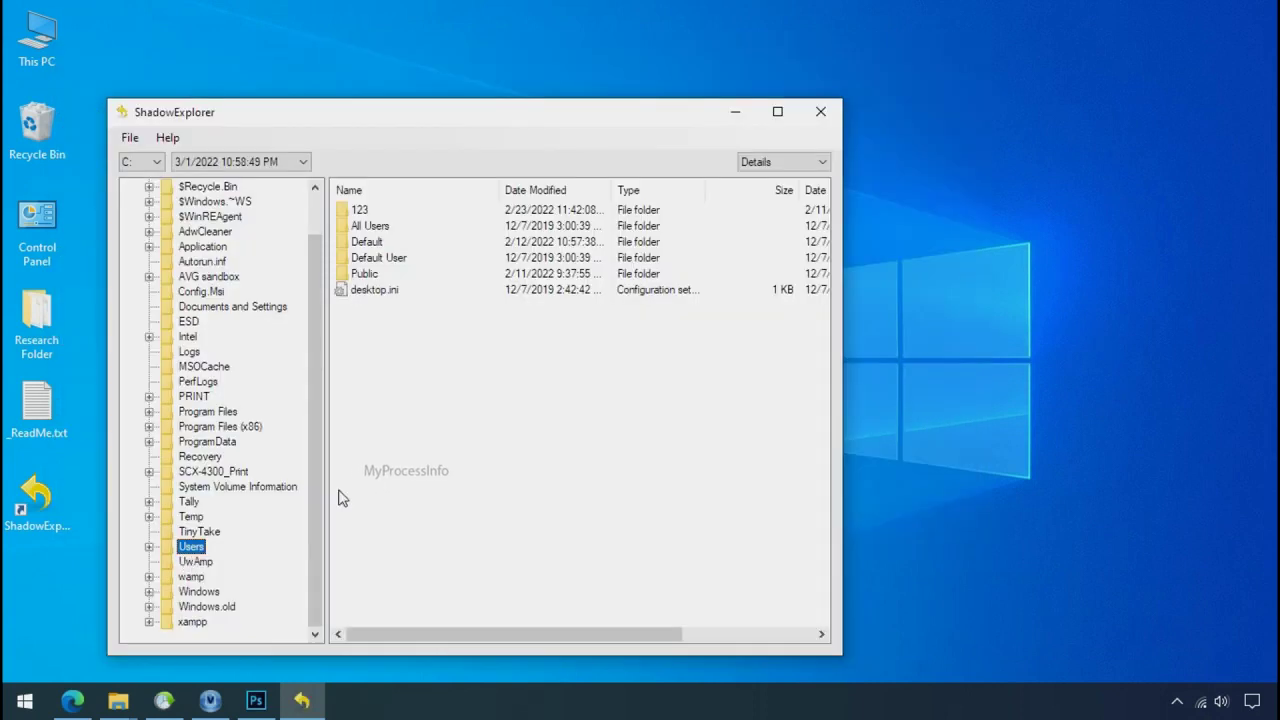
# Browse the 3/1/2022 10:58:49 PM shadow copy from Users to 123\Desktop and choose to export Research Folder
pyautogui.doubleClick(365, 213)
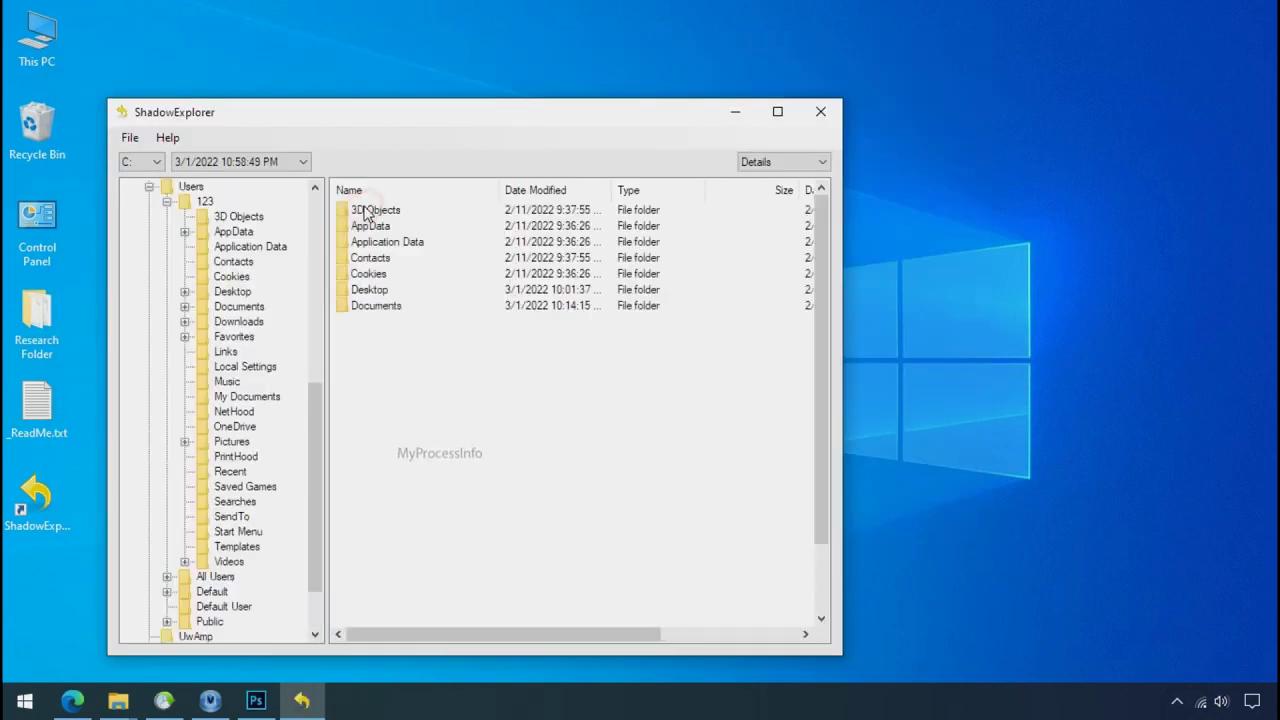
pyautogui.doubleClick(378, 289)
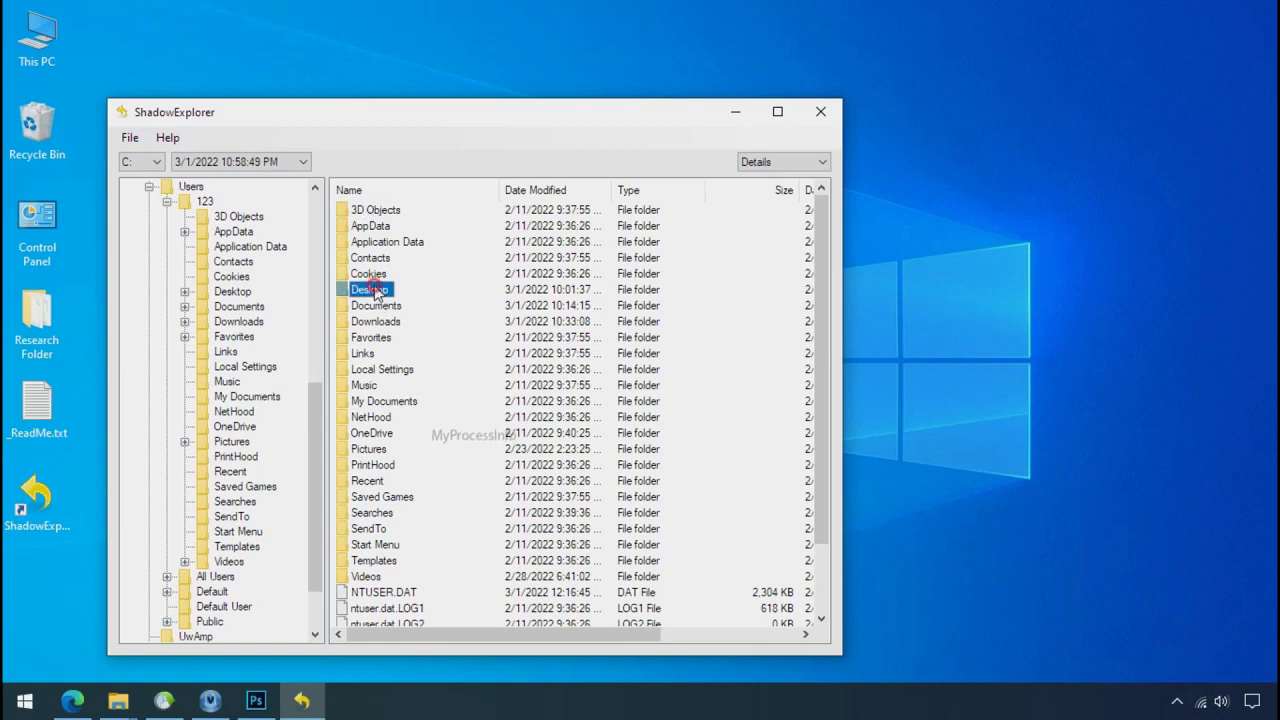
pyautogui.rightClick(404, 212)
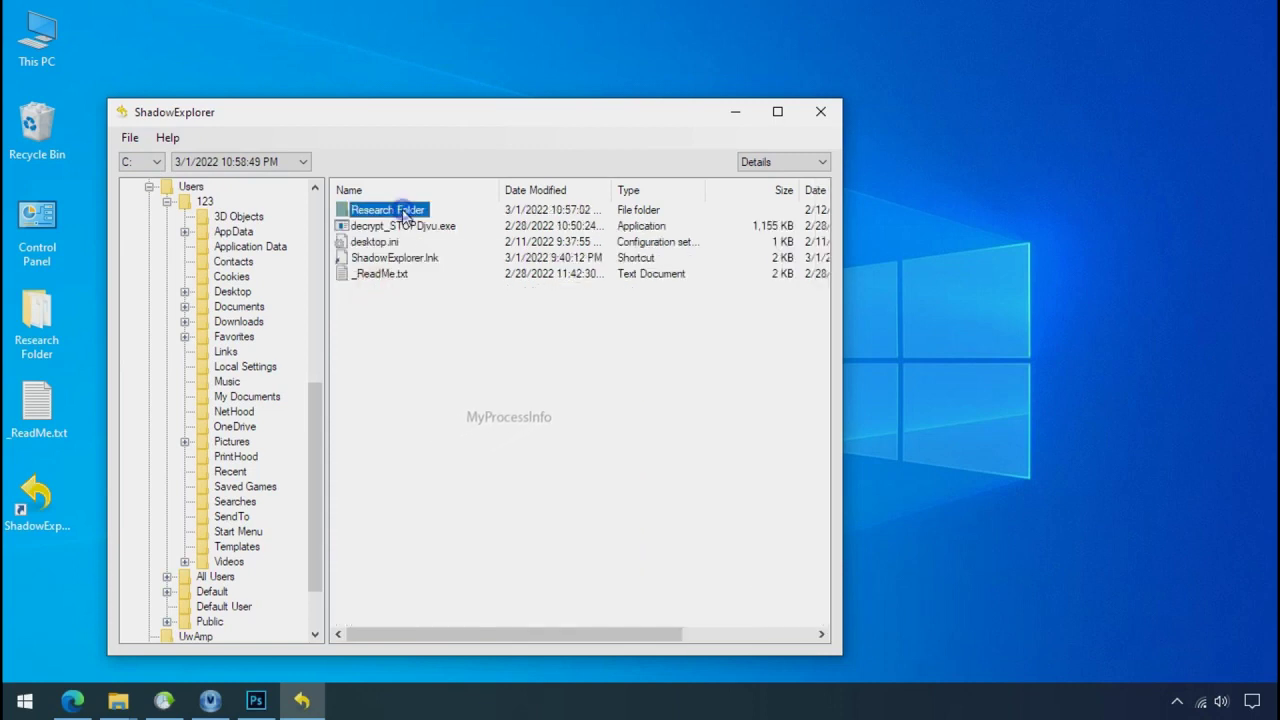
pyautogui.click(421, 226)
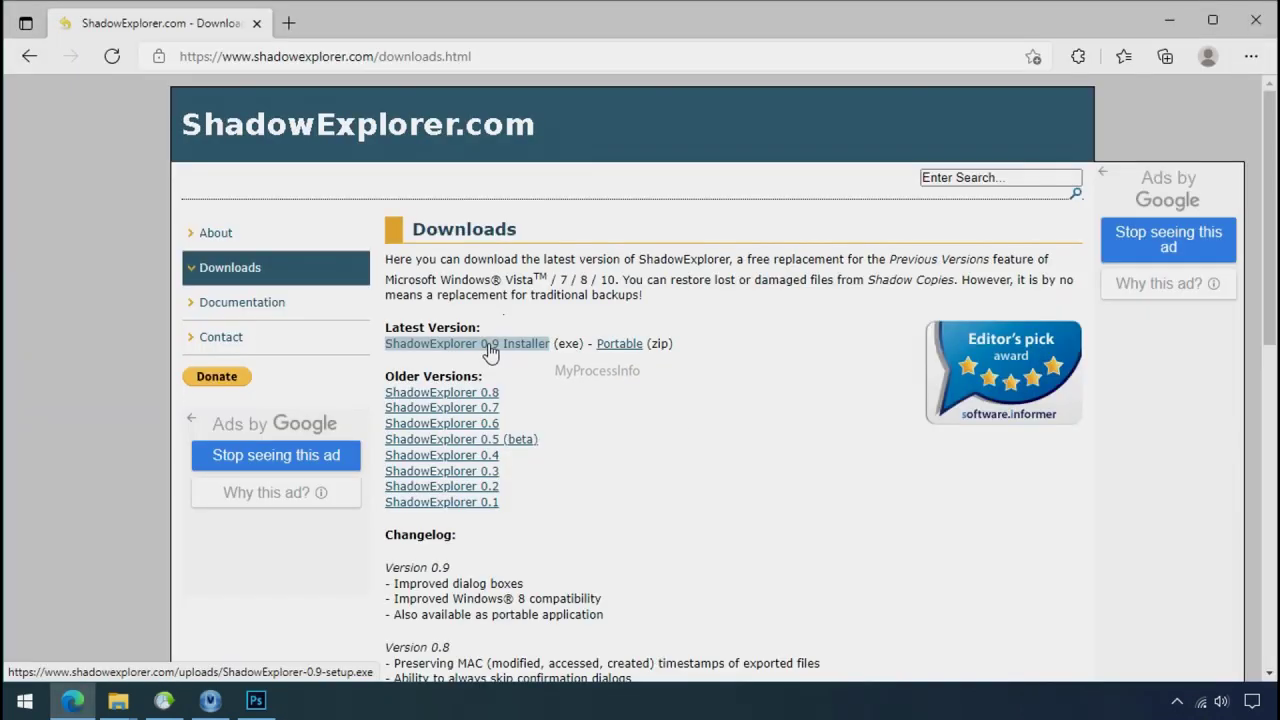
# Download the ShadowExplorer 0.9 Installer from shadowexplorer.com and launch ShadowExplorer from the desktop
pyautogui.click(490, 352)
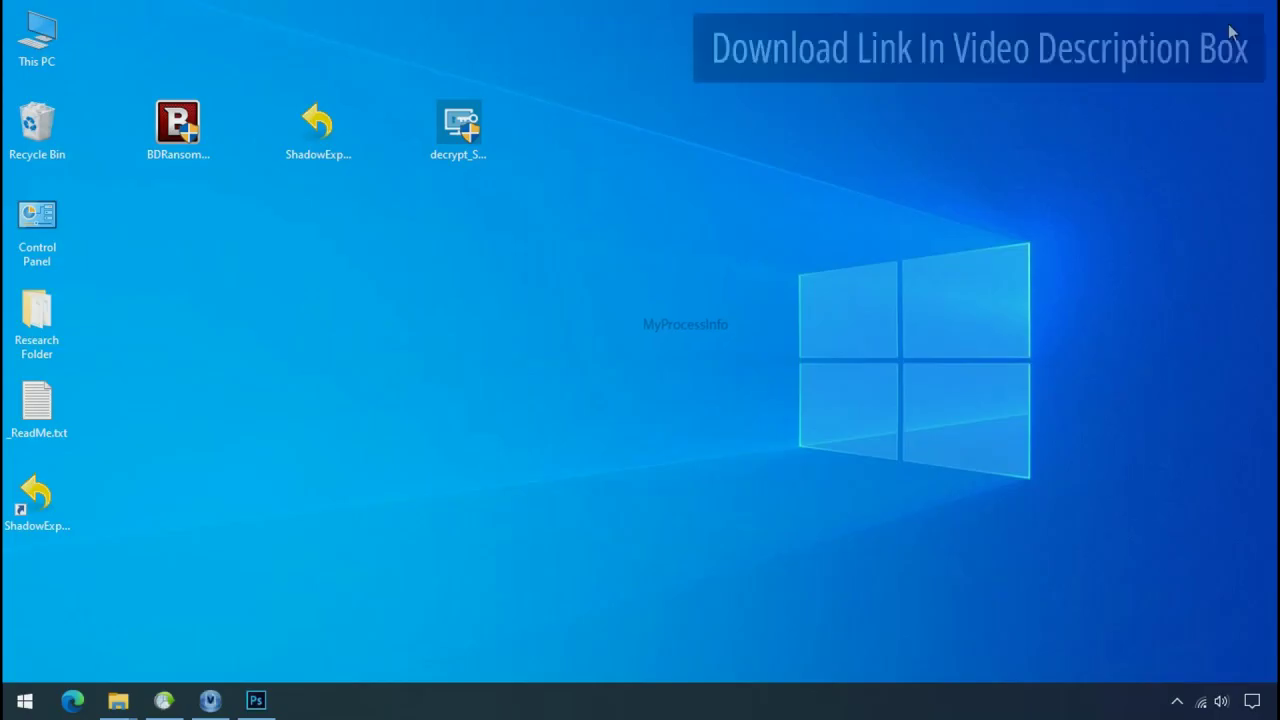
pyautogui.doubleClick(60, 503)
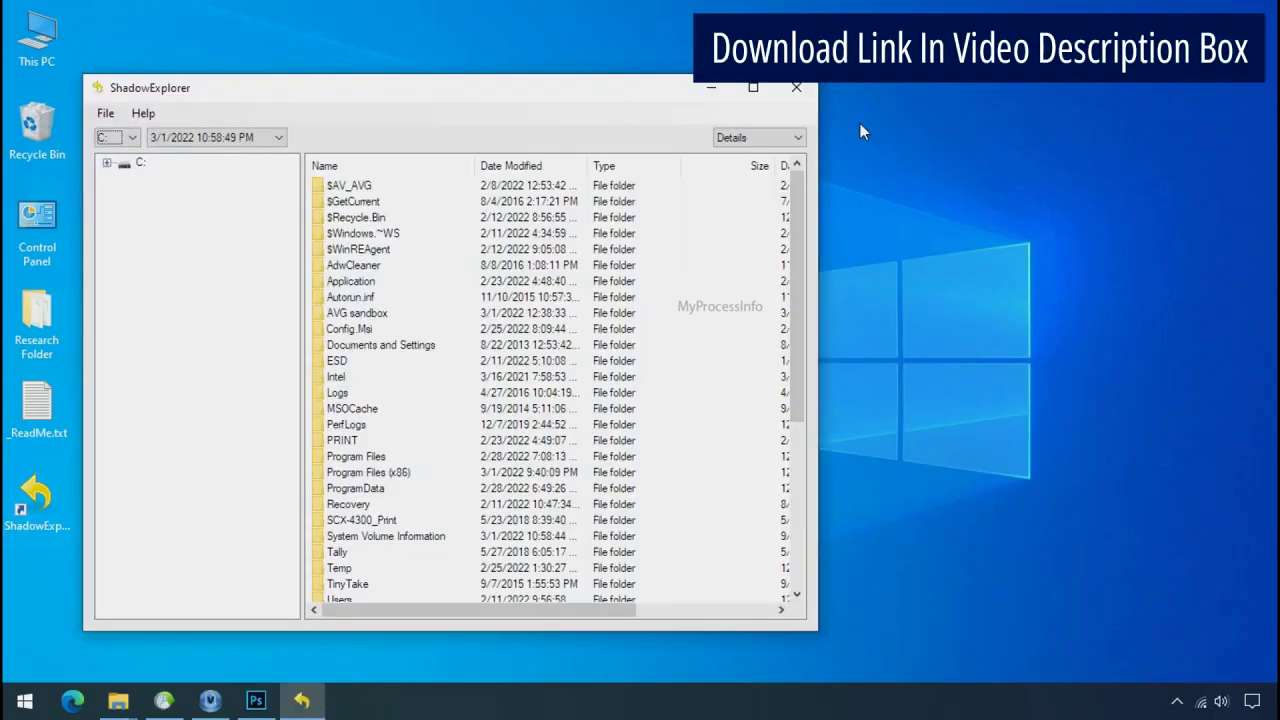
# Choose drive C: and its 3/1/2022 10:58:49 PM shadow copy in ShadowExplorer
pyautogui.click(122, 137)
pyautogui.click(122, 155)
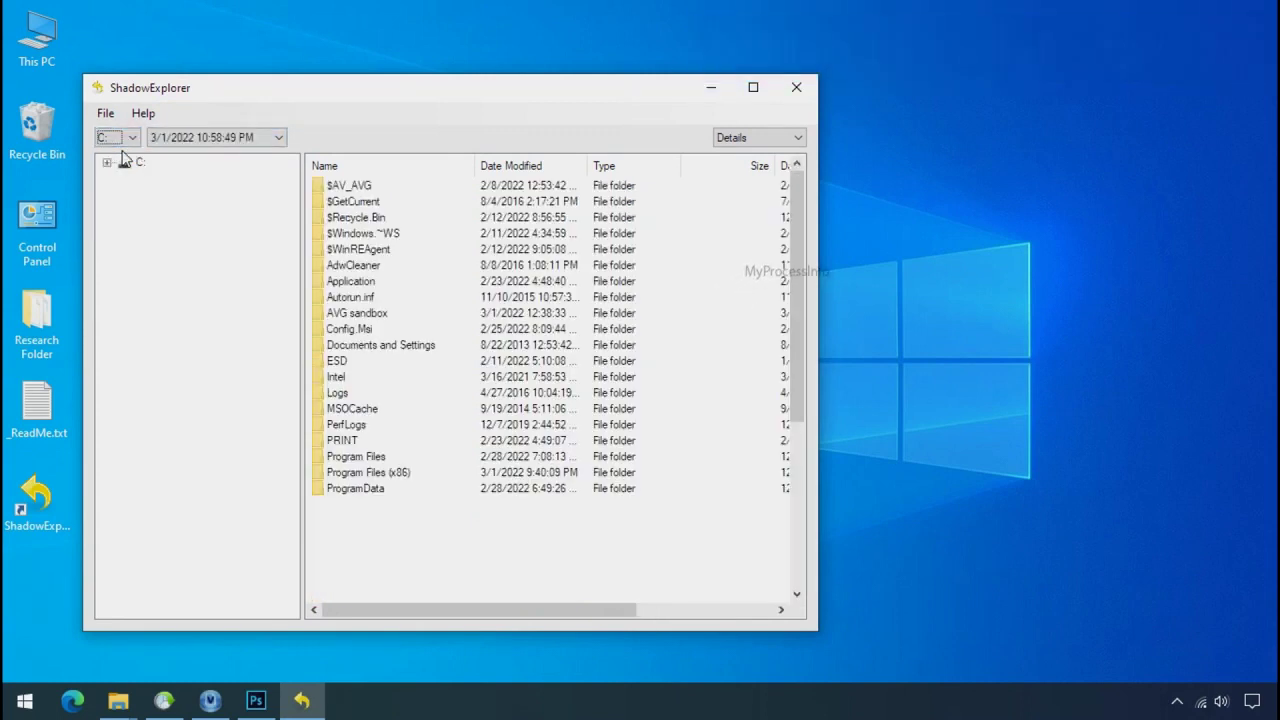
pyautogui.click(246, 137)
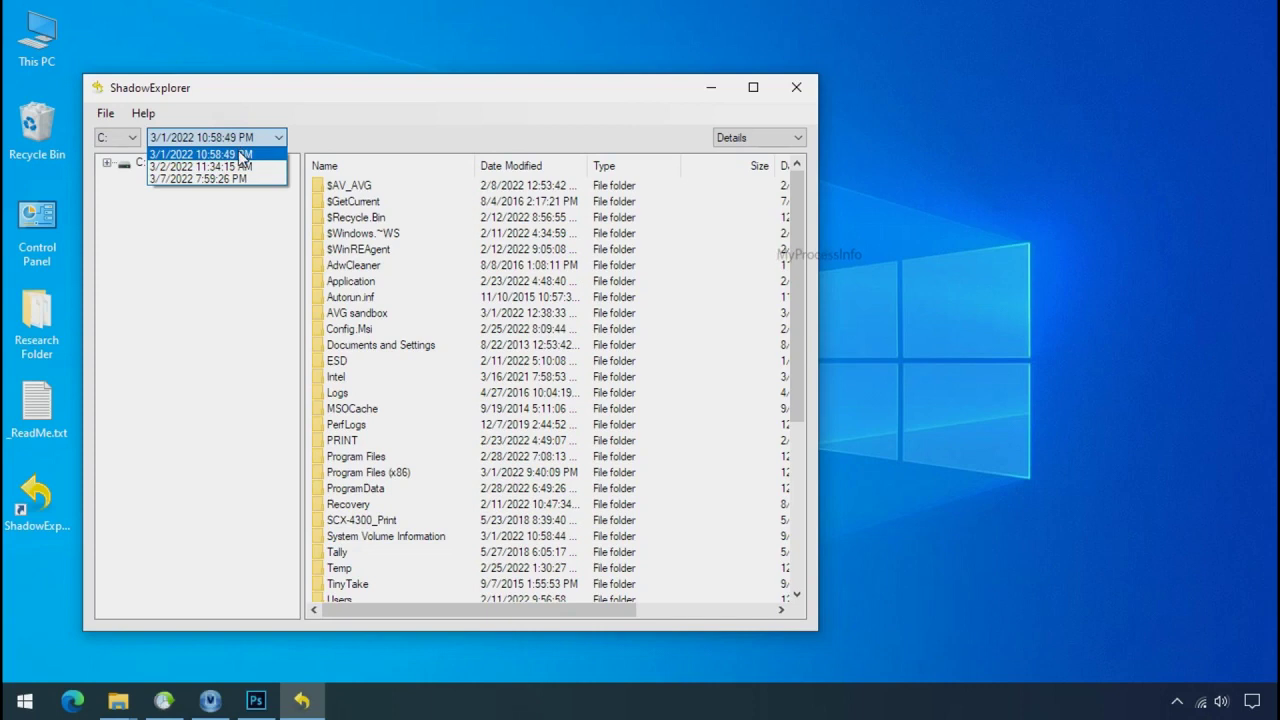
pyautogui.click(231, 155)
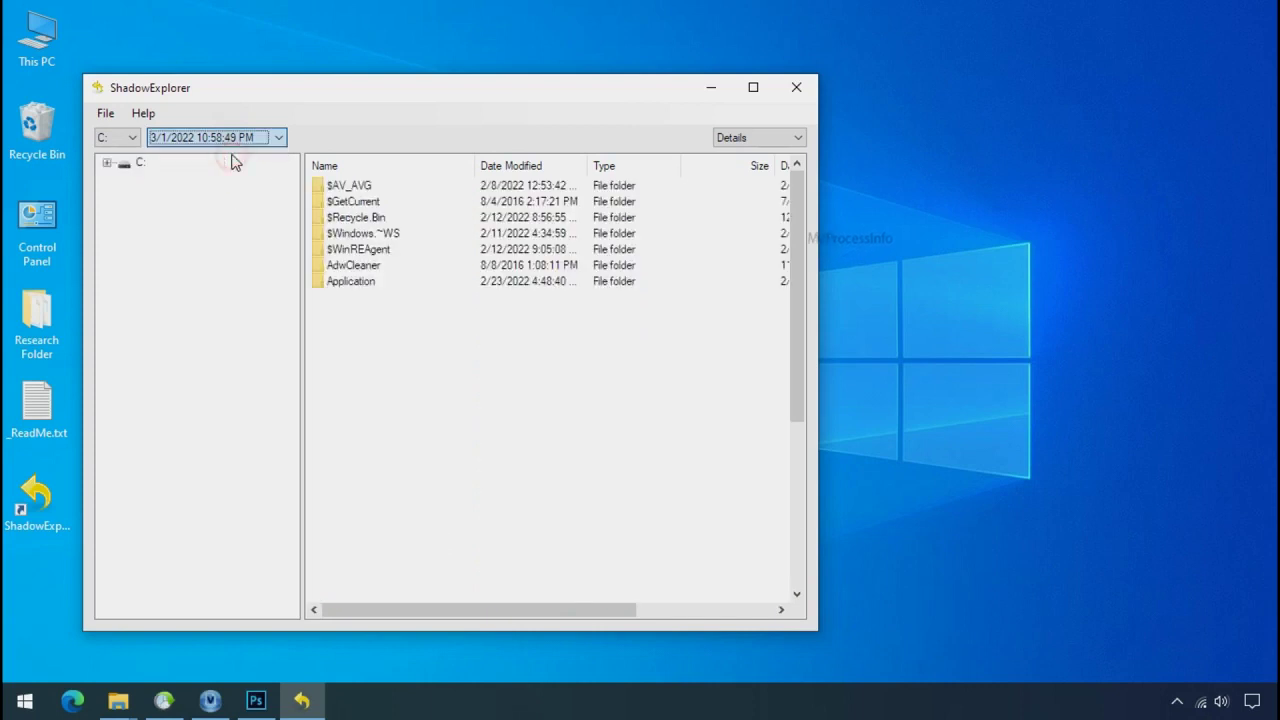
# Expand drive C: in the shadow copy and browse to the Users\123\Desktop folder
pyautogui.click(106, 162)
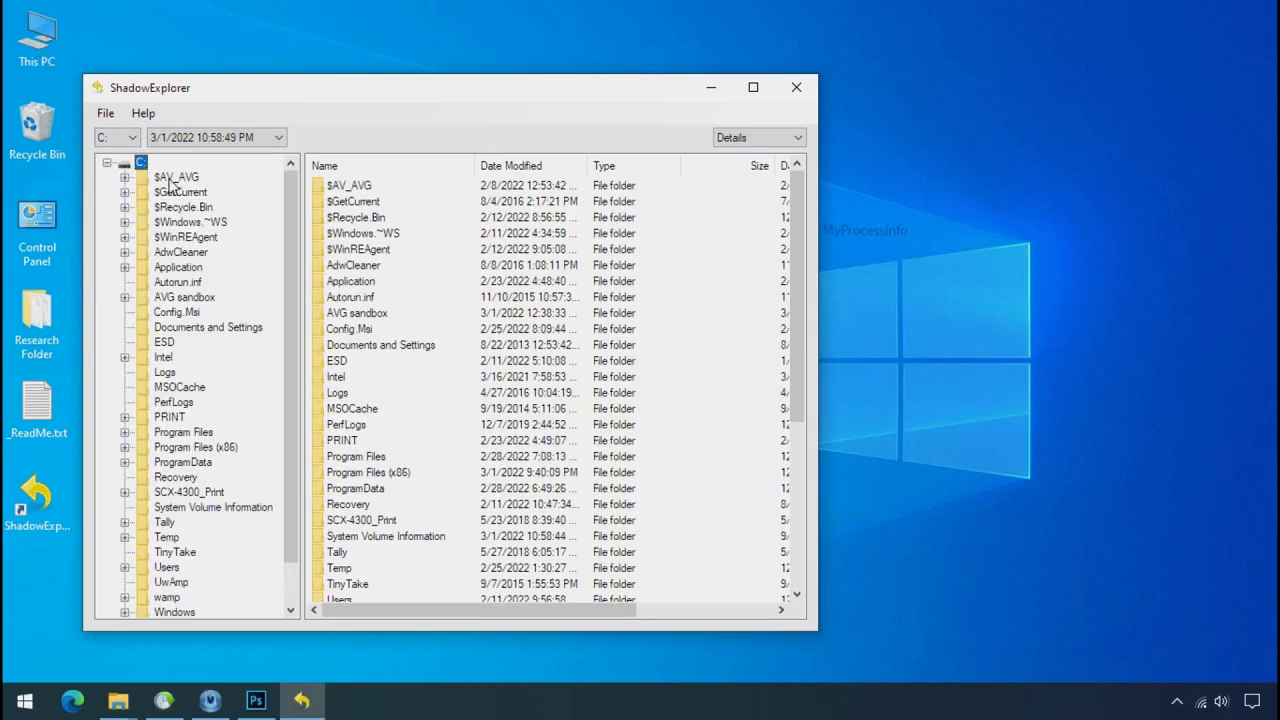
pyautogui.click(168, 568)
pyautogui.doubleClick(335, 186)
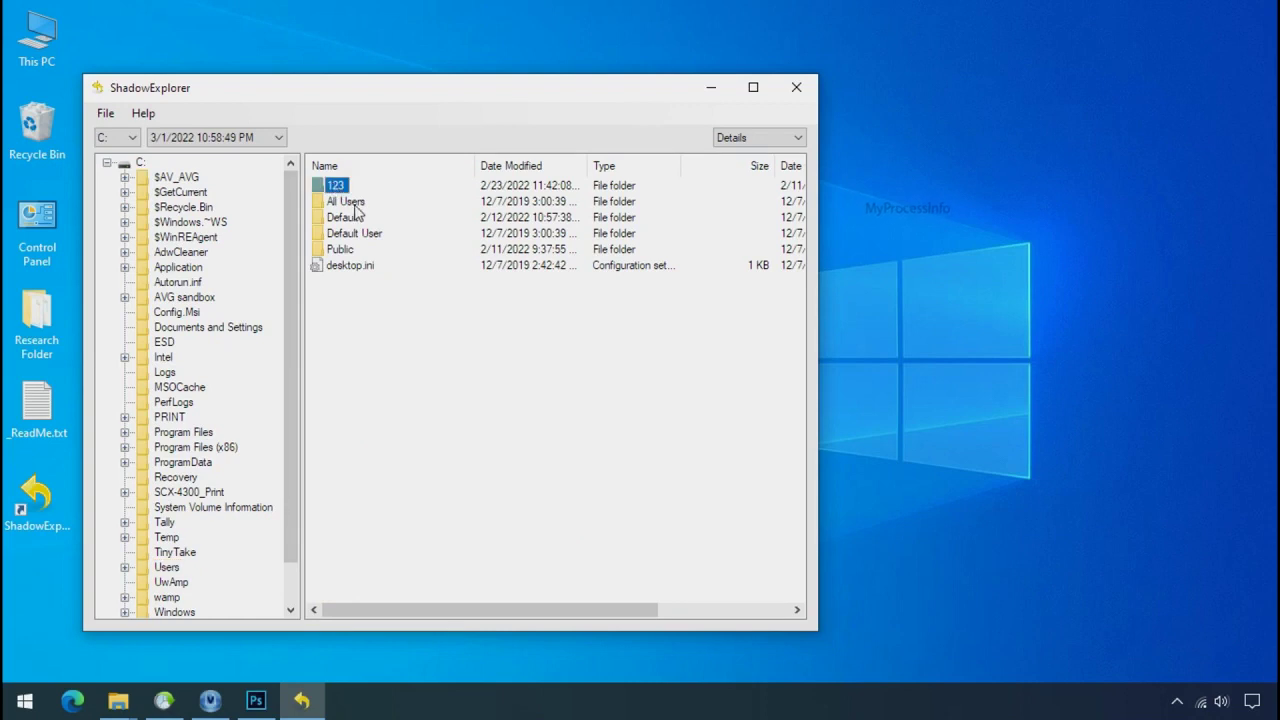
pyautogui.click(346, 267)
pyautogui.doubleClick(348, 268)
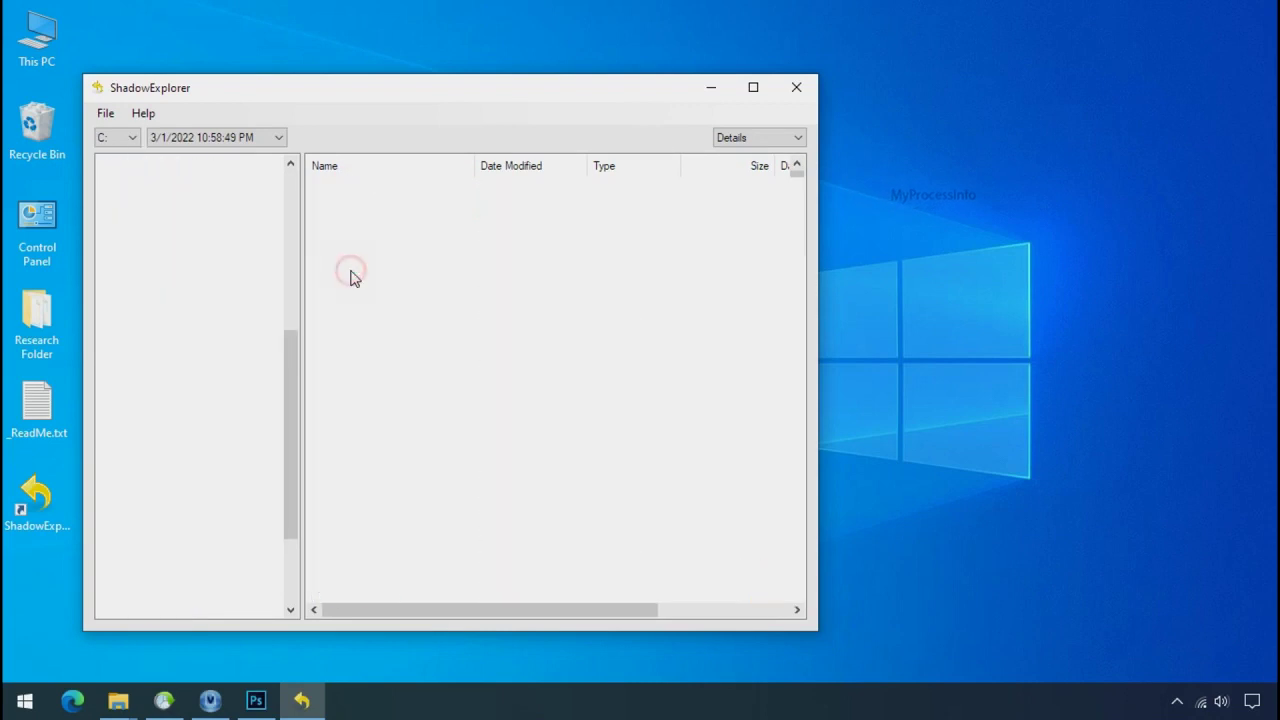
pyautogui.click(369, 187)
# Export Research Folder from the shadow copy to the Recover folder on Softwares (G:)
pyautogui.rightClick(355, 182)
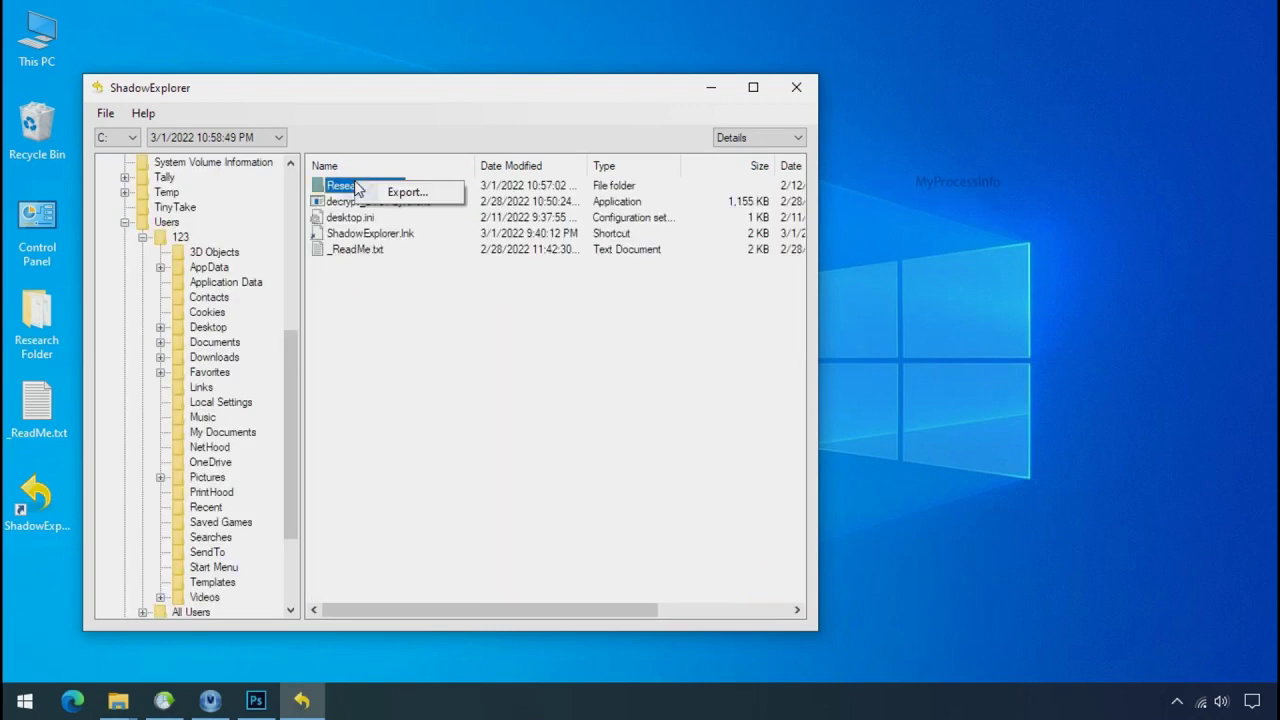
pyautogui.click(395, 193)
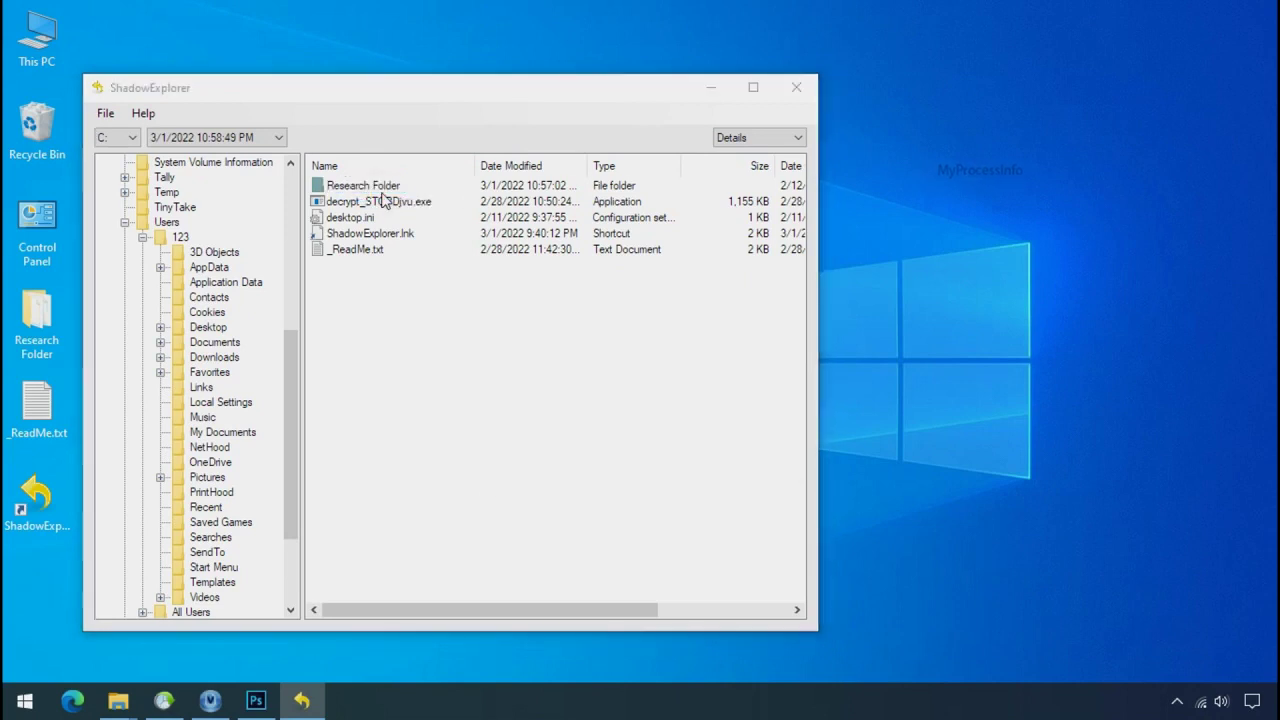
pyautogui.doubleClick(560, 340)
pyautogui.scroll(-1, 607, 358)
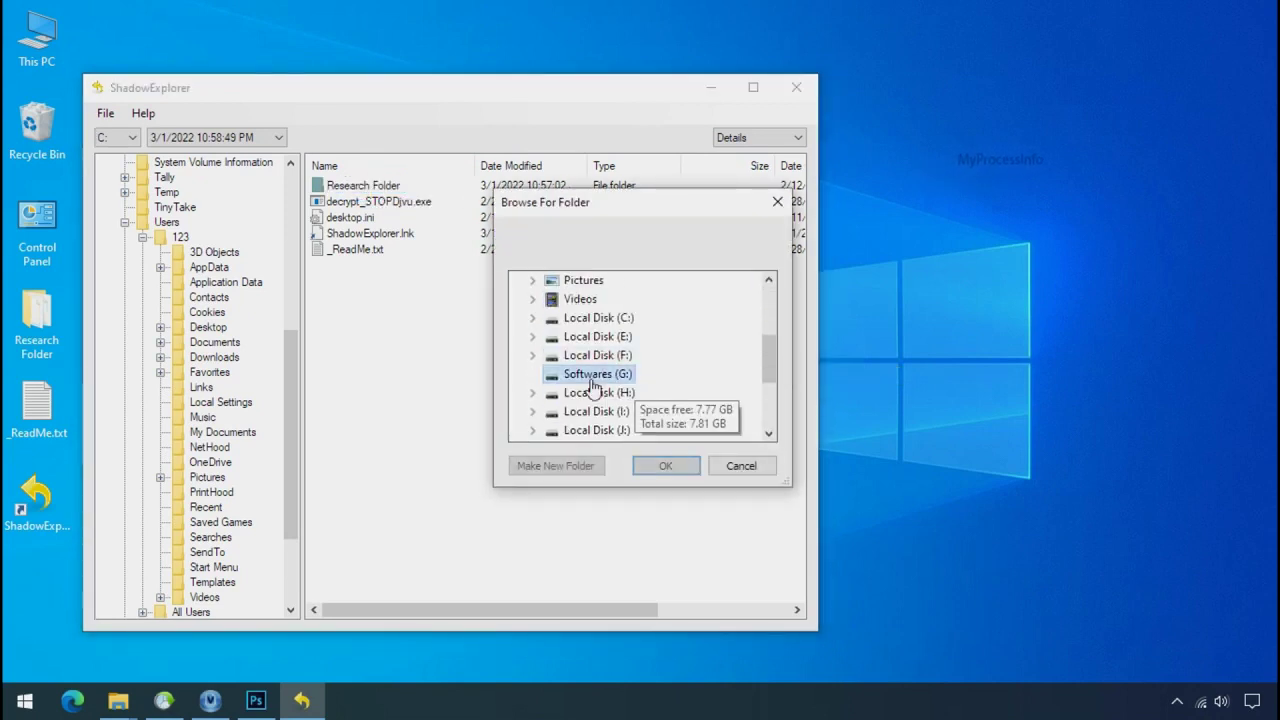
pyautogui.doubleClick(597, 373)
pyautogui.click(601, 392)
pyautogui.click(664, 467)
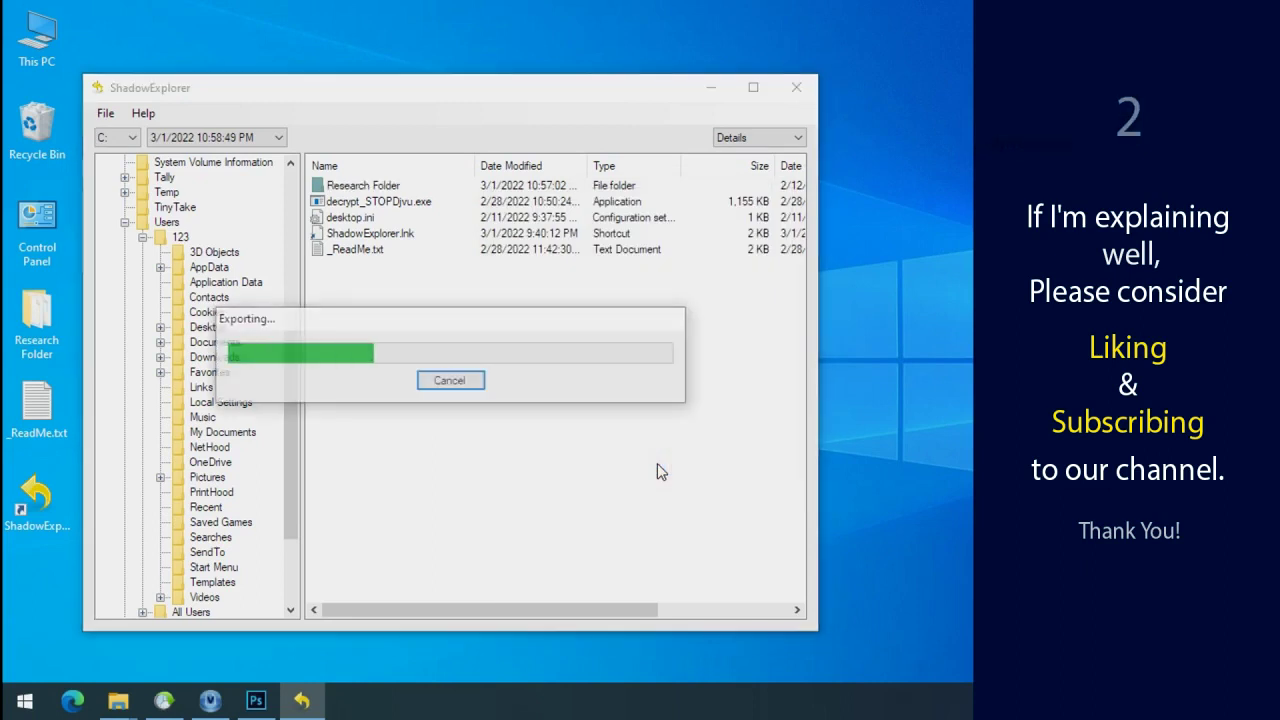
# Minimize ShadowExplorer and open the exported Research Folder inside Recover on Softwares (G:) in File Explorer
pyautogui.click(712, 89)
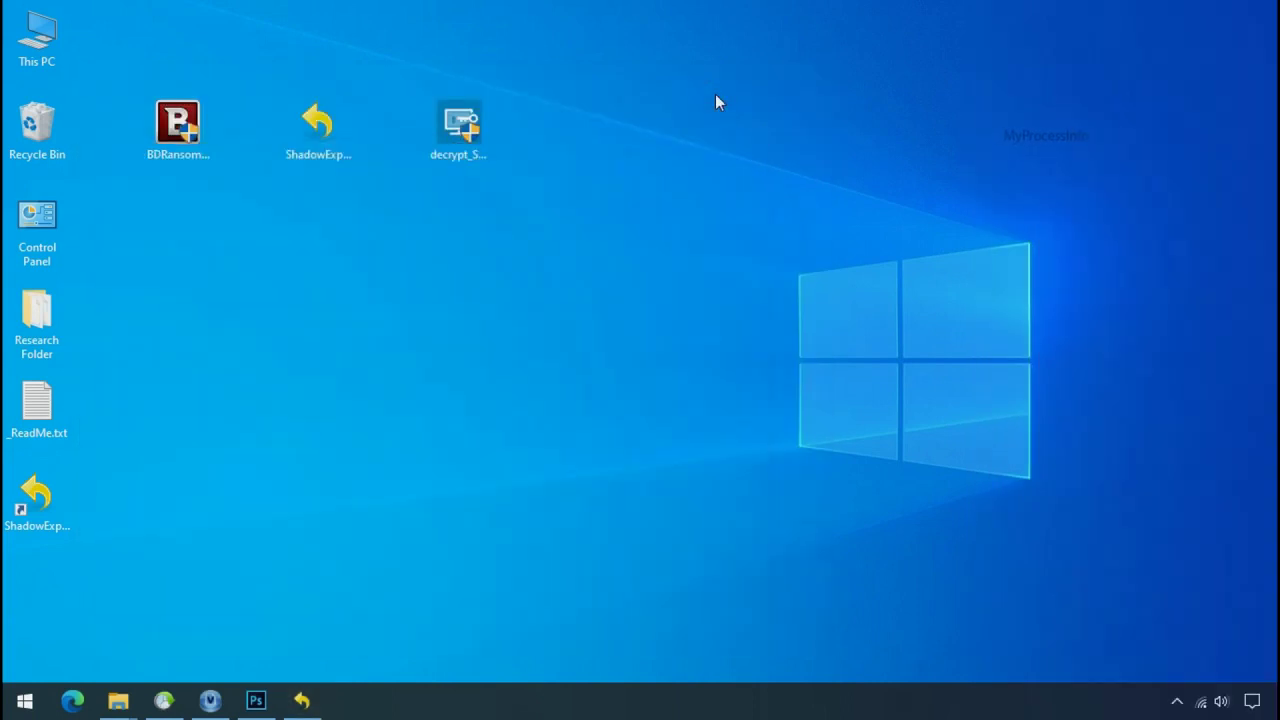
pyautogui.click(119, 705)
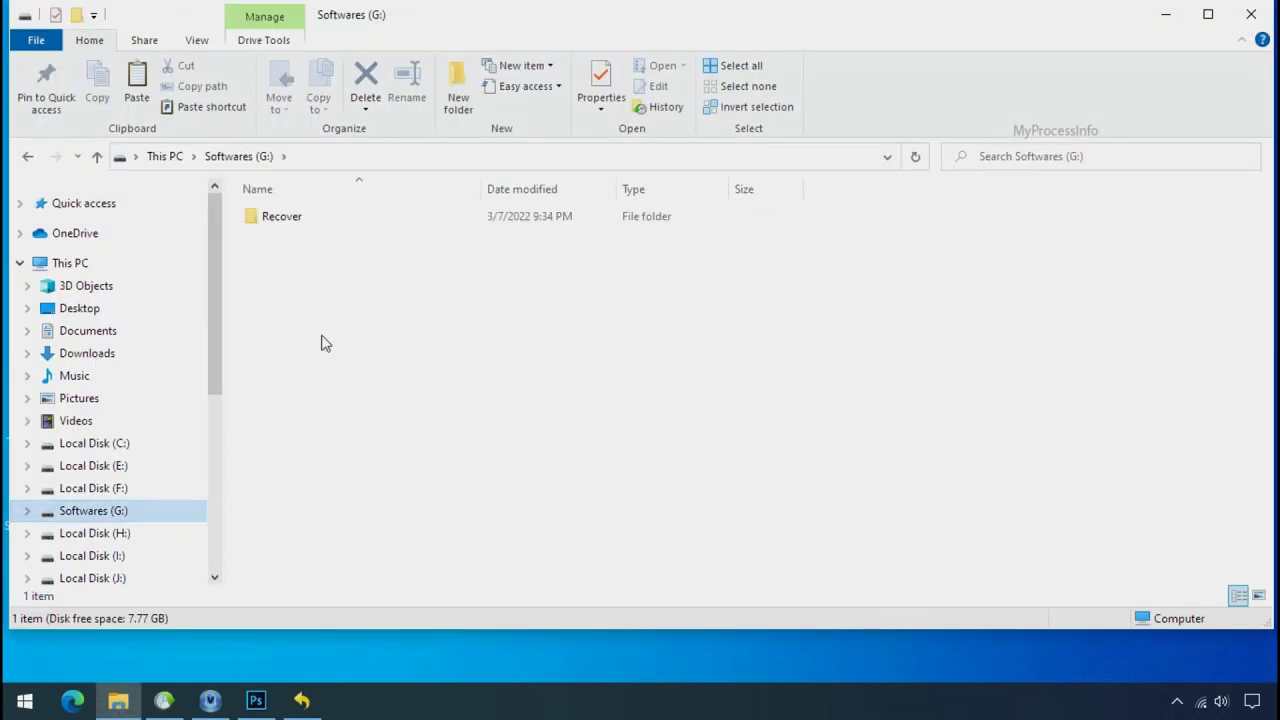
pyautogui.doubleClick(257, 218)
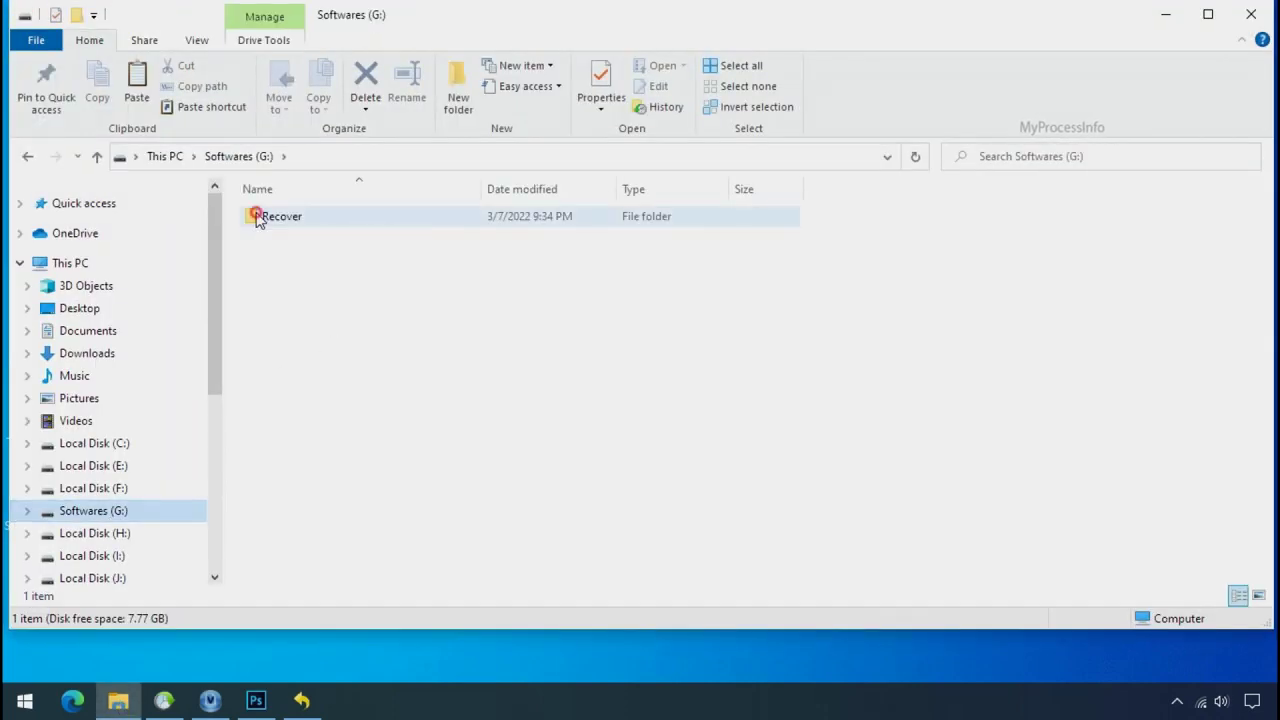
pyautogui.doubleClick(266, 218)
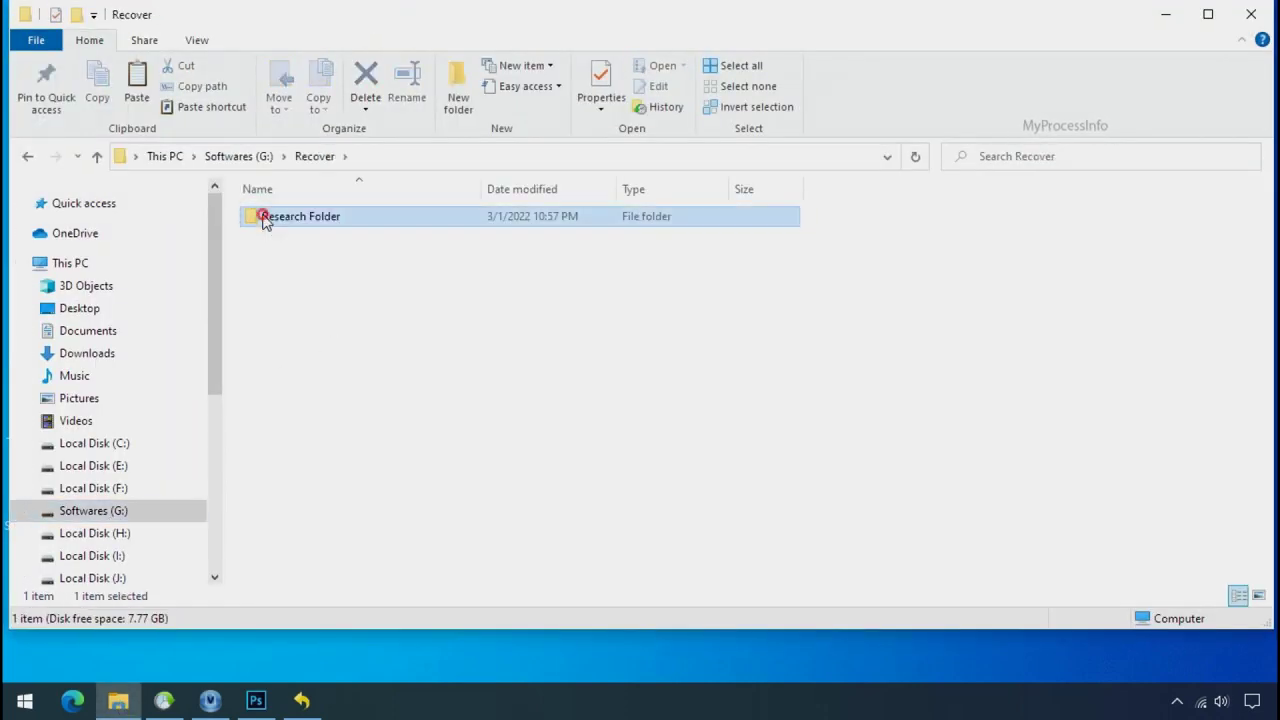
pyautogui.click(280, 218)
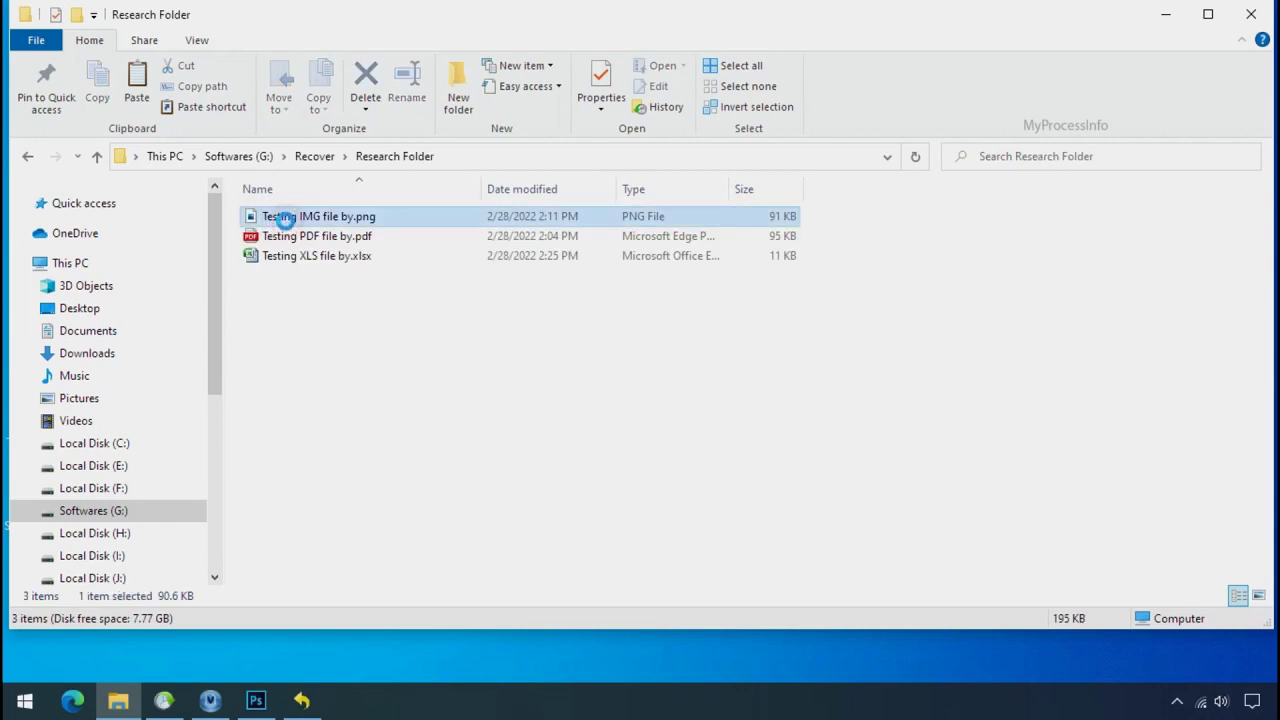
# Check the recovered PNG, PDF and XLSX files and enlarge their icons in the folder view
pyautogui.click(278, 236)
pyautogui.click(275, 255)
pyautogui.click(329, 216)
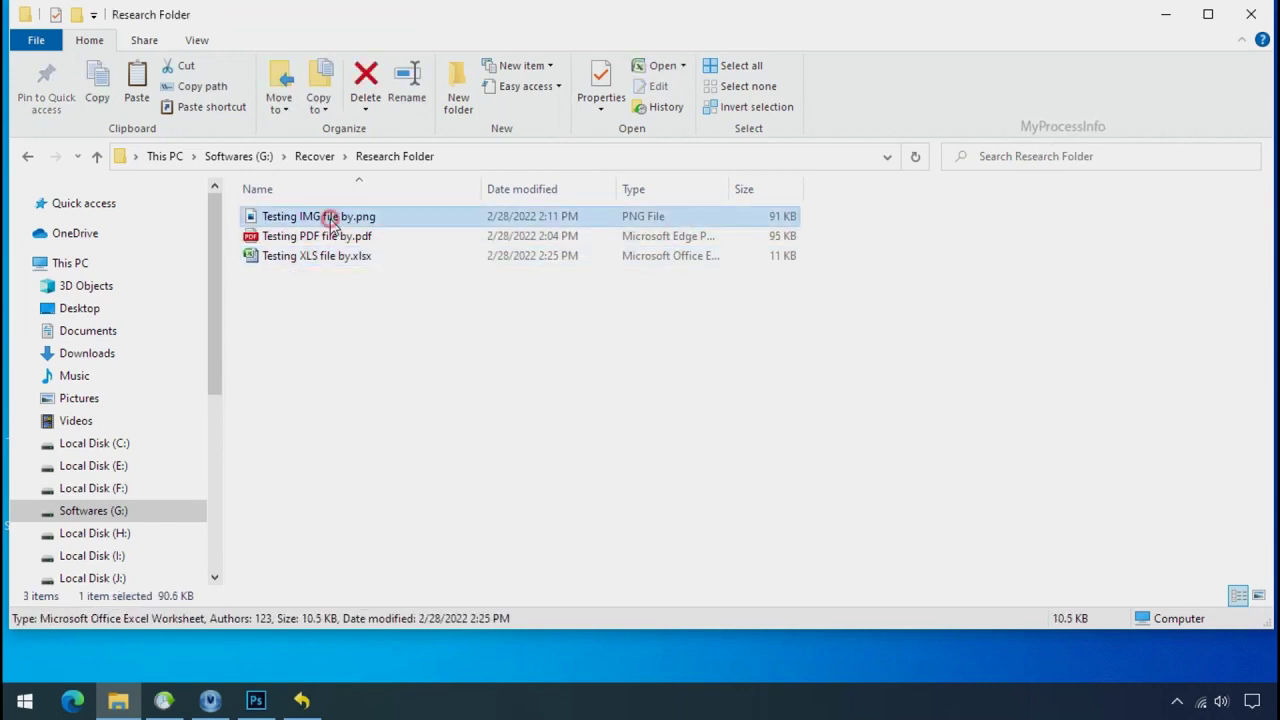
pyautogui.keyDown('ctrl'); pyautogui.scroll(3, 527, 368); pyautogui.keyUp('ctrl')
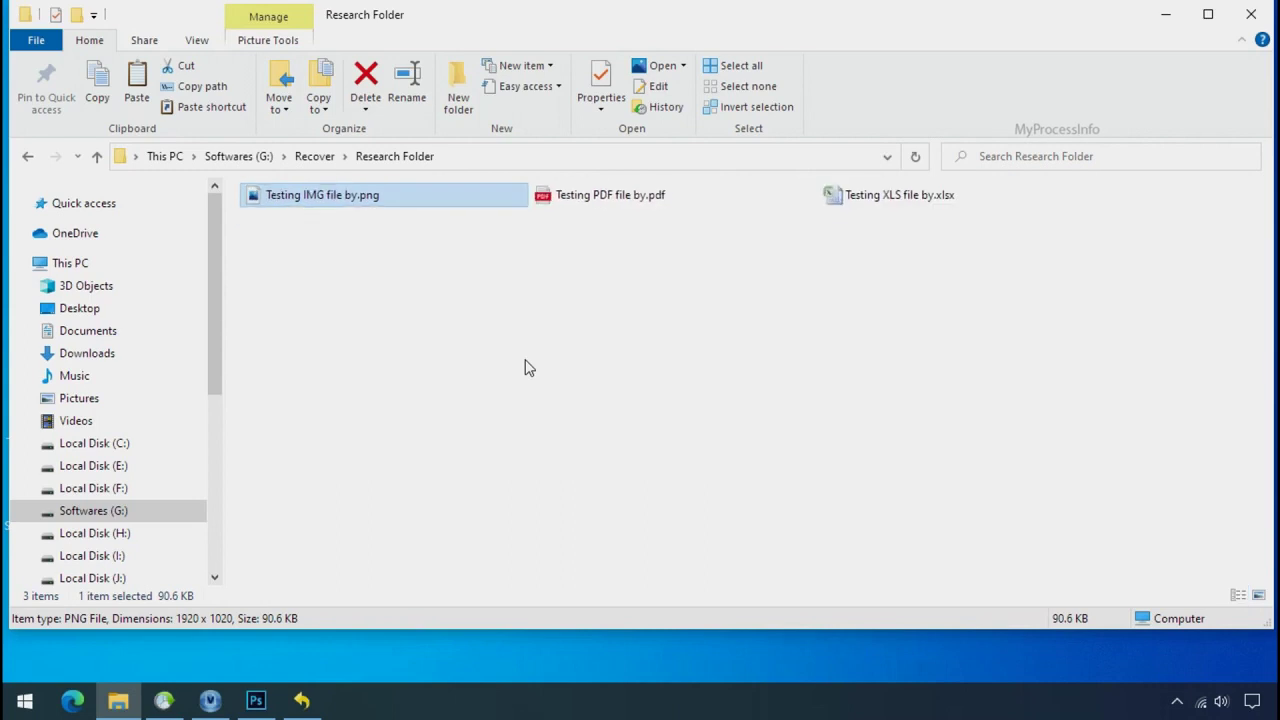
pyautogui.keyDown('ctrl'); pyautogui.scroll(2, 527, 370); pyautogui.keyUp('ctrl')
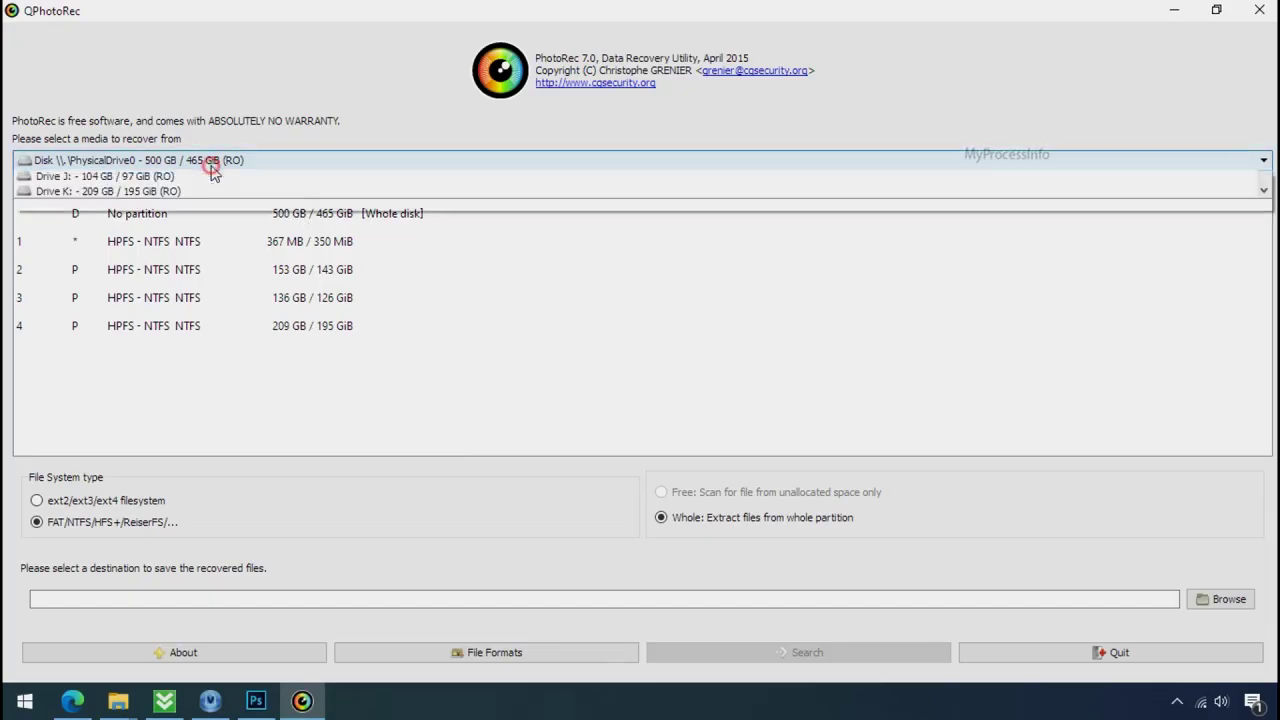
pyautogui.scroll(-1, 224, 240)
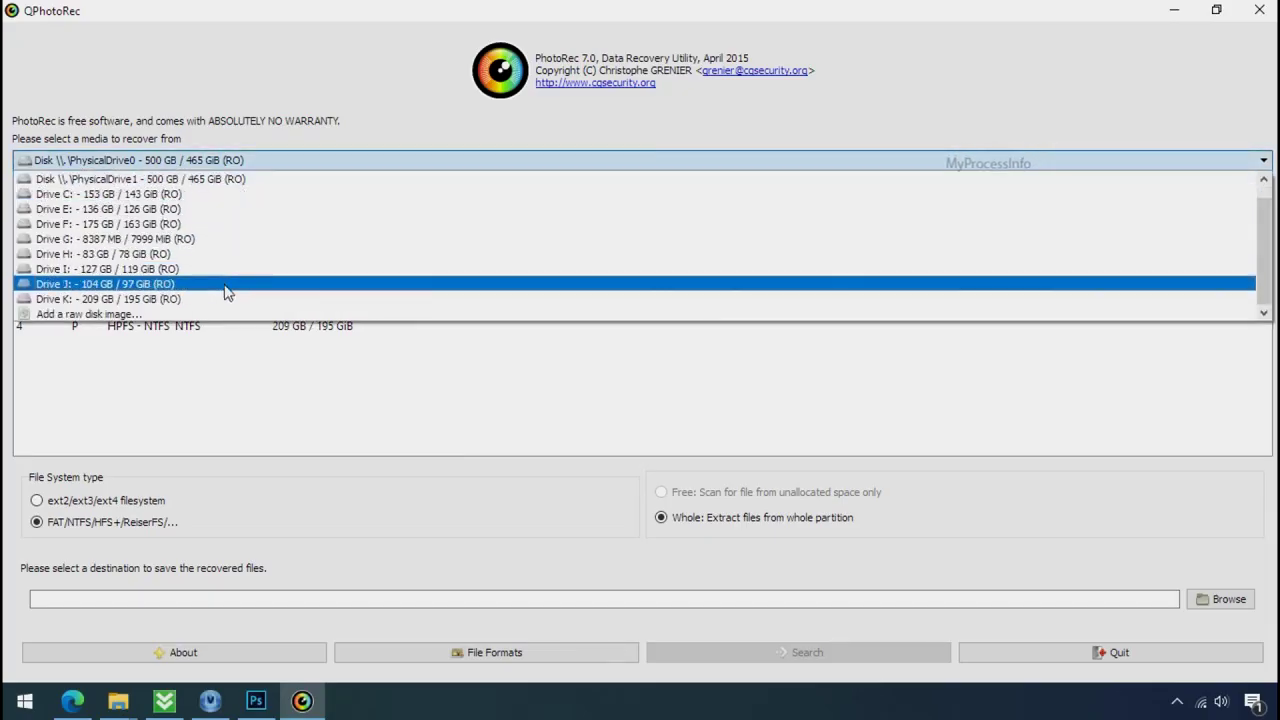
pyautogui.click(332, 96)
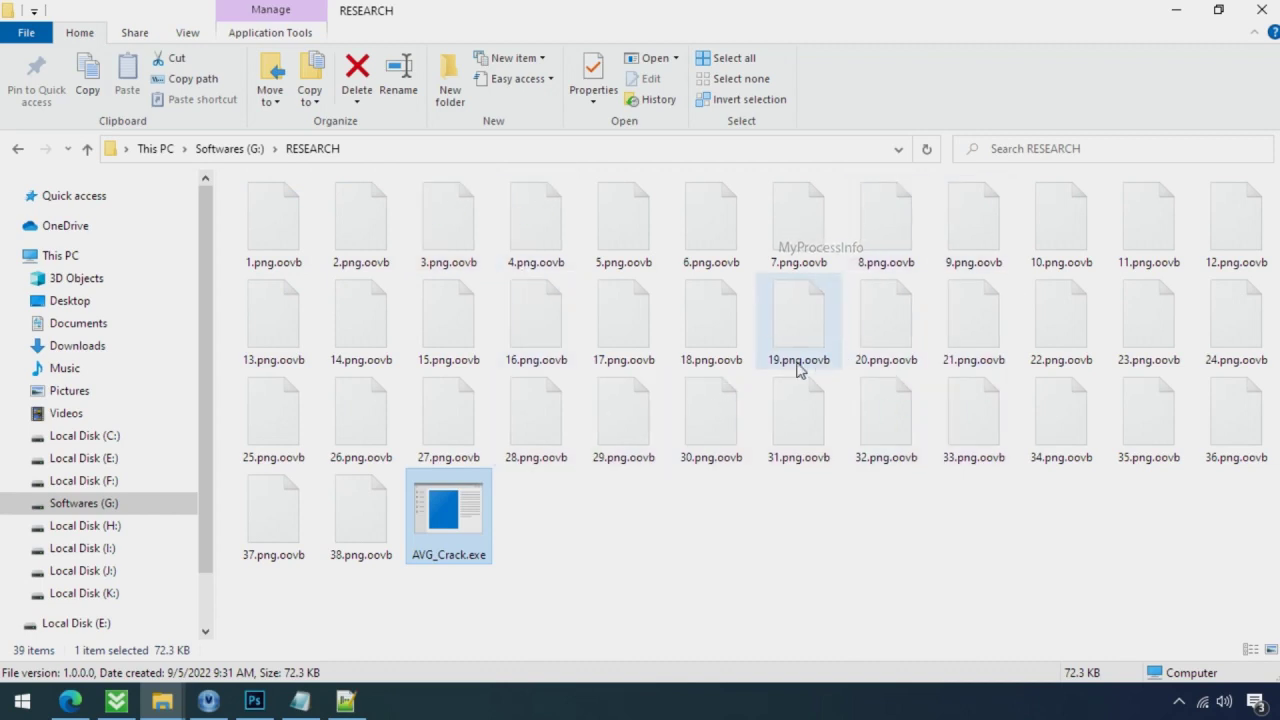
# Rename 18.png.oovb in the RESEARCH folder to 18.png by removing the .oovb extension
pyautogui.click(731, 341)
pyautogui.click(731, 362)
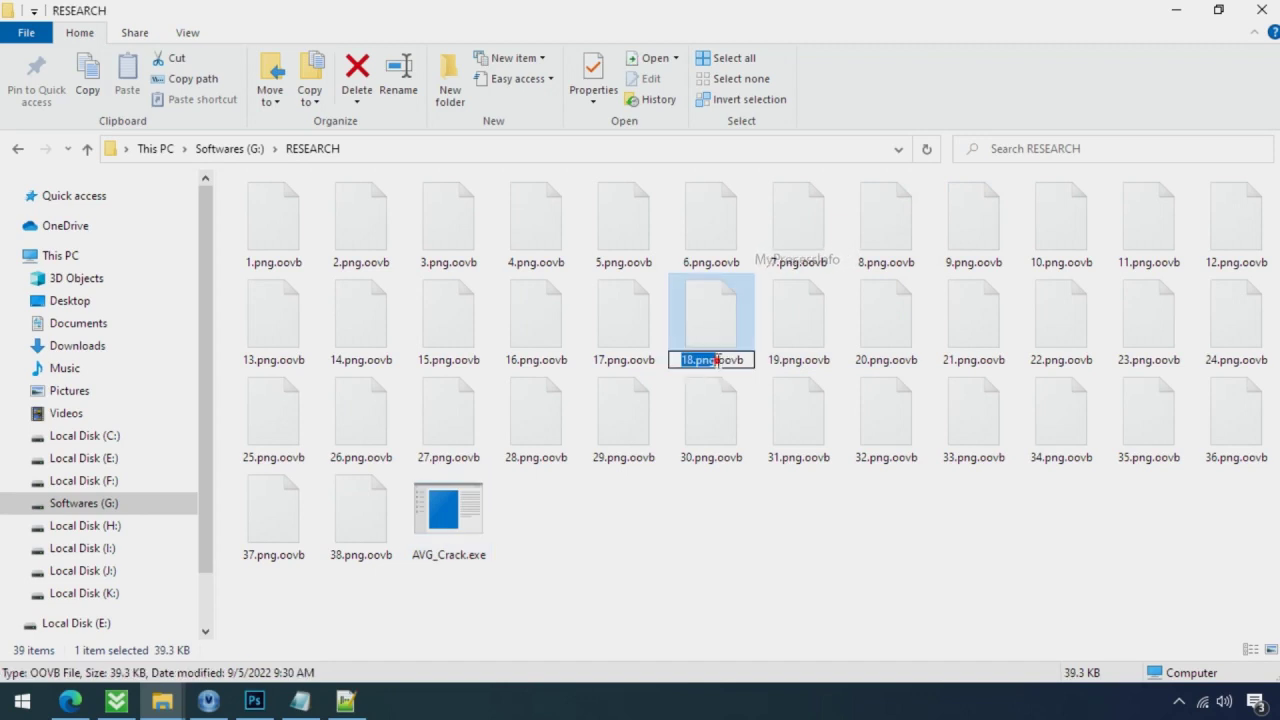
pyautogui.moveTo(729, 360); pyautogui.dragTo(750, 360)
pyautogui.press('BackSpace')
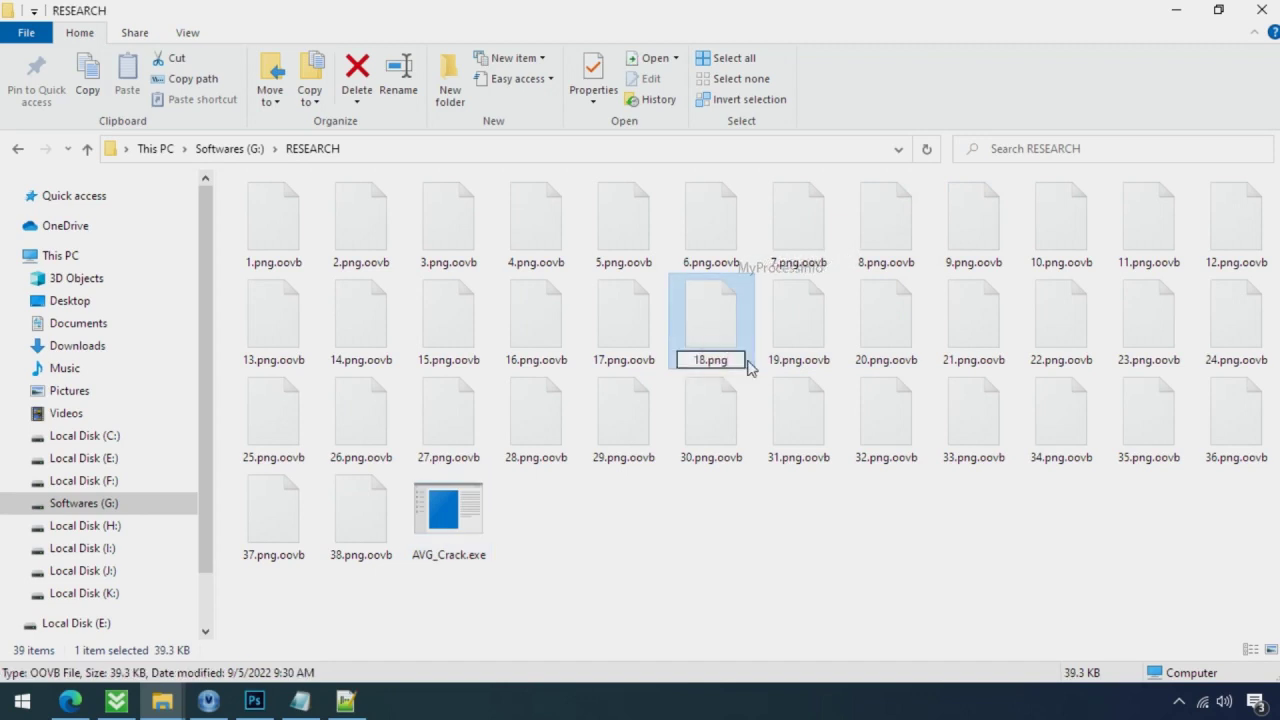
pyautogui.click(722, 335)
pyautogui.press('Return')
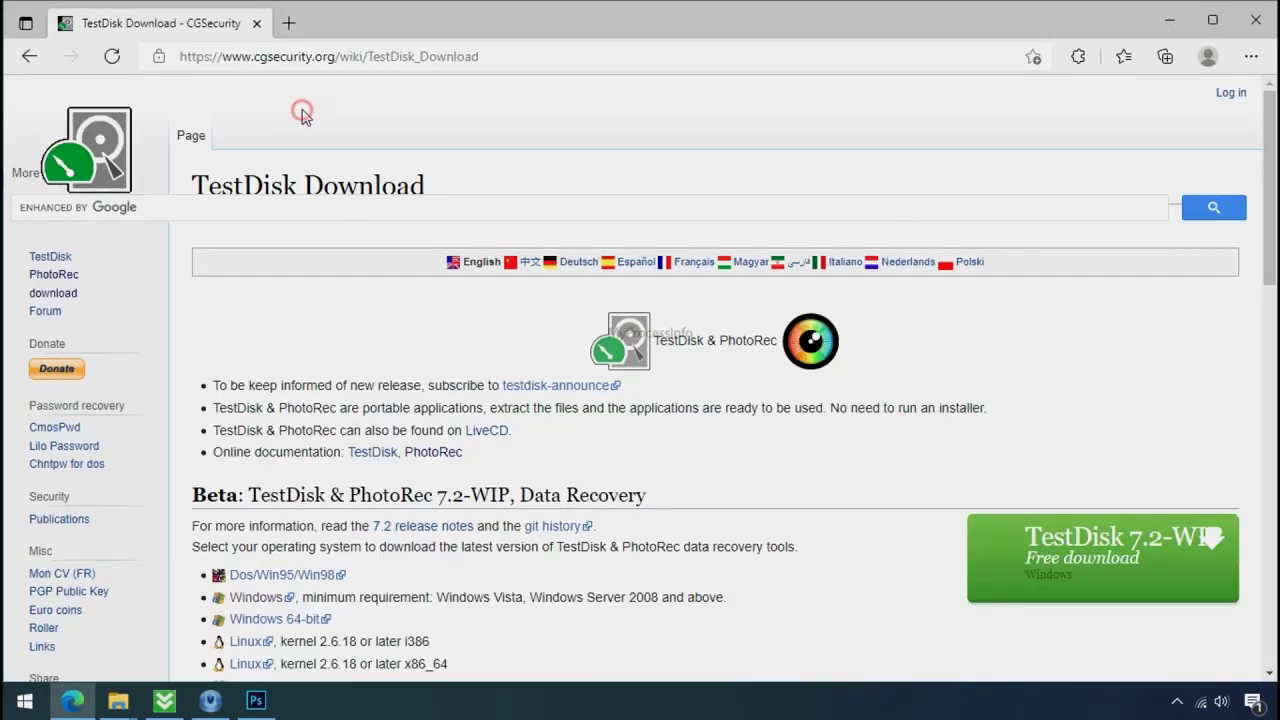
# View the TestDisk Download page on cgsecurity.org and close the browser
pyautogui.click(280, 58)
pyautogui.click(329, 123)
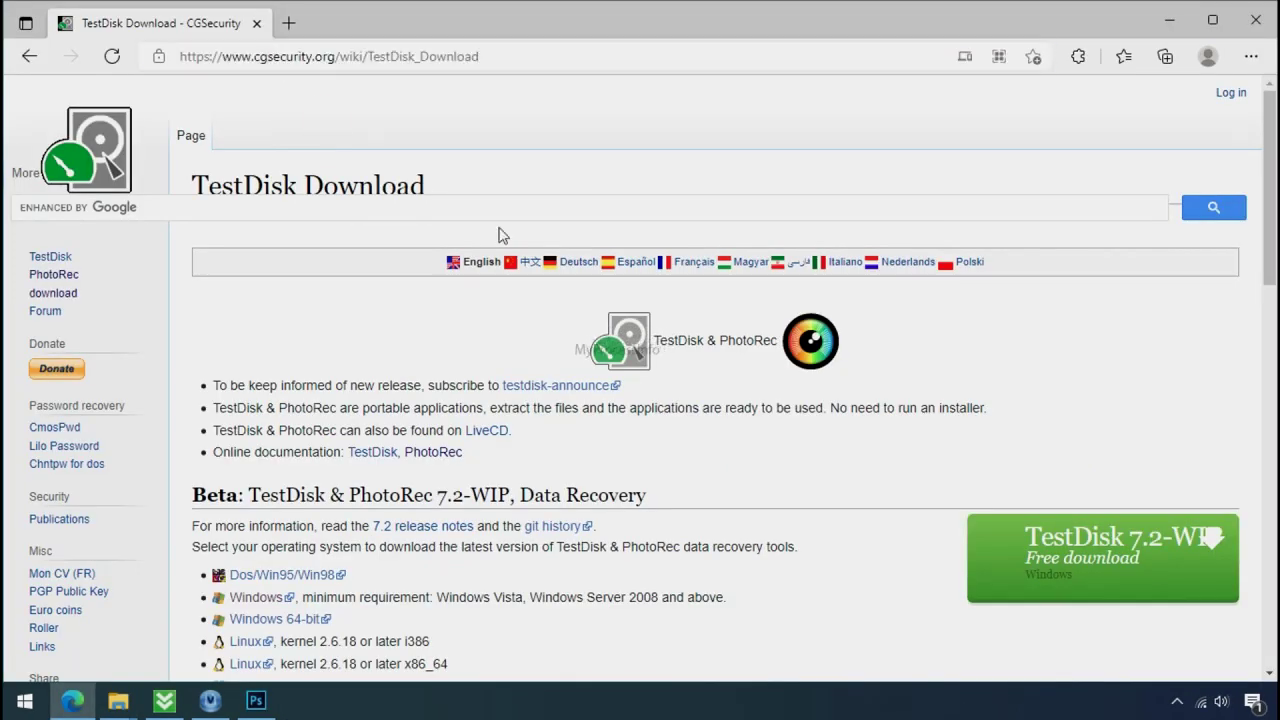
pyautogui.click(1256, 20)
# Extract the testdisk-7.0.win.zip archive on the desktop into its own testdisk-7.0.win folder
pyautogui.click(619, 146)
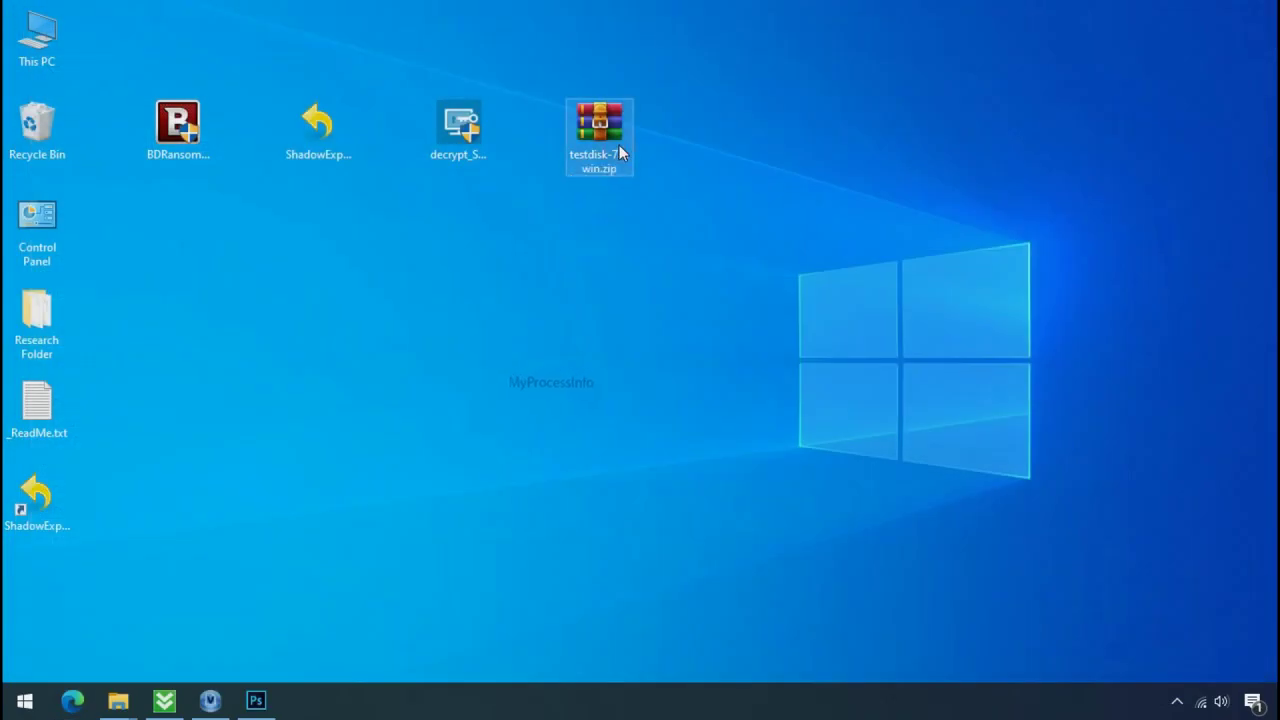
pyautogui.rightClick(619, 150)
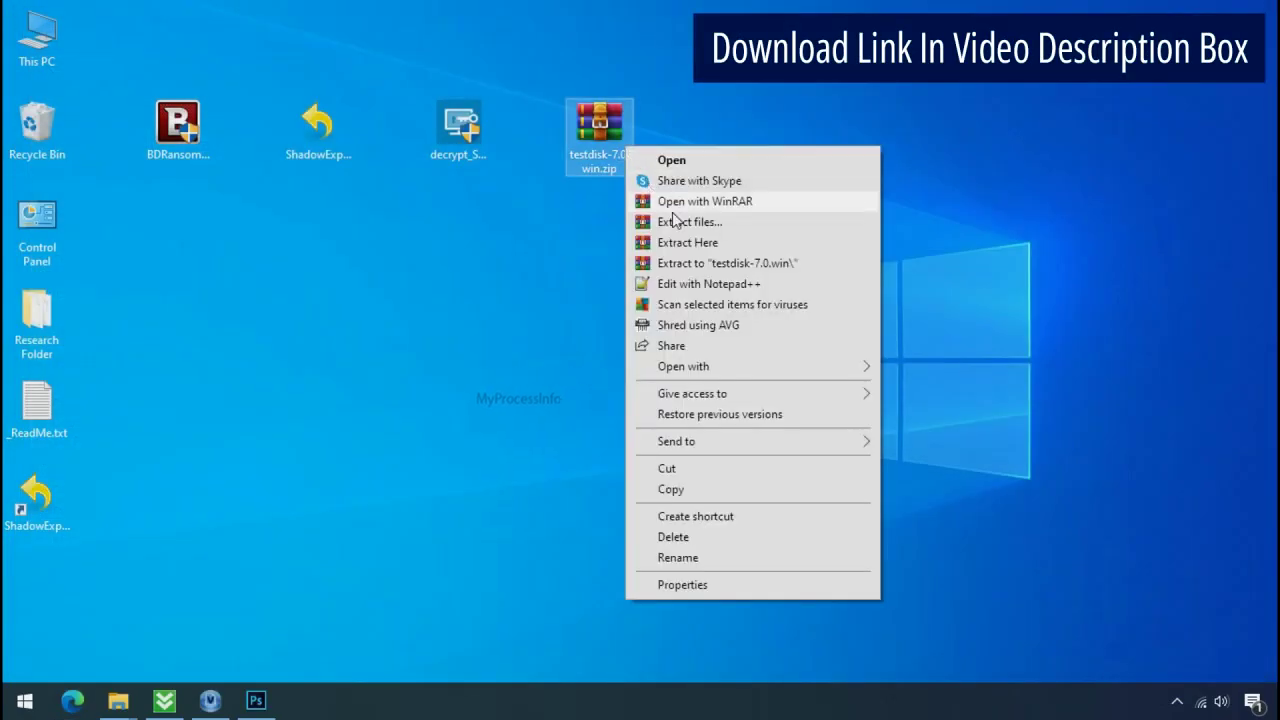
pyautogui.click(707, 268)
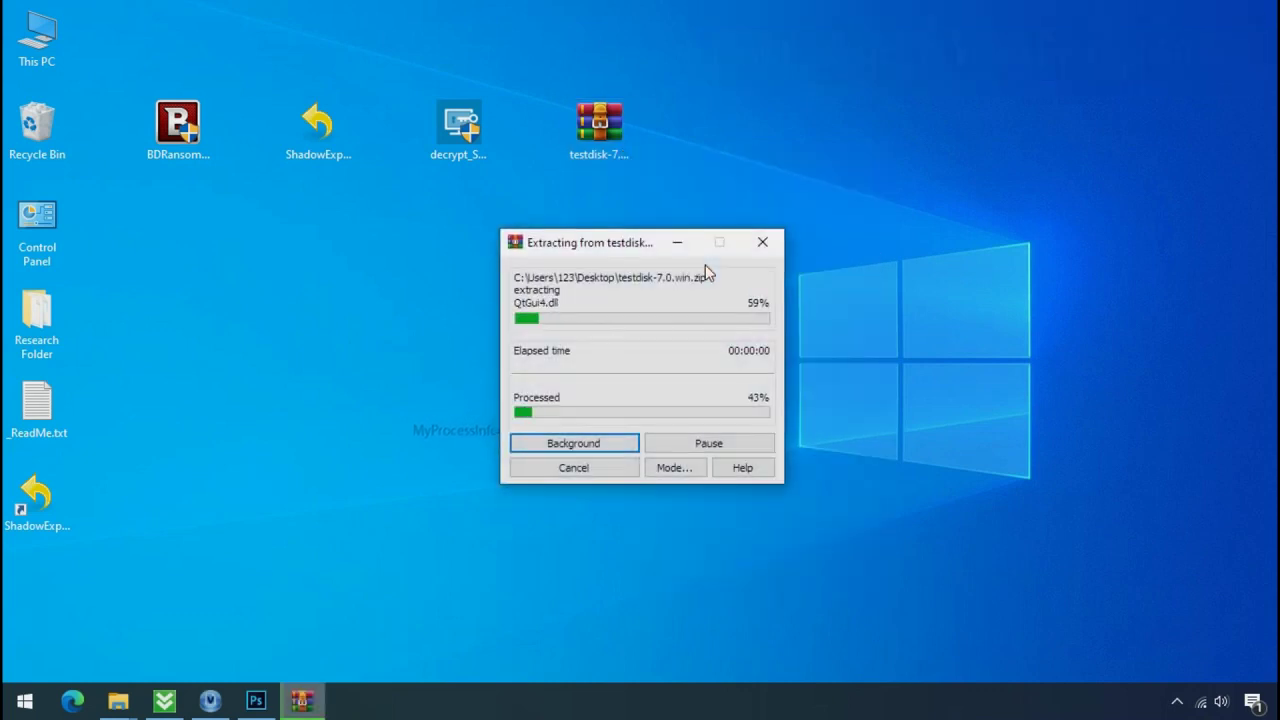
# Open the extracted testdisk-7.0 folder and launch qphotorec_win.exe
pyautogui.click(748, 172)
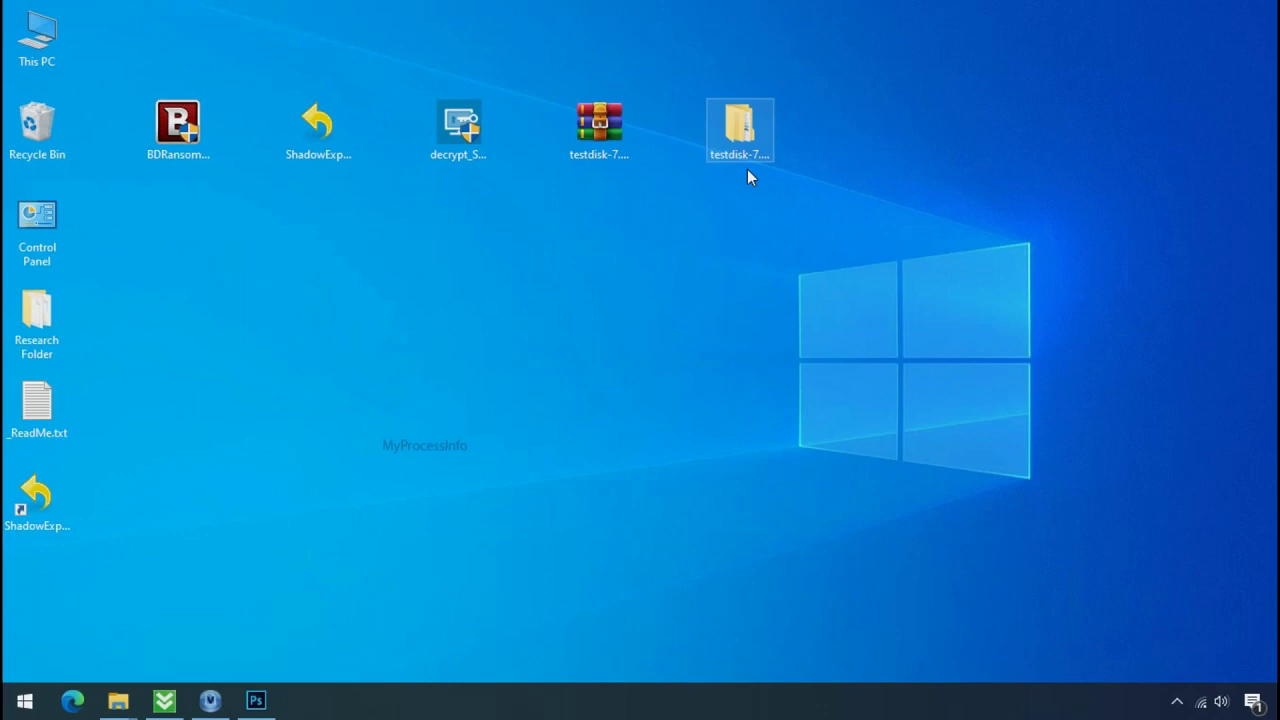
pyautogui.doubleClick(747, 169)
pyautogui.scroll(-5, 377, 429)
pyautogui.click(357, 440)
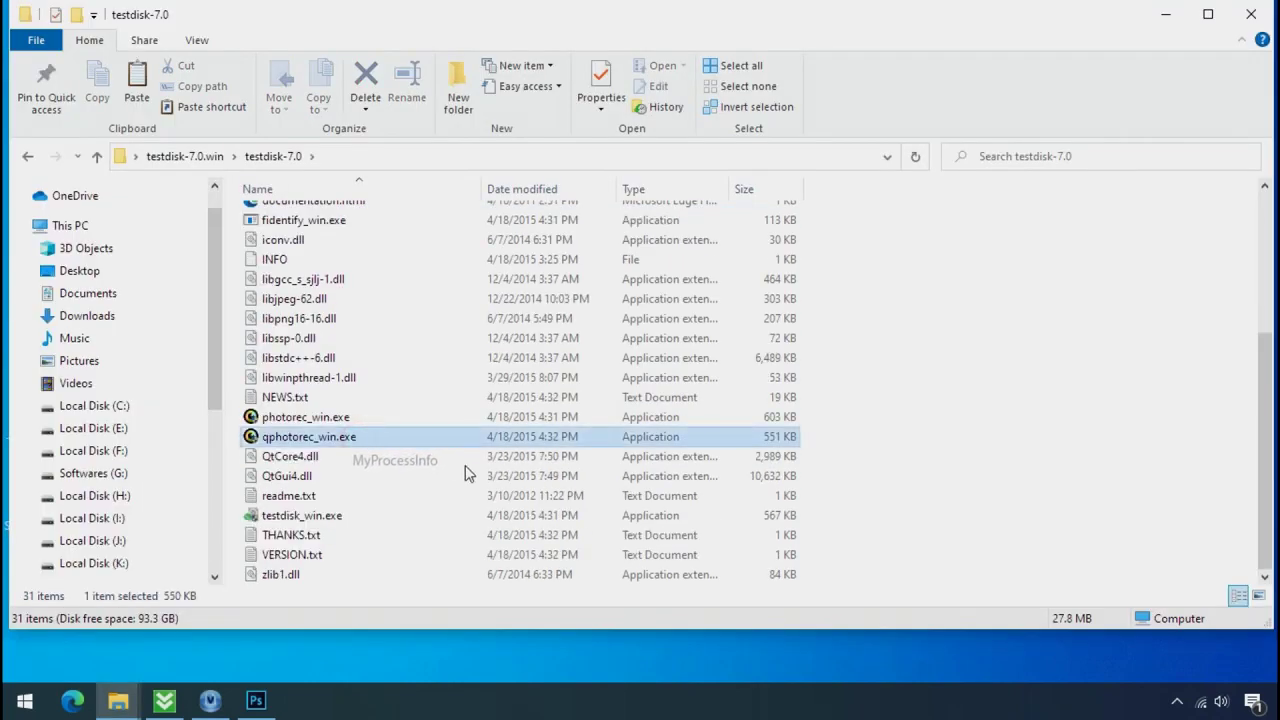
pyautogui.doubleClick(308, 438)
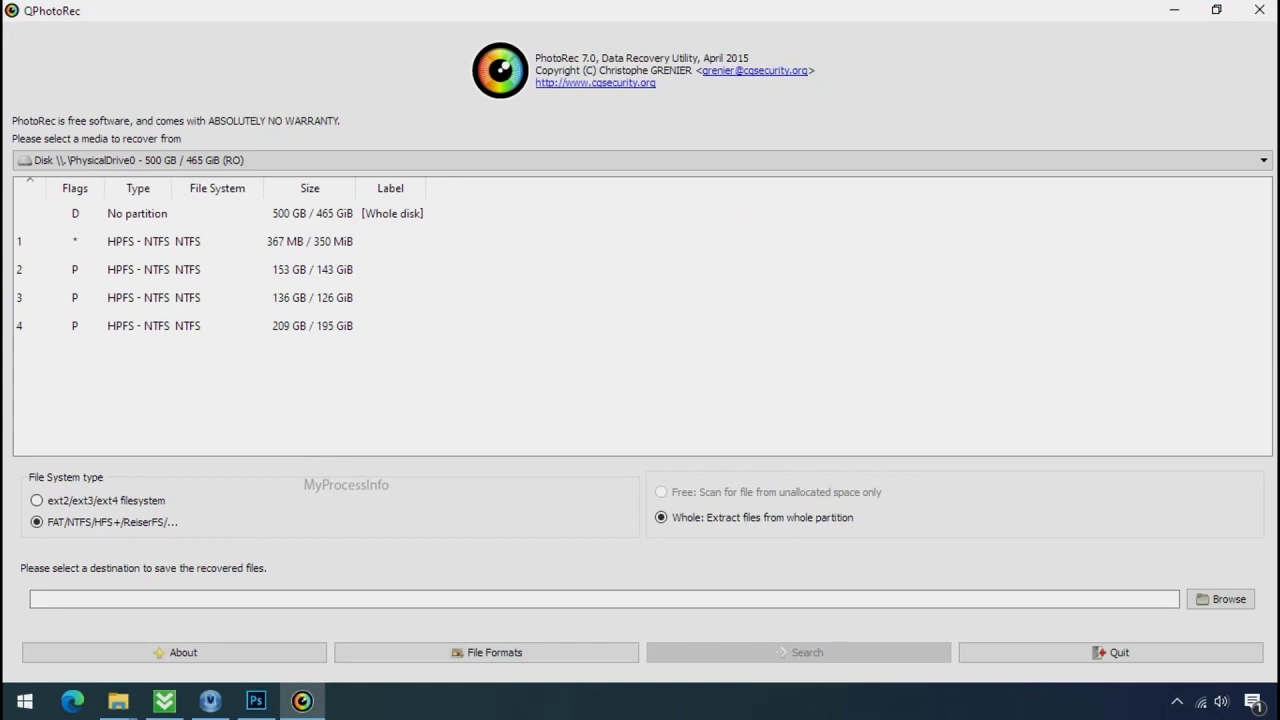
# Choose Drive C: and its NTFS partition as the source to recover files from
pyautogui.click(260, 160)
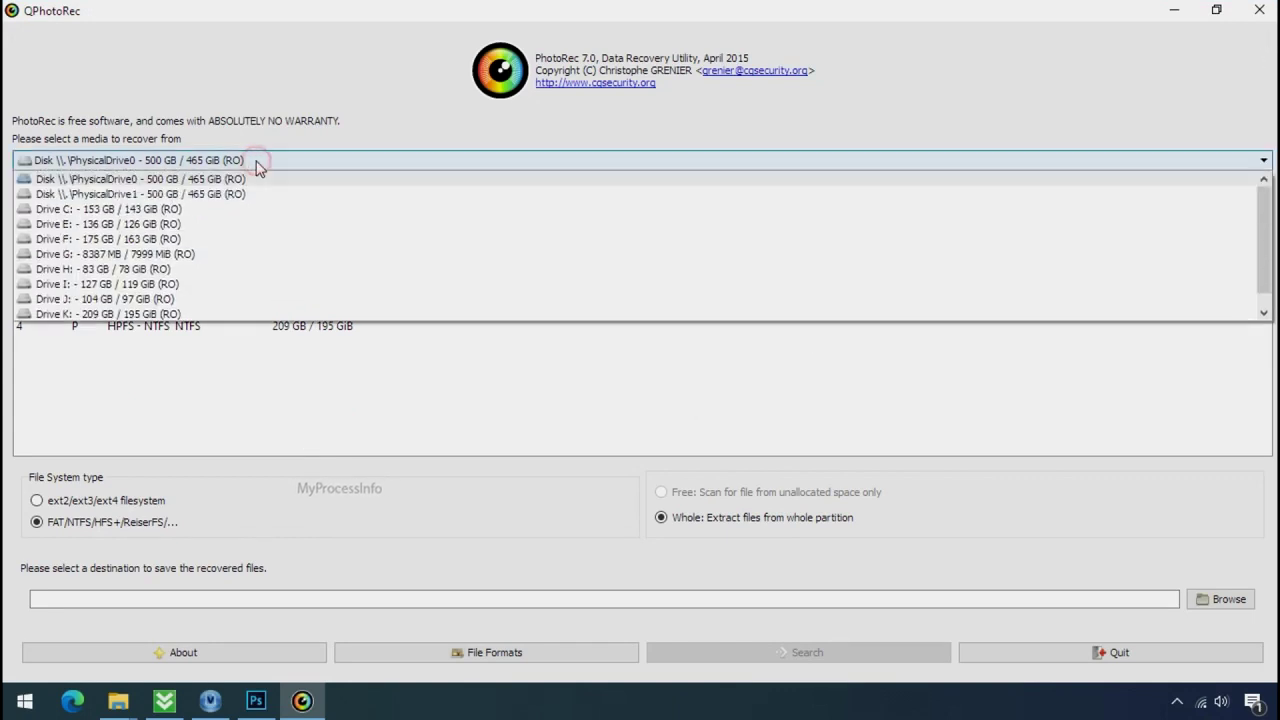
pyautogui.click(268, 209)
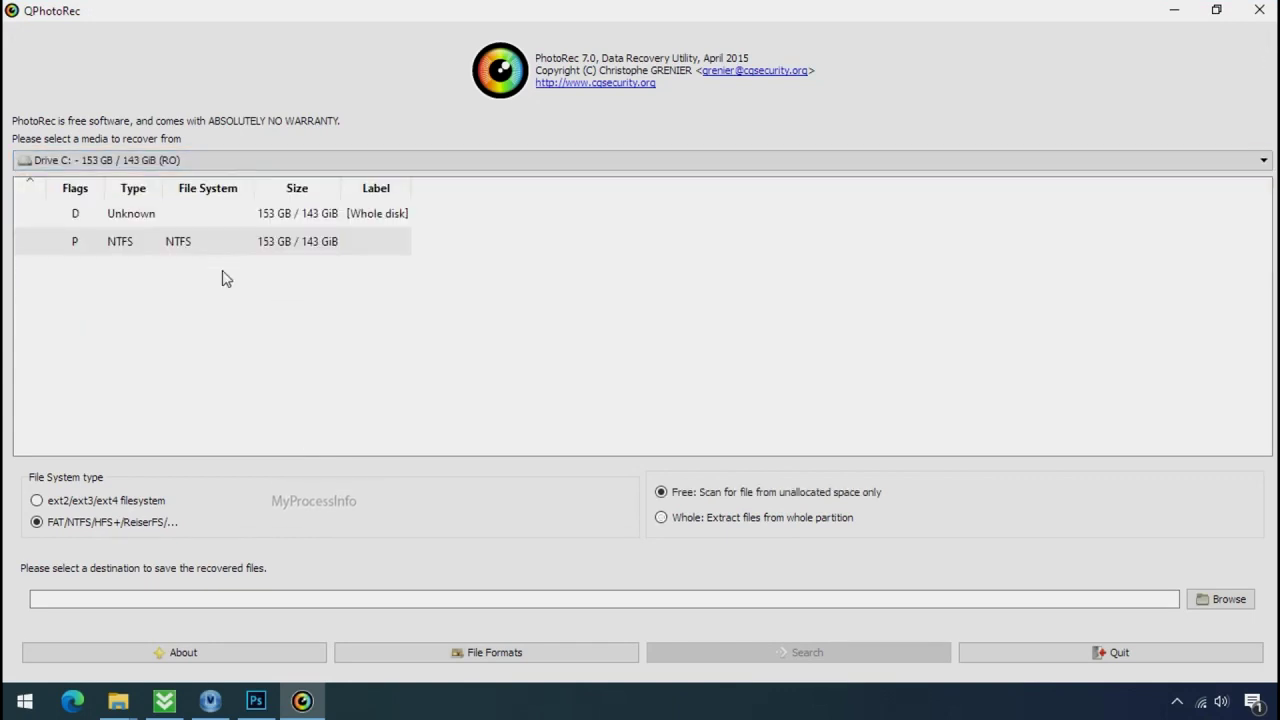
# Clear all file formats in the recovery format selection and enable the jpg JPG picture format
pyautogui.click(468, 654)
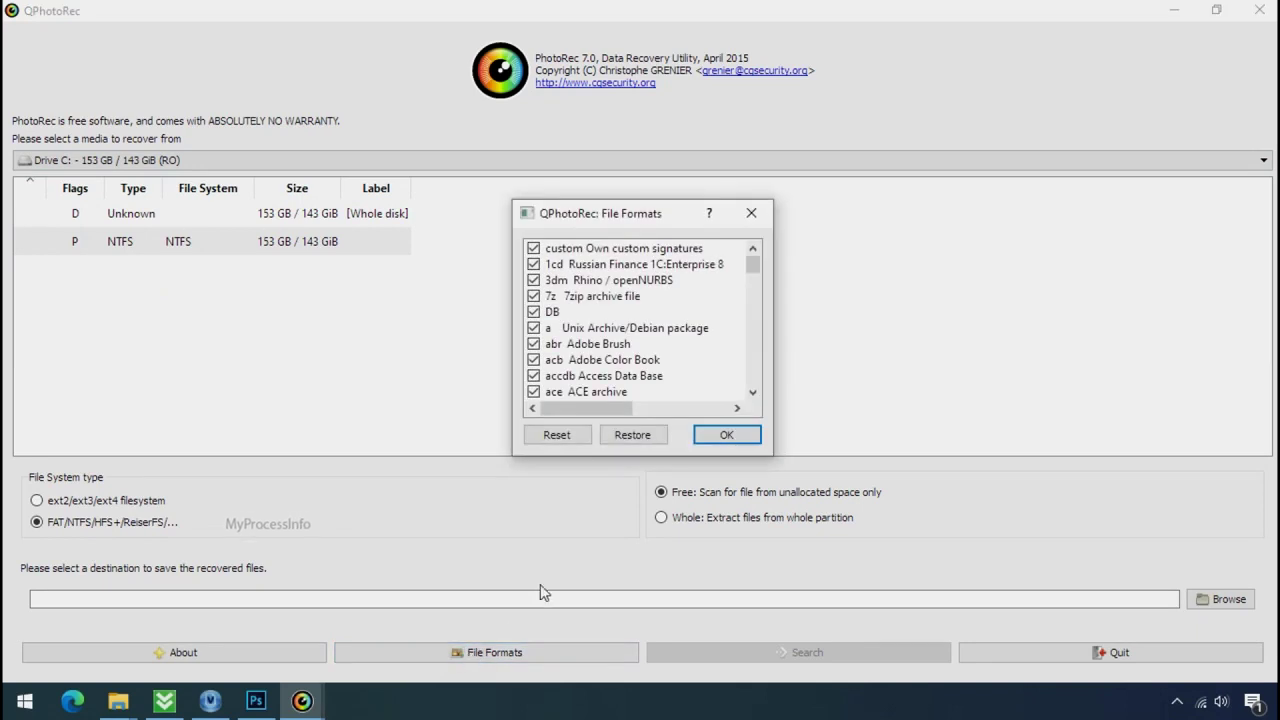
pyautogui.click(572, 437)
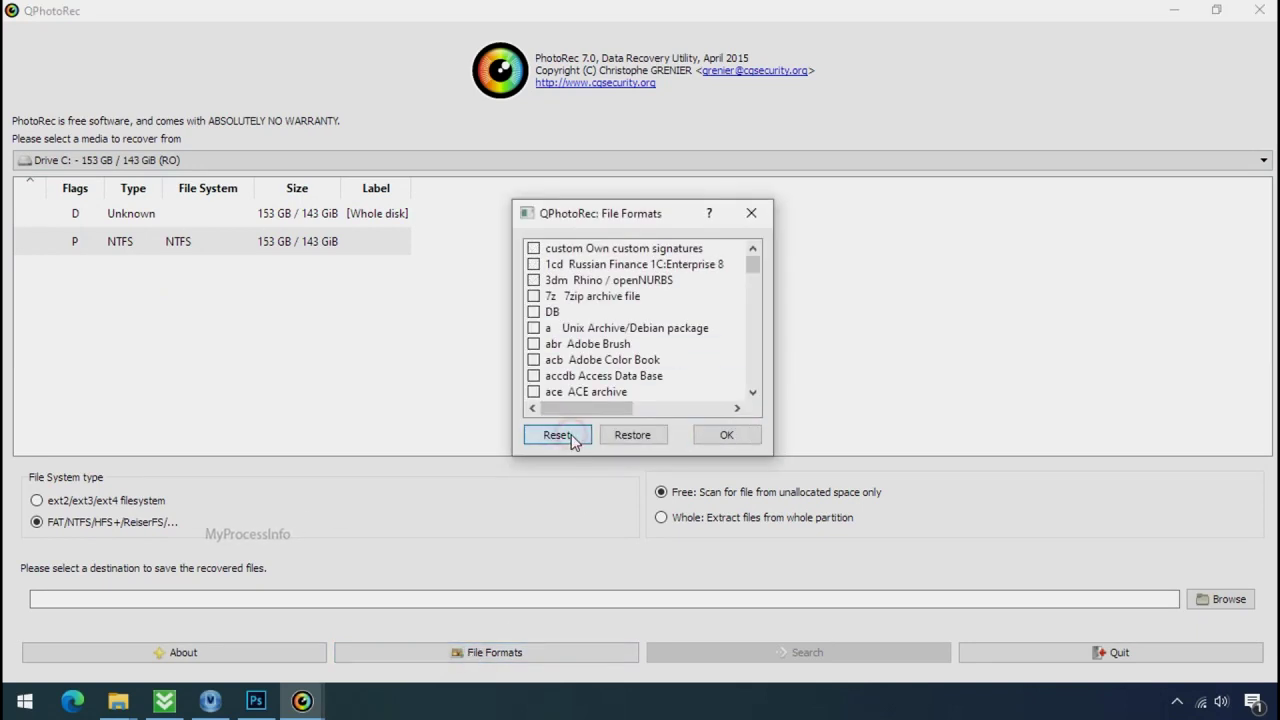
pyautogui.click(576, 366)
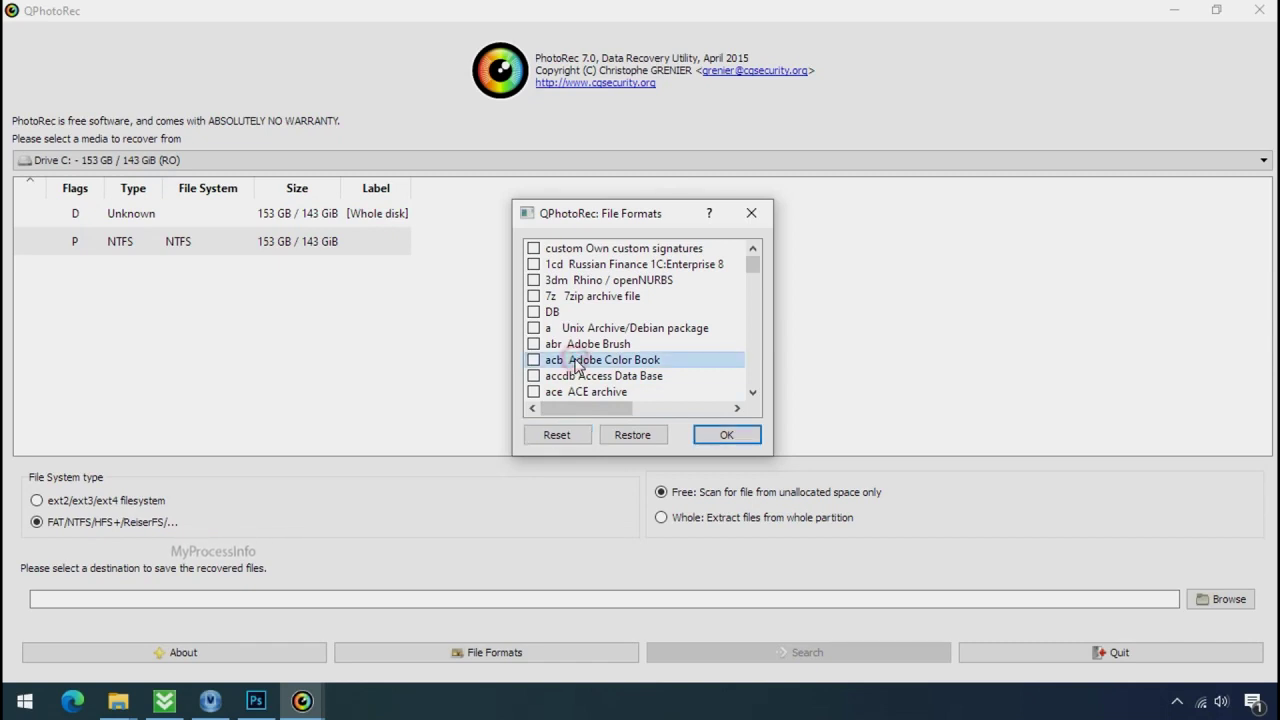
pyautogui.press('j')
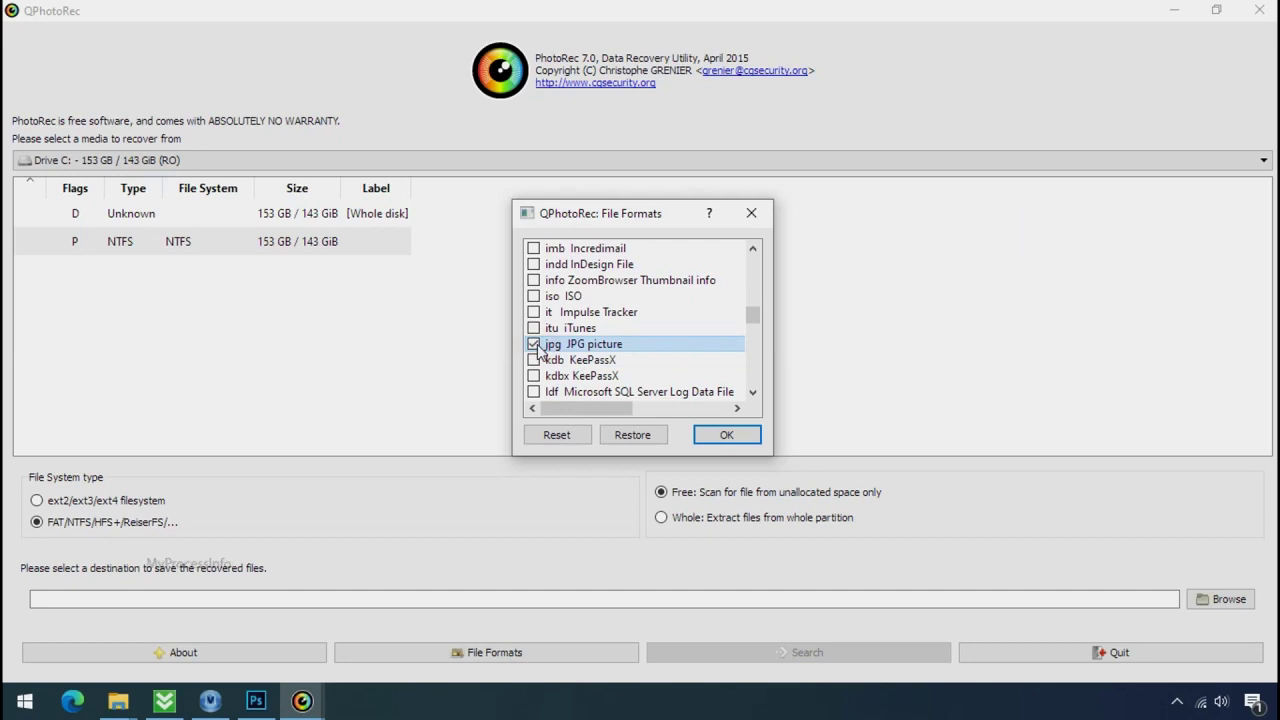
# Enable the png picture format in the recovery file formats
pyautogui.press('p')
pyautogui.press('p')
pyautogui.press('p')
pyautogui.press('p')
pyautogui.press('p')
pyautogui.press('p')
pyautogui.press('p')
pyautogui.press('p')
pyautogui.press('p')
pyautogui.press('p')
pyautogui.press('p')
pyautogui.press('p')
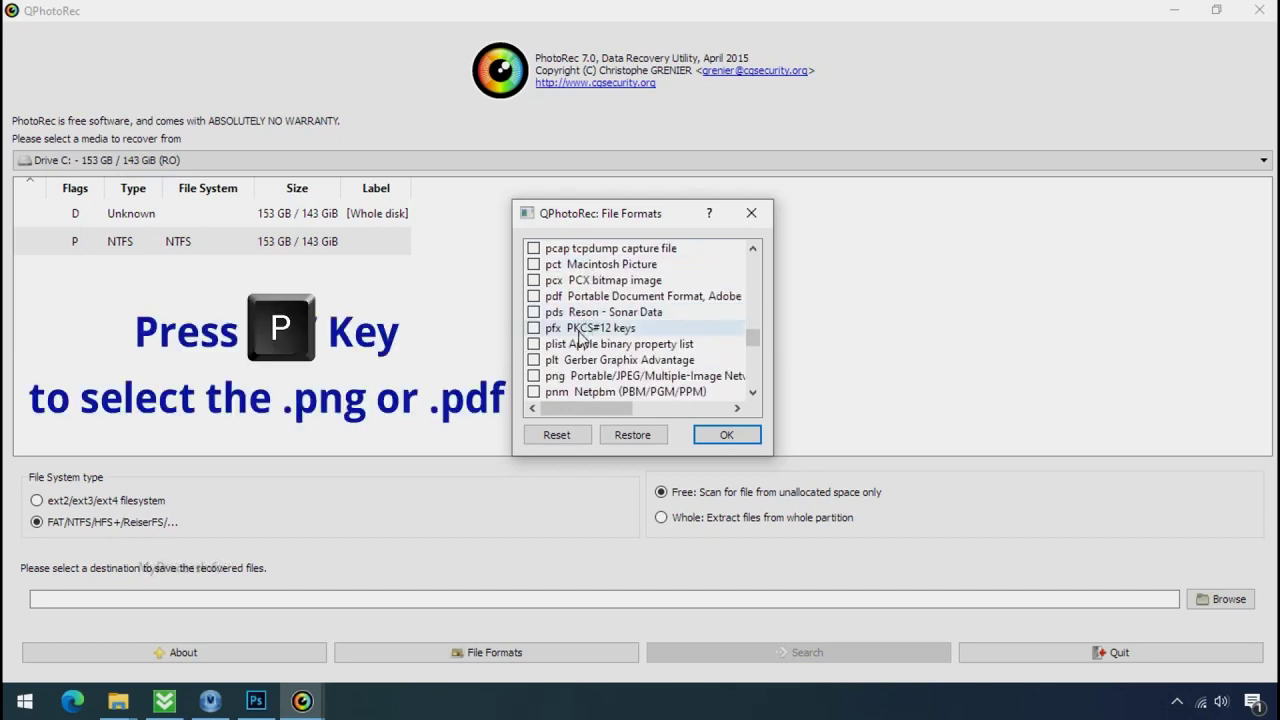
pyautogui.click(533, 376)
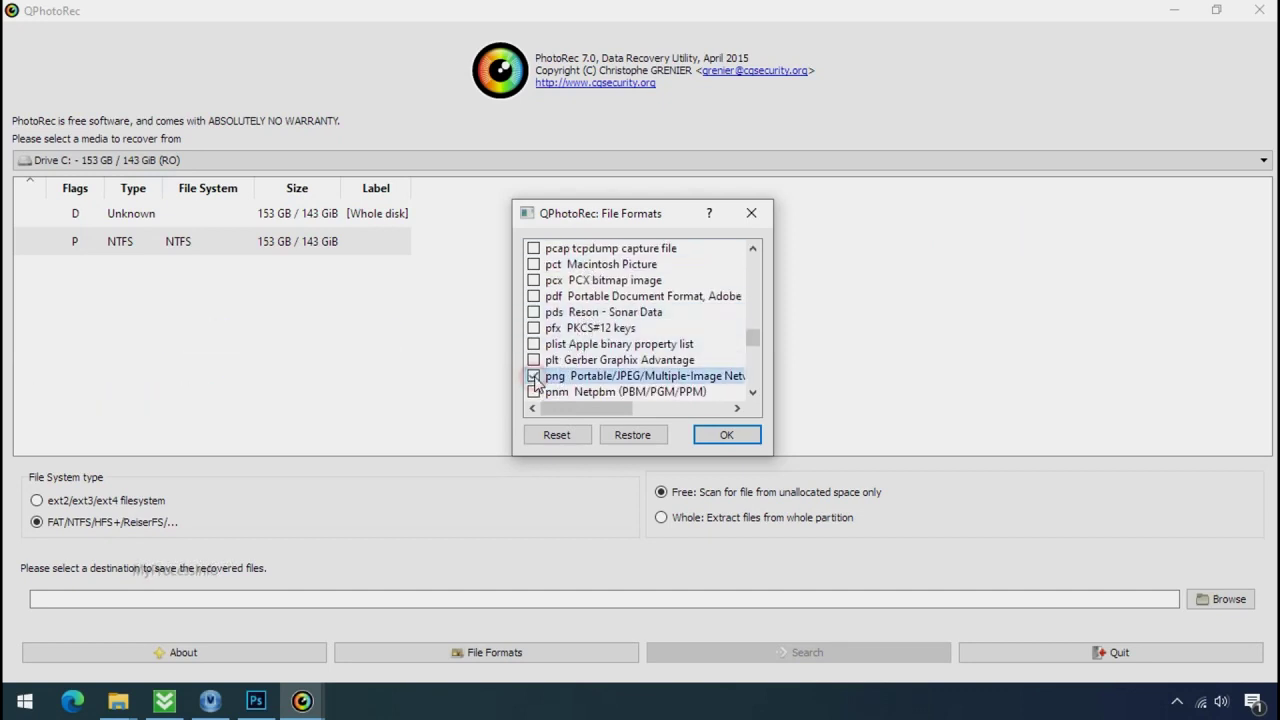
# Enable the pdf Portable Document Format in the recovery file formats and accept the format selection
pyautogui.click(533, 296)
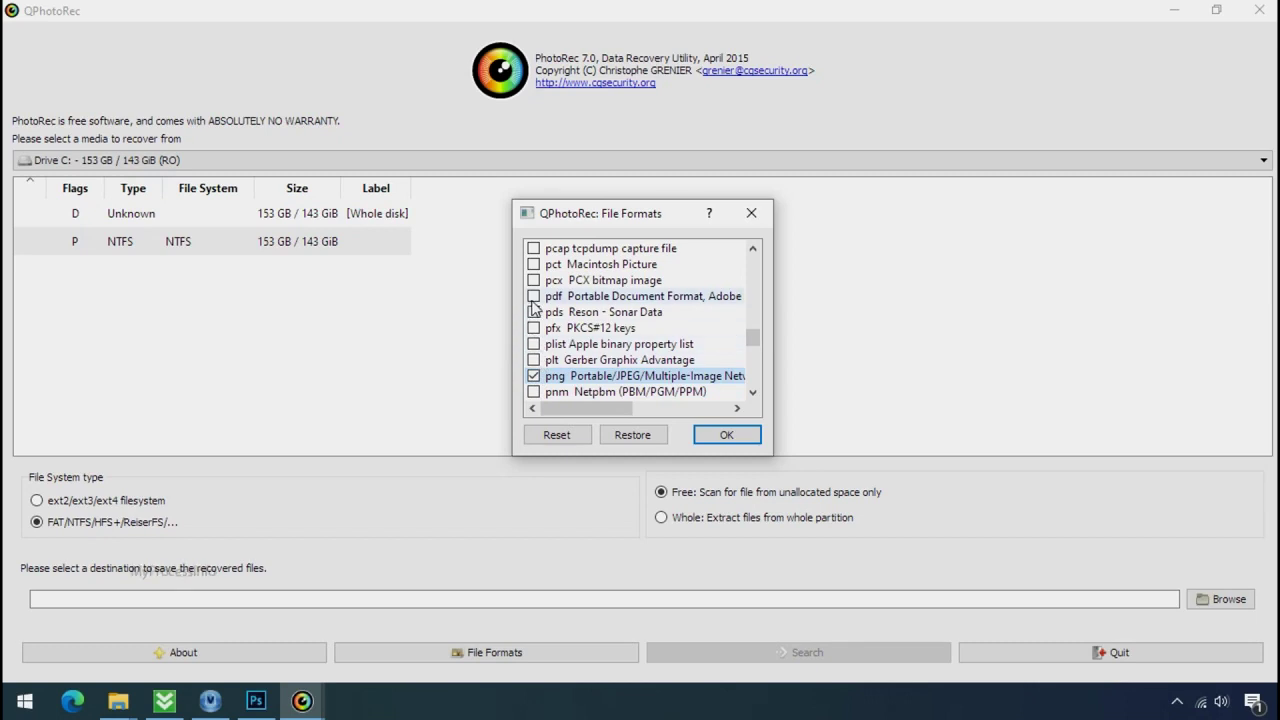
pyautogui.click(721, 440)
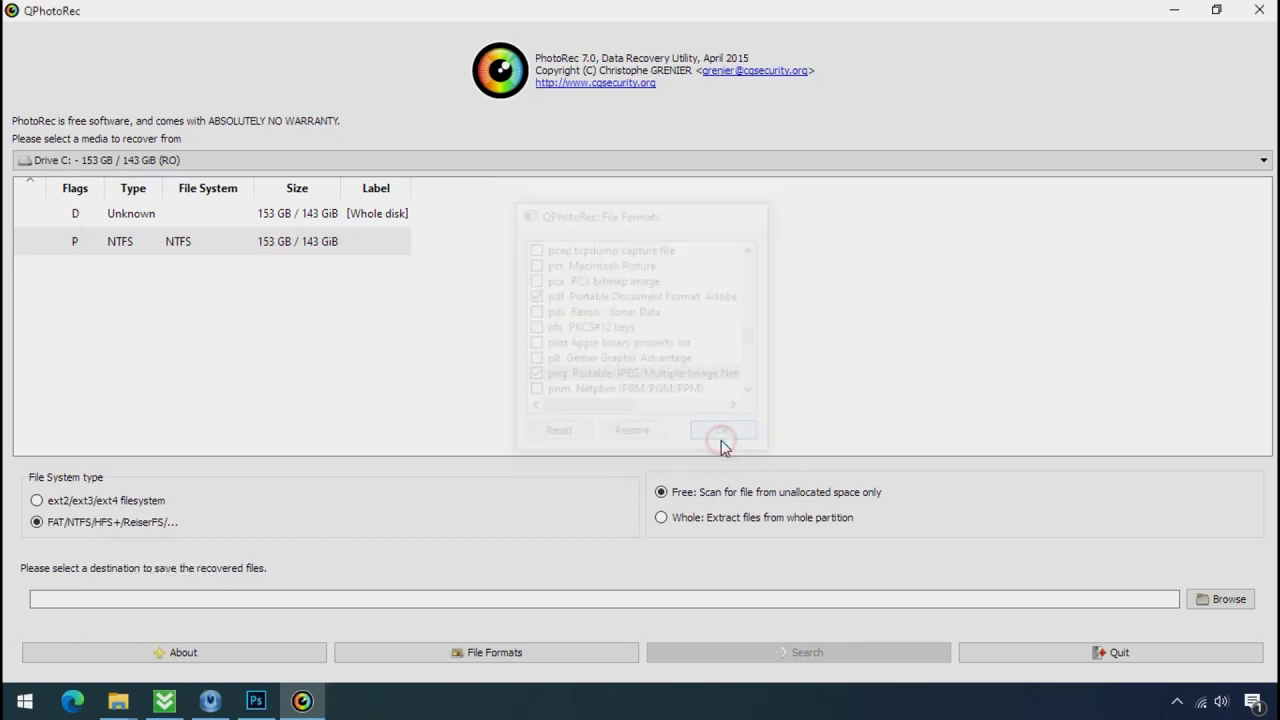
# Create a folder named Recovery on Softwares (G:) and choose it as the destination for the recovered files
pyautogui.click(1245, 599)
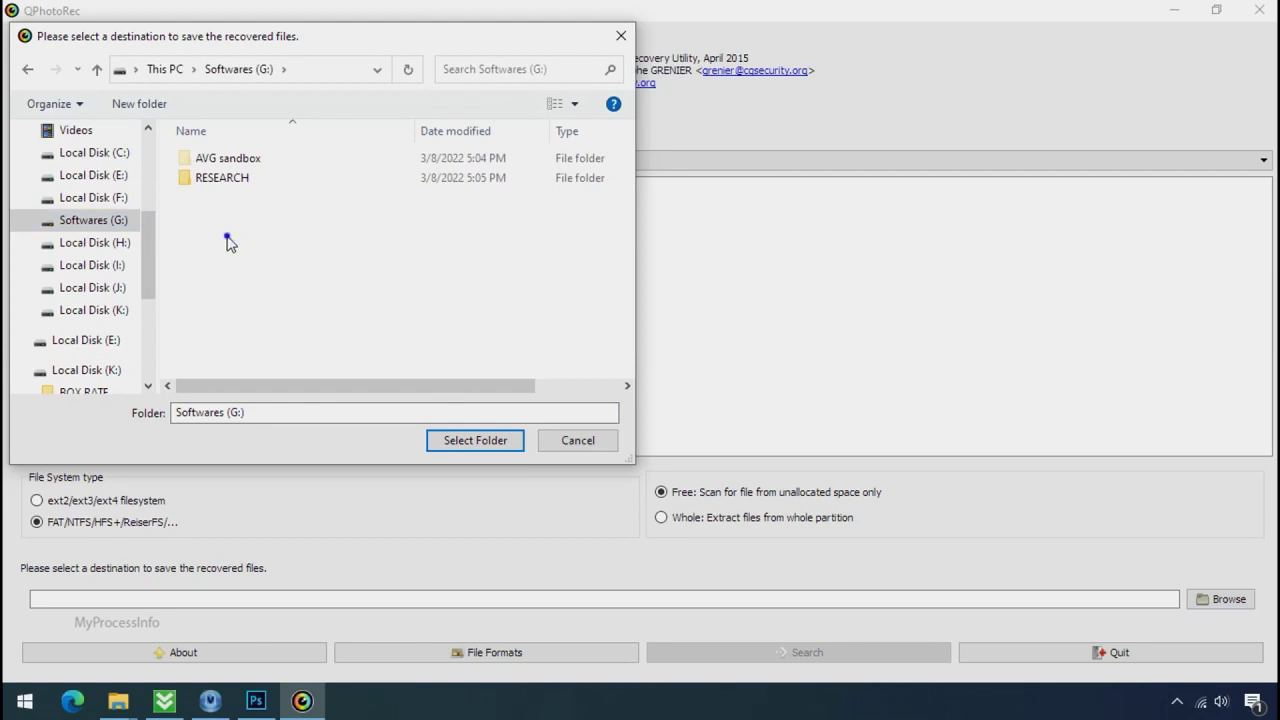
pyautogui.rightClick(231, 246)
pyautogui.moveTo(400, 455)
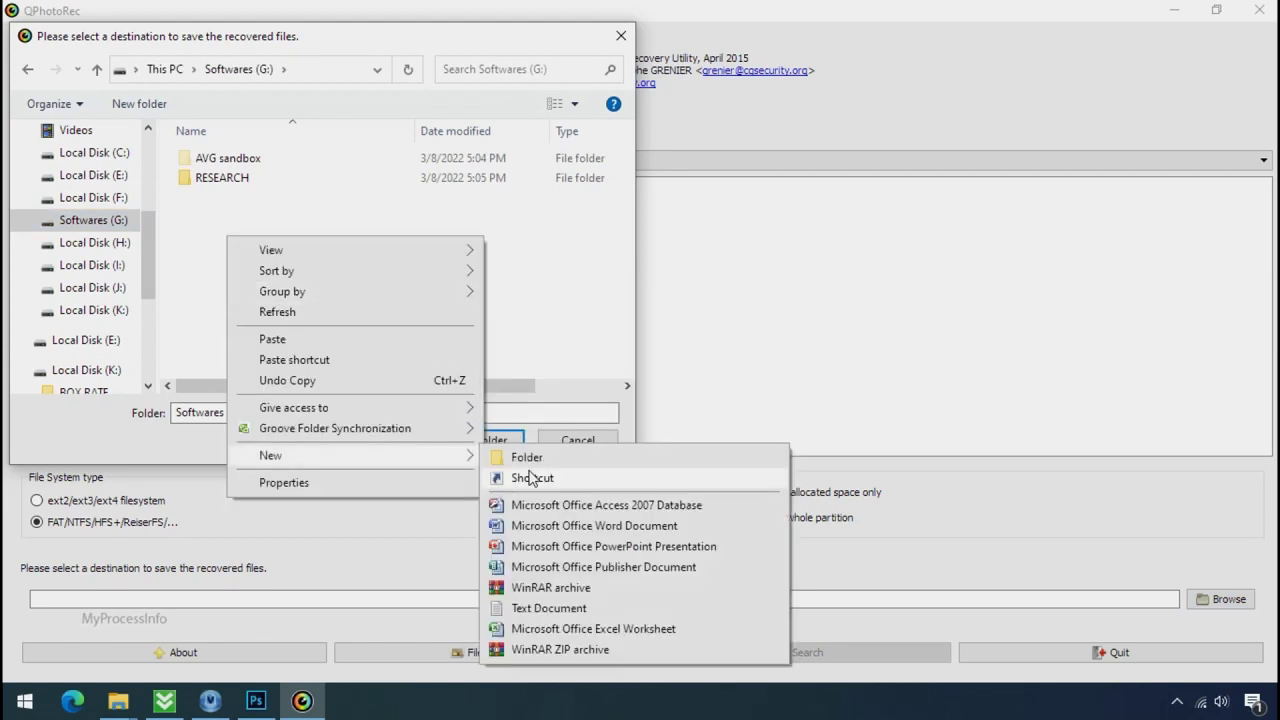
pyautogui.click(530, 460)
pyautogui.write('Recovery')
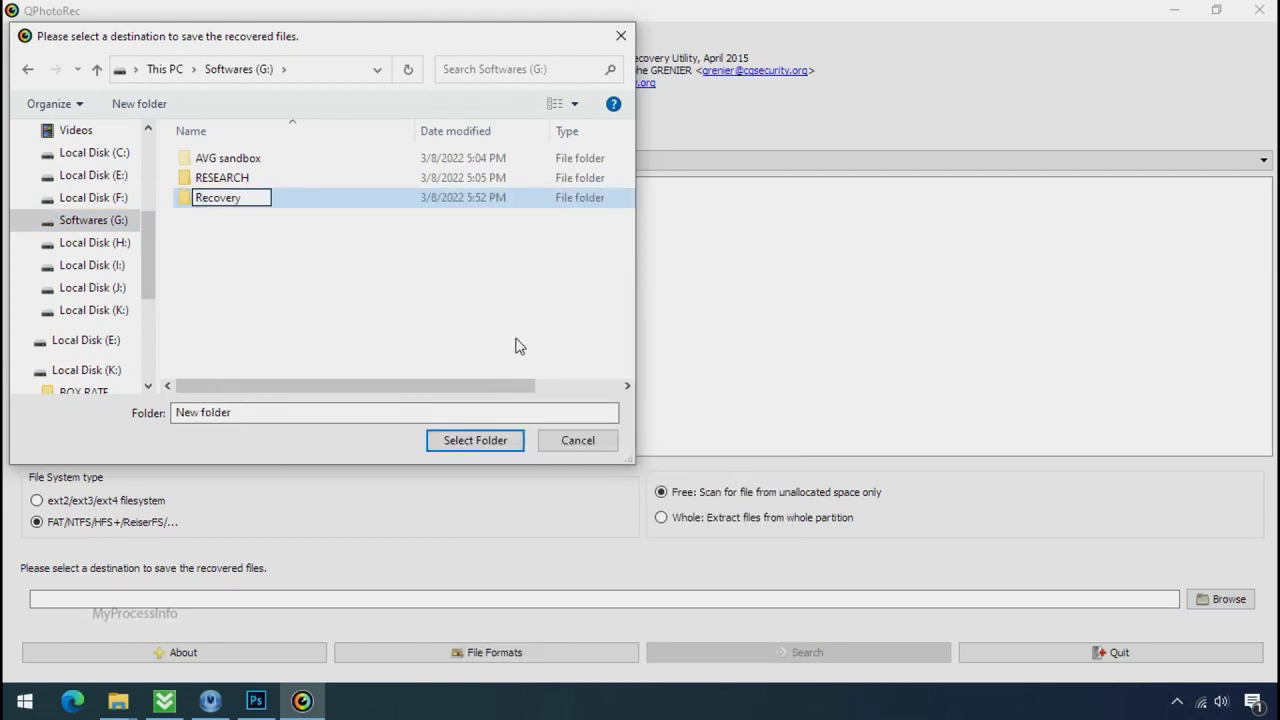
pyautogui.press('Return')
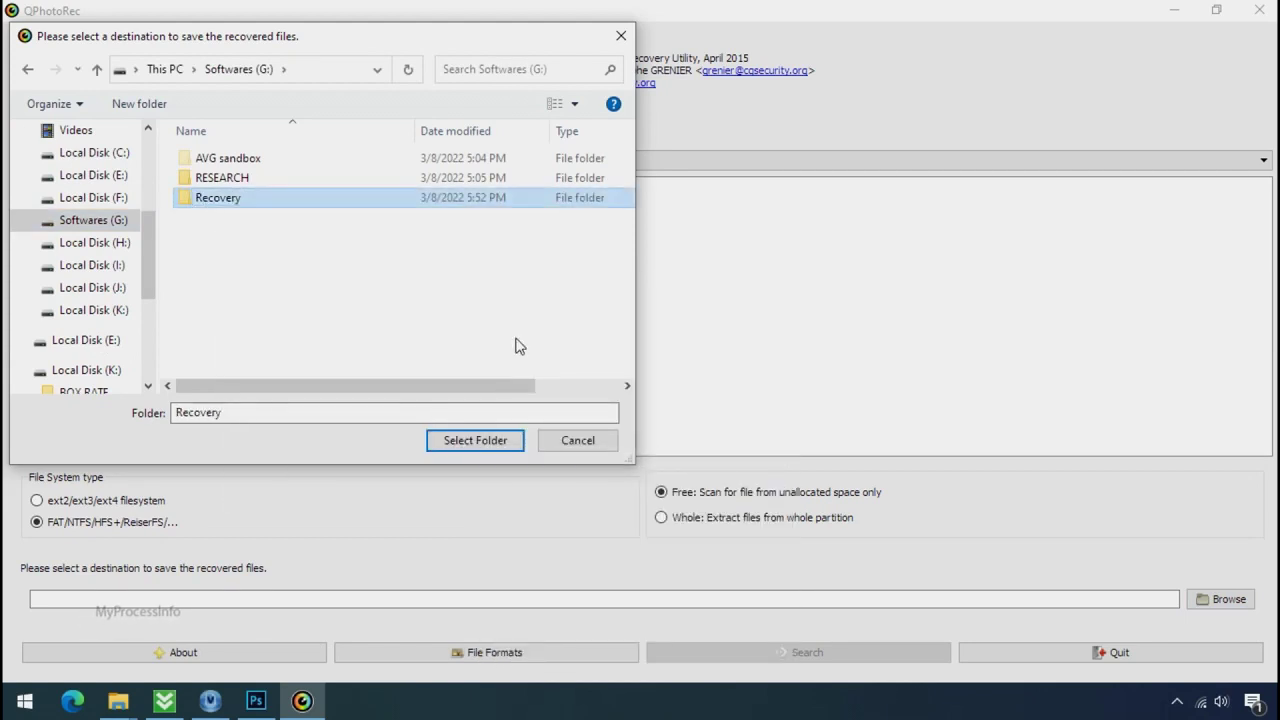
pyautogui.click(475, 448)
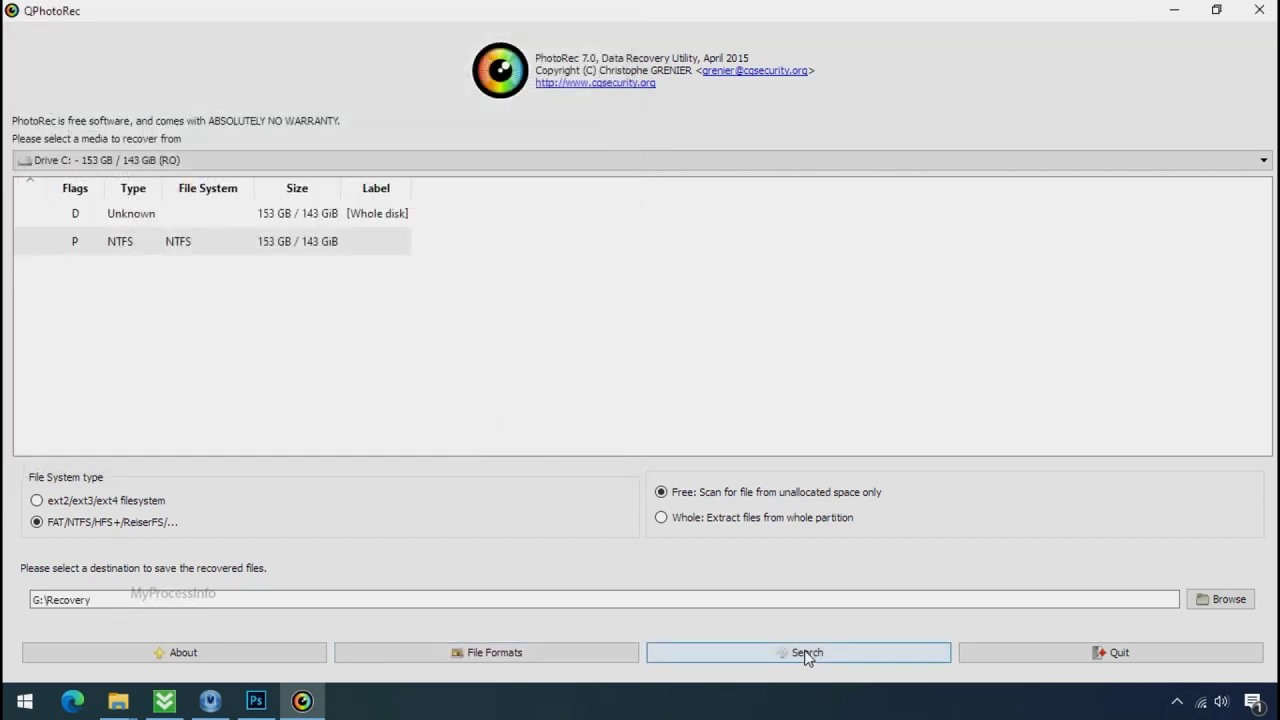
# Start the file recovery search and restore the QPhotoRec window to its smaller size
pyautogui.click(806, 654)
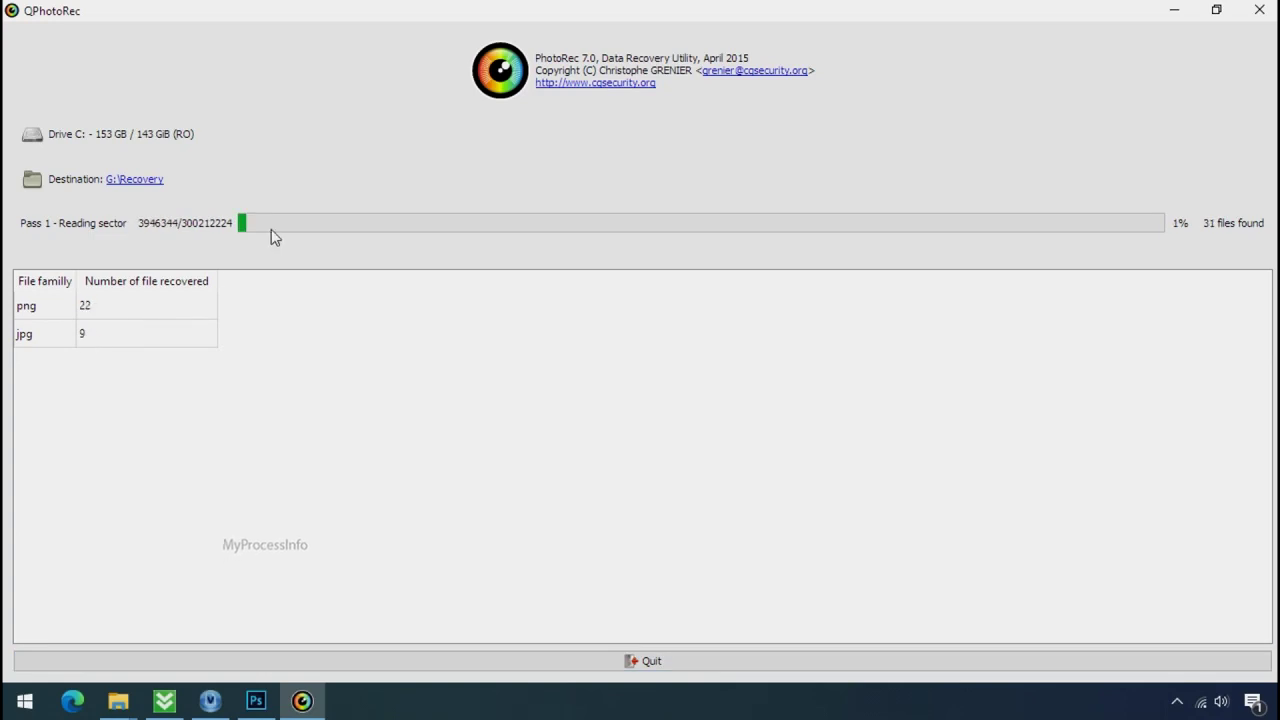
pyautogui.click(1216, 9)
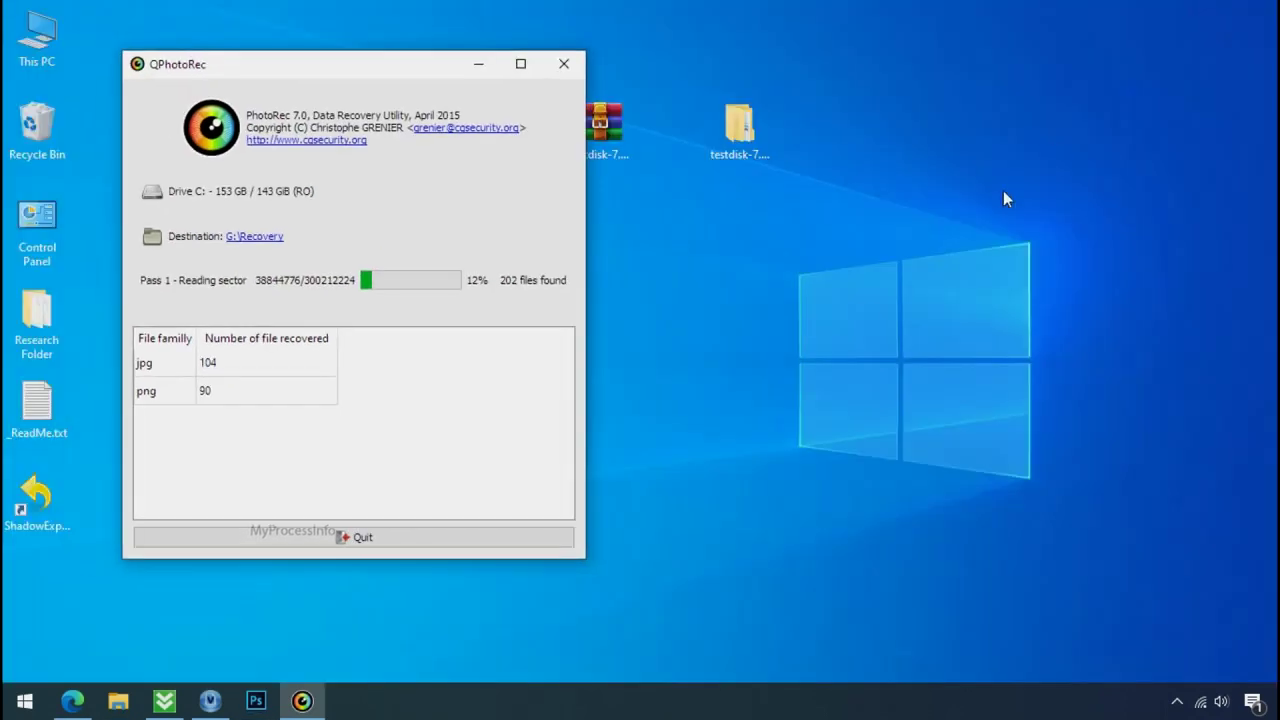
# Open the Recovery folder on Softwares (G:) in File Explorer and look through the recovered files in recup_dir.3
pyautogui.click(118, 700)
pyautogui.doubleClick(289, 216)
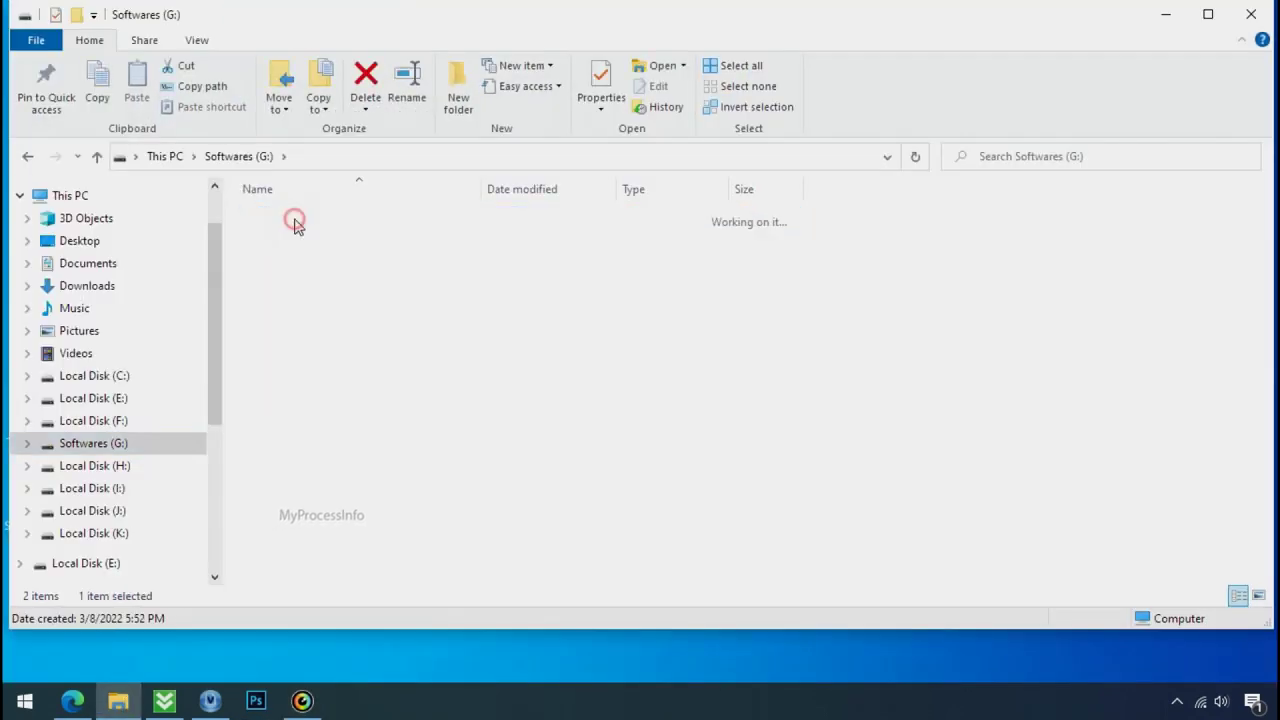
pyautogui.click(297, 235)
pyautogui.doubleClick(290, 255)
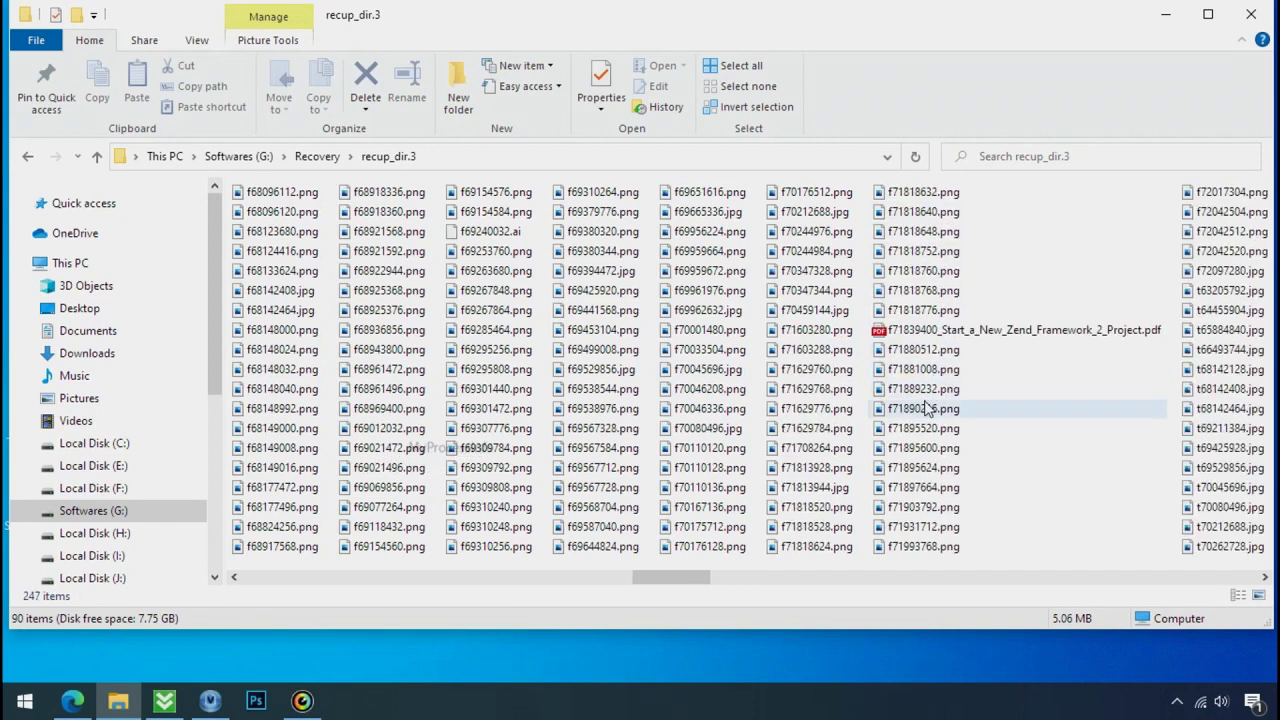
pyautogui.scroll(-4, 920, 410)
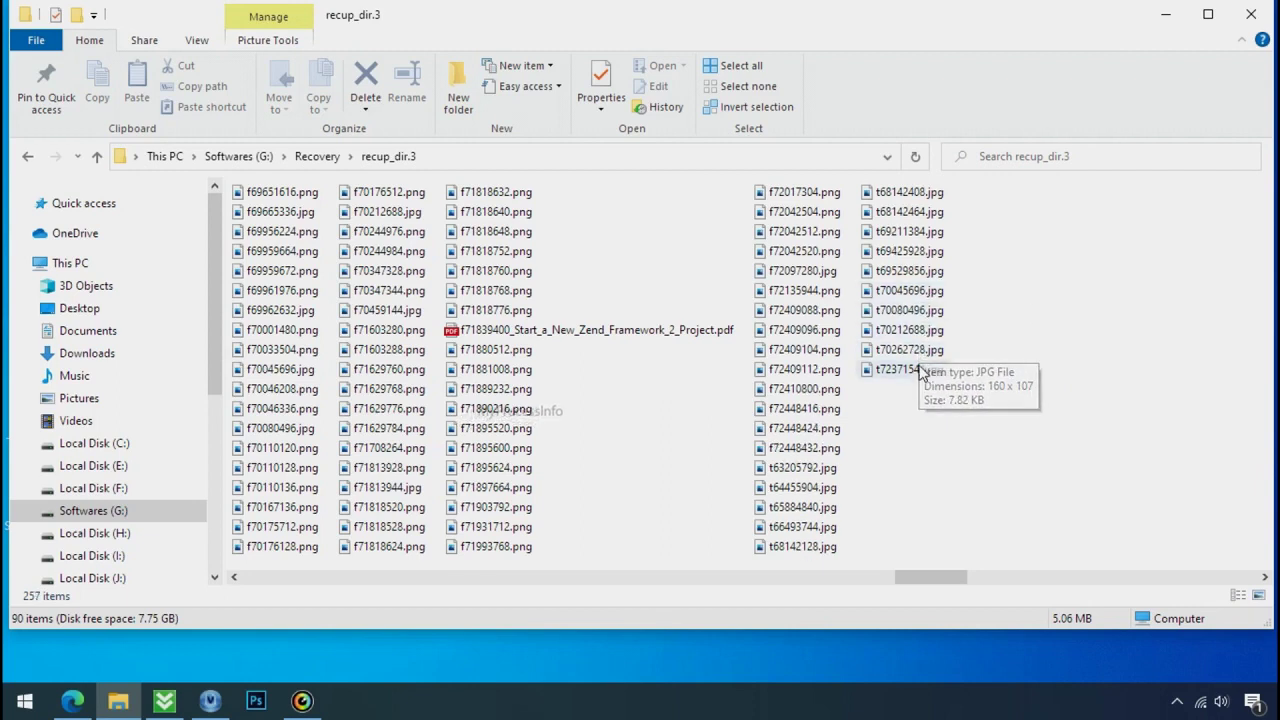
pyautogui.scroll(-5, 915, 410)
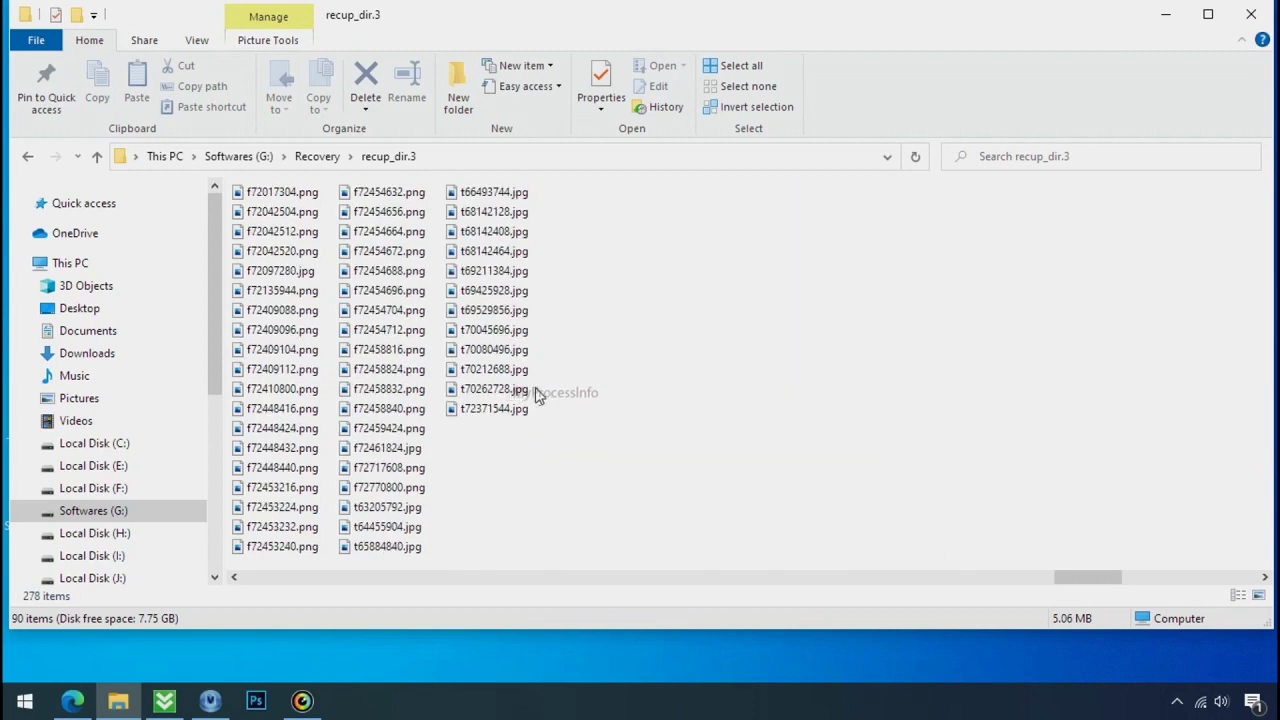